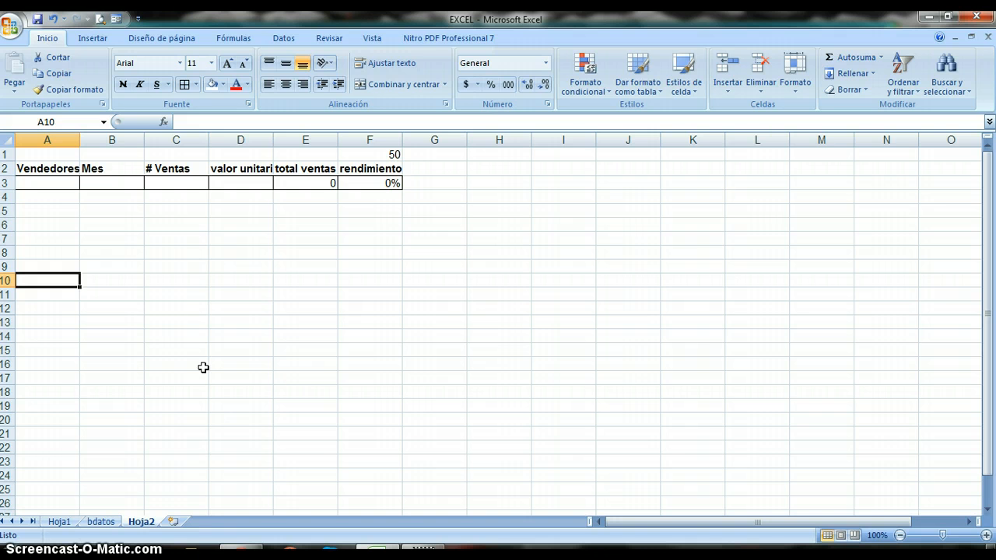
Step: Fill row 3 with a sample record: the vendor's name, septiembre, 30 sales and a unit value of 20000
{"action": "left_click", "coordinate": [67, 185]}
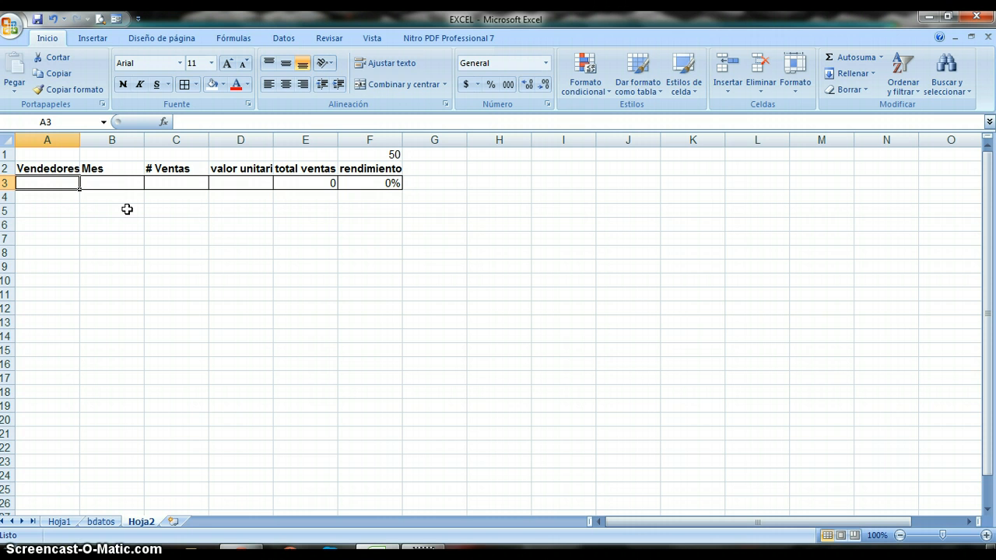
{"action": "type", "text": "sergio"}
{"action": "key", "text": "Tab"}
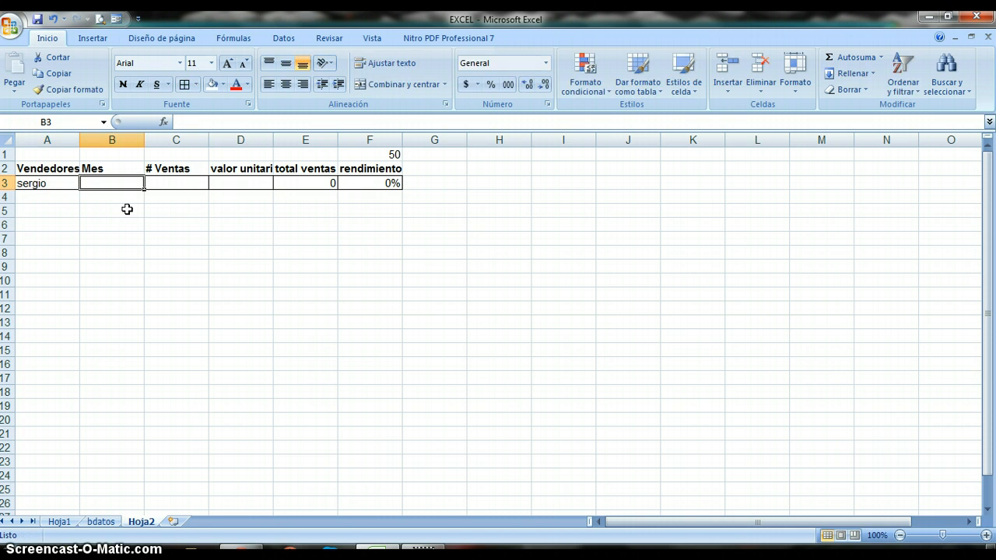
{"action": "type", "text": "ser"}
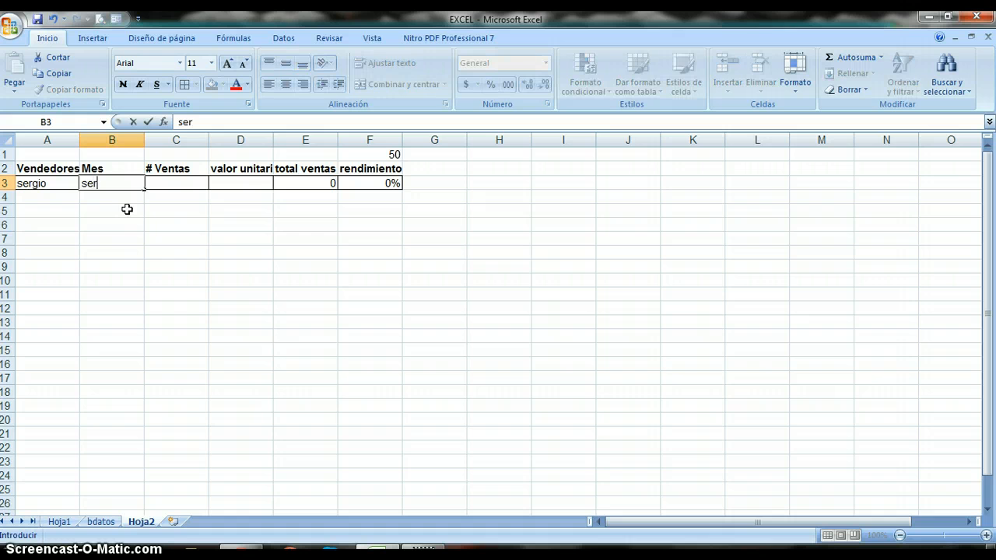
{"action": "key", "text": "BackSpace"}
{"action": "type", "text": "ptiembre"}
{"action": "key", "text": "Tab"}
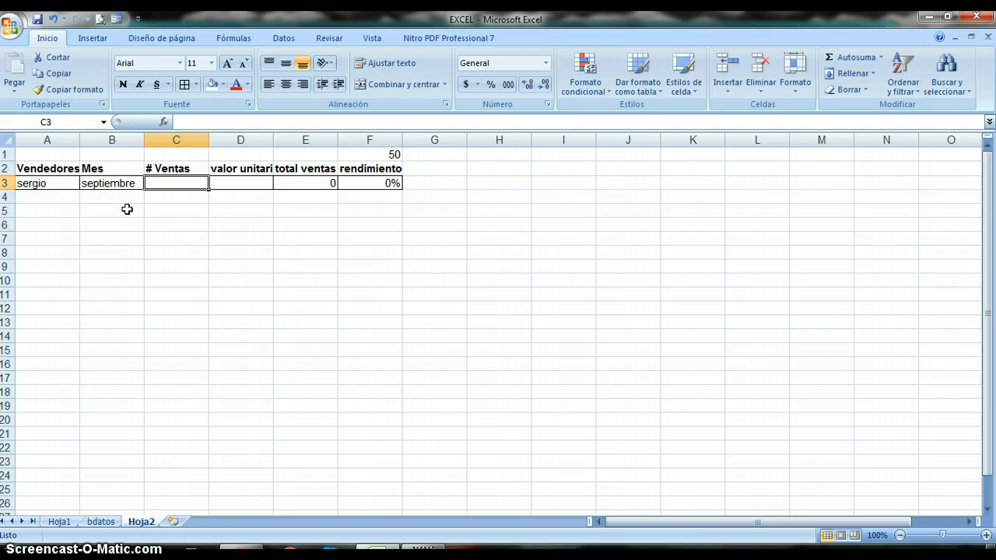
{"action": "type", "text": "30"}
{"action": "key", "text": "Tab"}
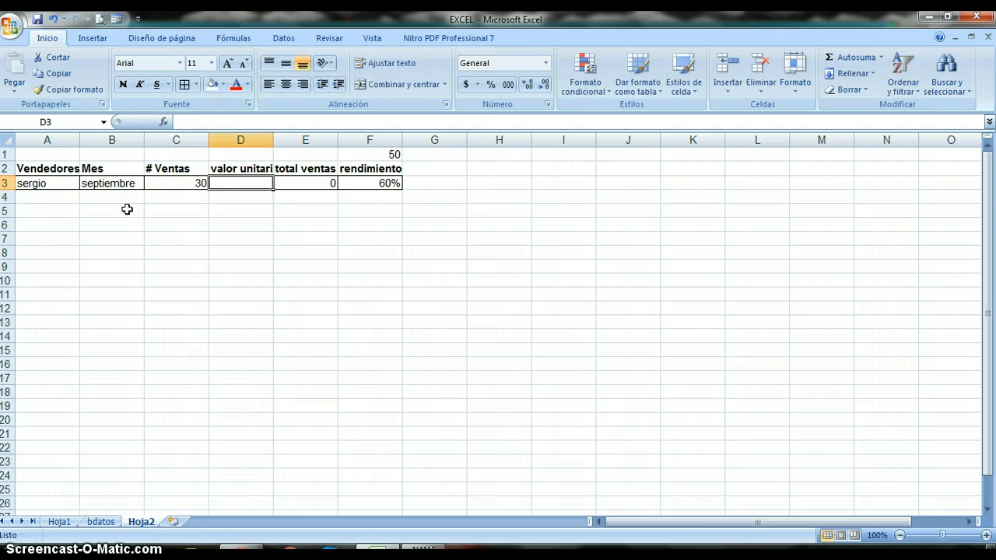
{"action": "type", "text": "20000"}
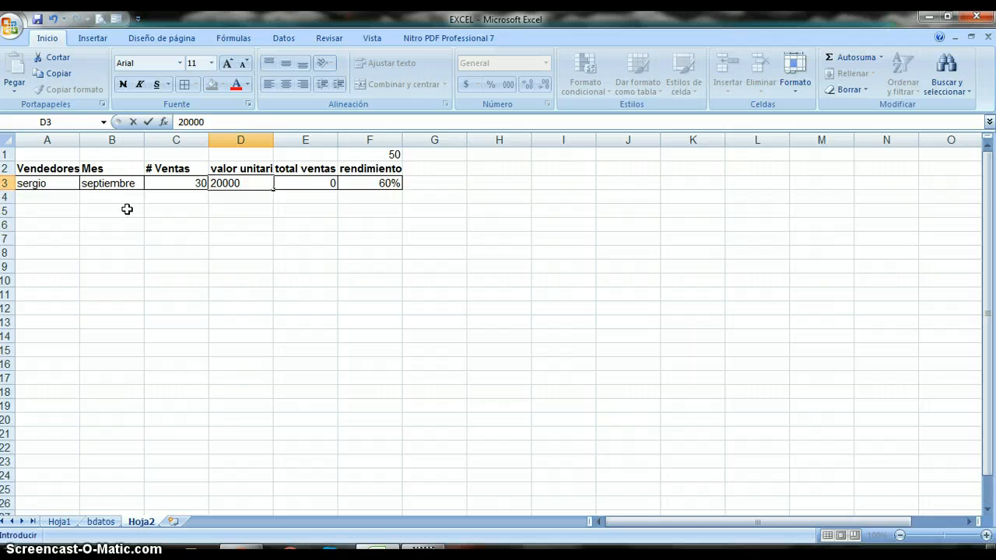
{"action": "key", "text": "Return"}
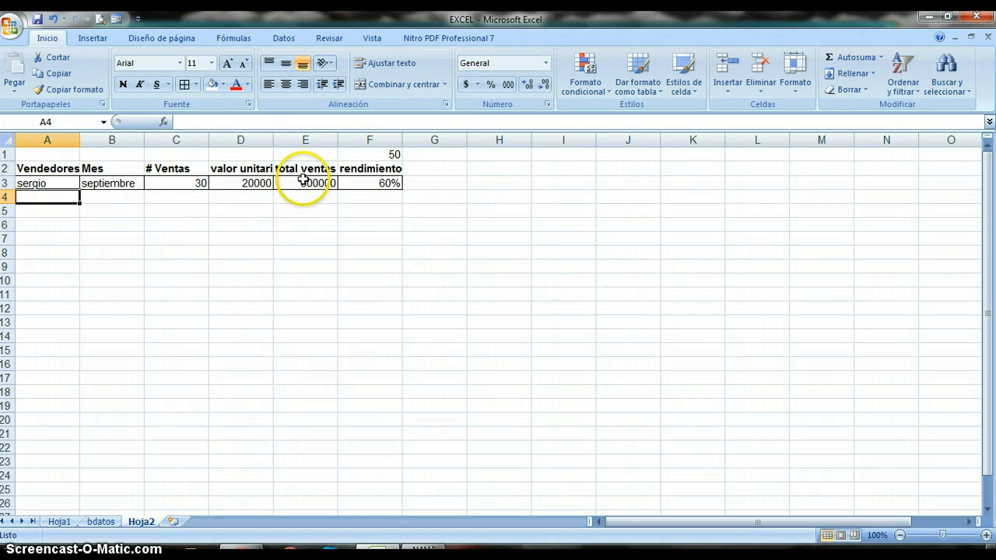
Step: Apply the accounting currency format to the total ventas cell E3 and the valor unitario cell D3
{"action": "left_click", "coordinate": [303, 179]}
{"action": "left_click", "coordinate": [347, 184]}
{"action": "left_click", "coordinate": [289, 187]}
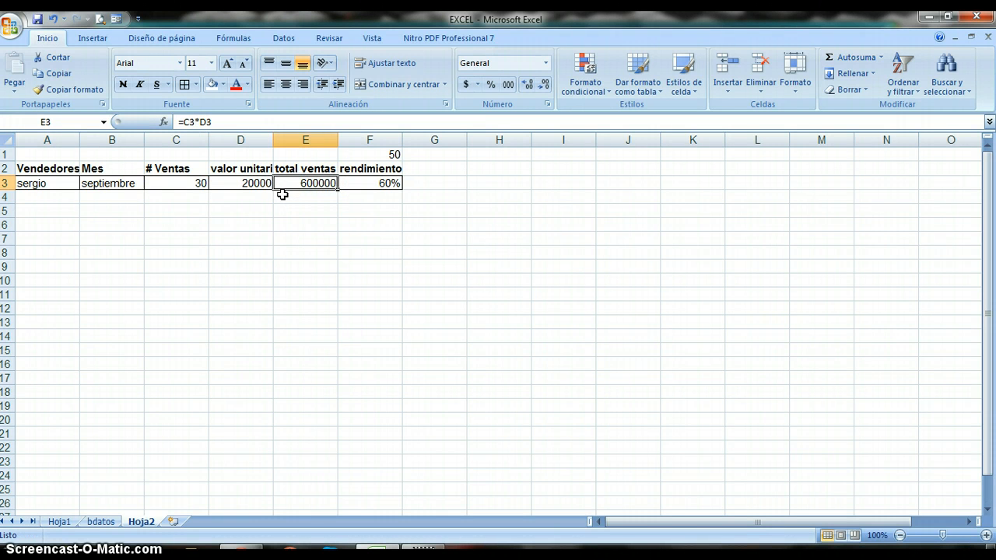
{"action": "left_click", "coordinate": [329, 197]}
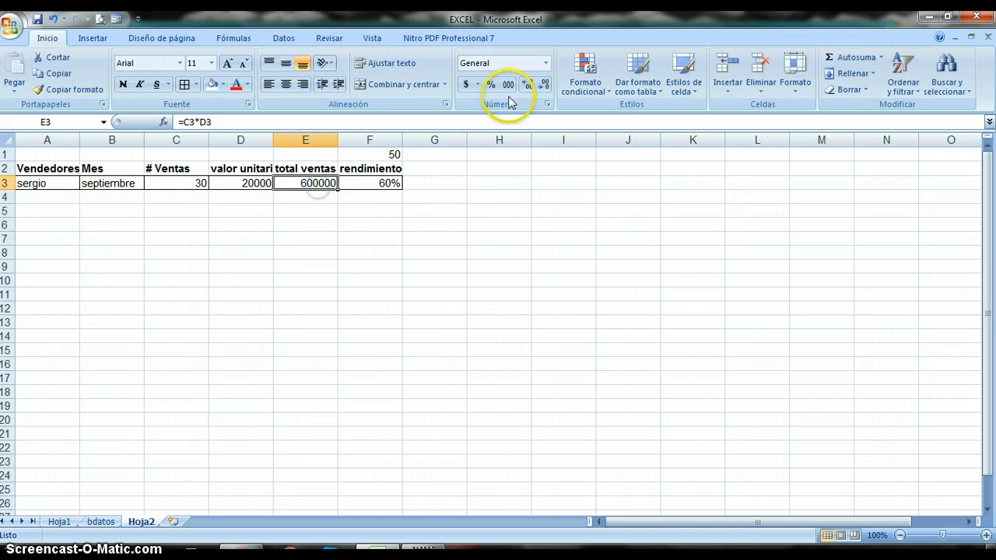
{"action": "left_click", "coordinate": [471, 85]}
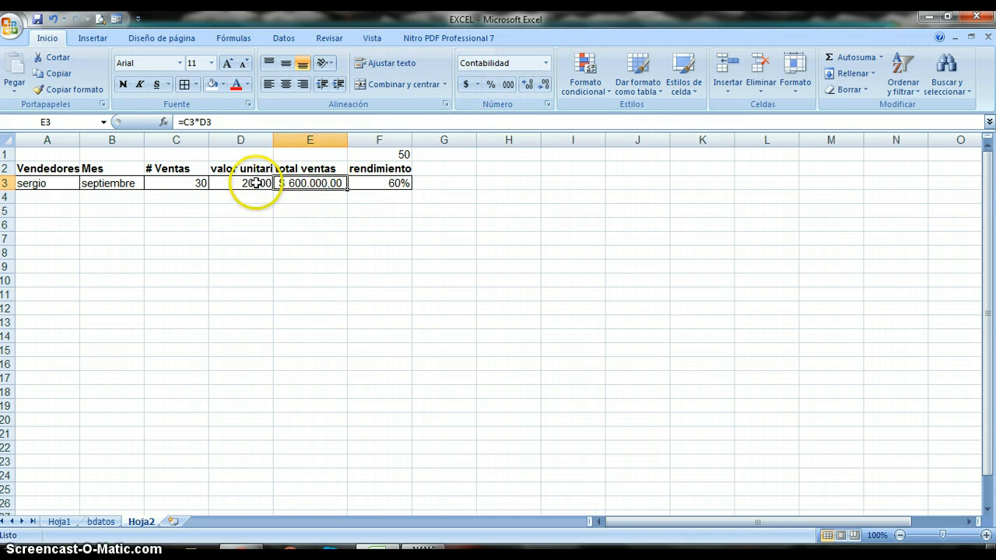
{"action": "left_click", "coordinate": [241, 182]}
{"action": "left_click", "coordinate": [467, 85]}
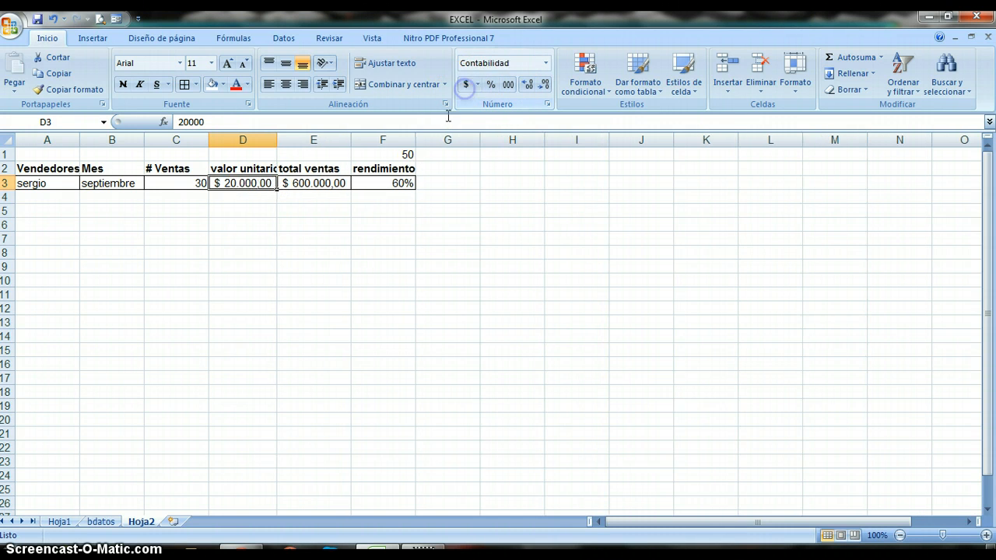
Step: Examine the rendimiento formula in F3, the value it refers to in F1, and the cells of row 4
{"action": "left_click", "coordinate": [403, 184]}
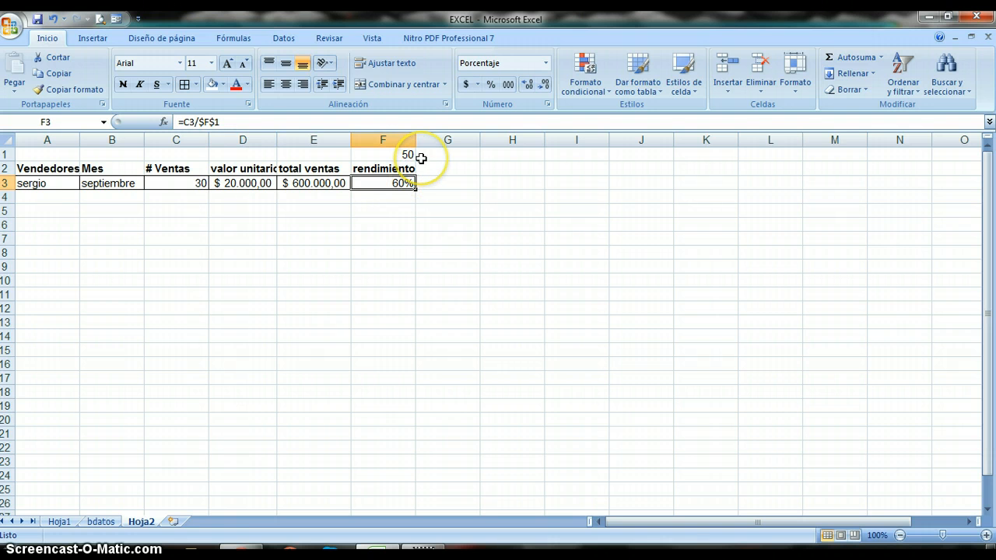
{"action": "left_click", "coordinate": [405, 154]}
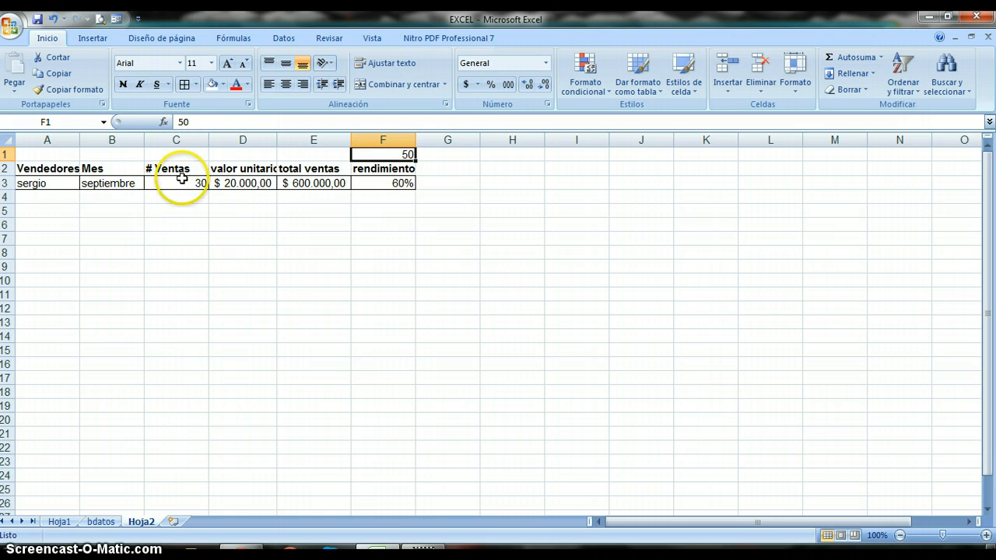
{"action": "left_click", "coordinate": [372, 187]}
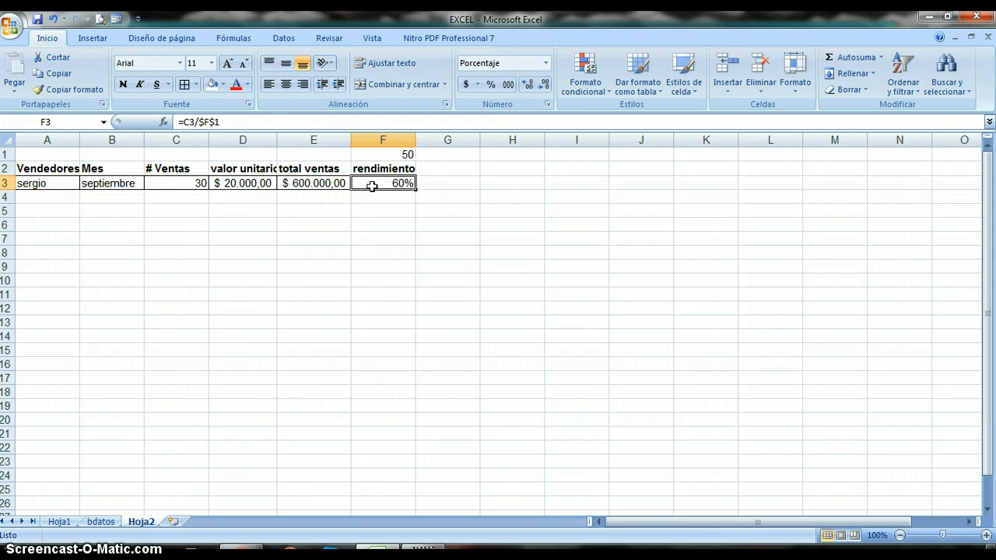
{"action": "left_click", "coordinate": [44, 196]}
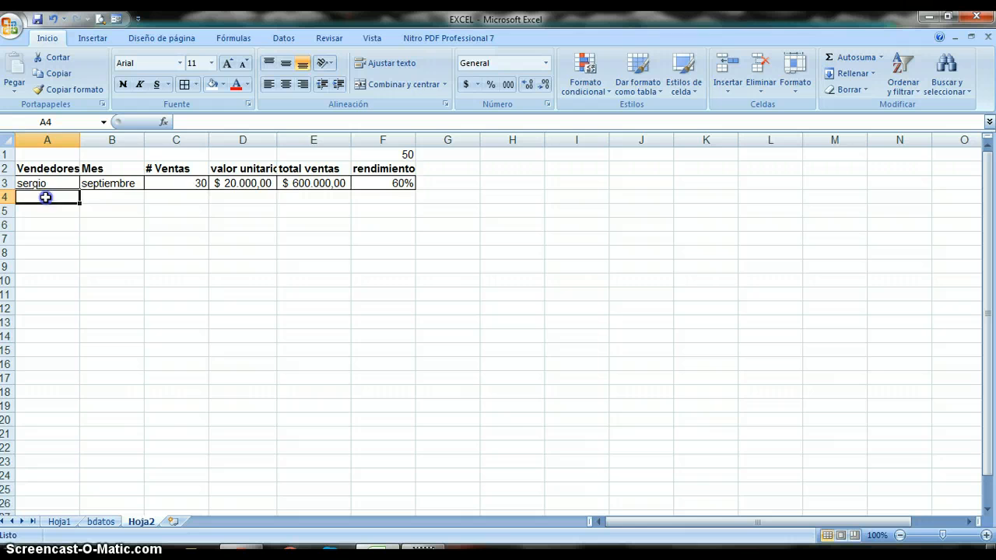
{"action": "left_click", "coordinate": [122, 200]}
{"action": "left_click", "coordinate": [178, 201]}
{"action": "left_click", "coordinate": [243, 200]}
{"action": "left_click", "coordinate": [383, 202]}
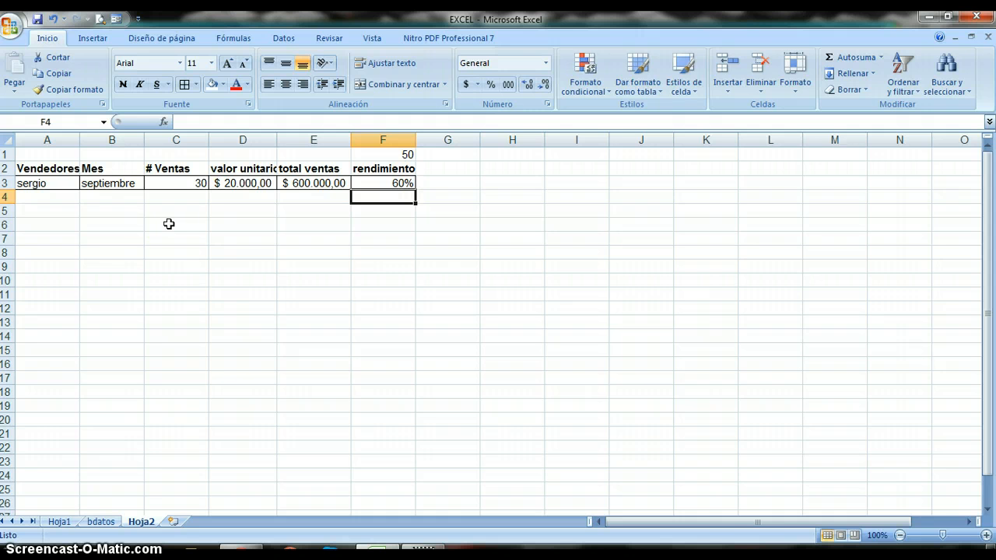
Step: Clear the sample record's contents from A3:D3
{"action": "left_click_drag", "start_coordinate": [40, 184], "coordinate": [262, 187]}
{"action": "key", "text": "Delete"}
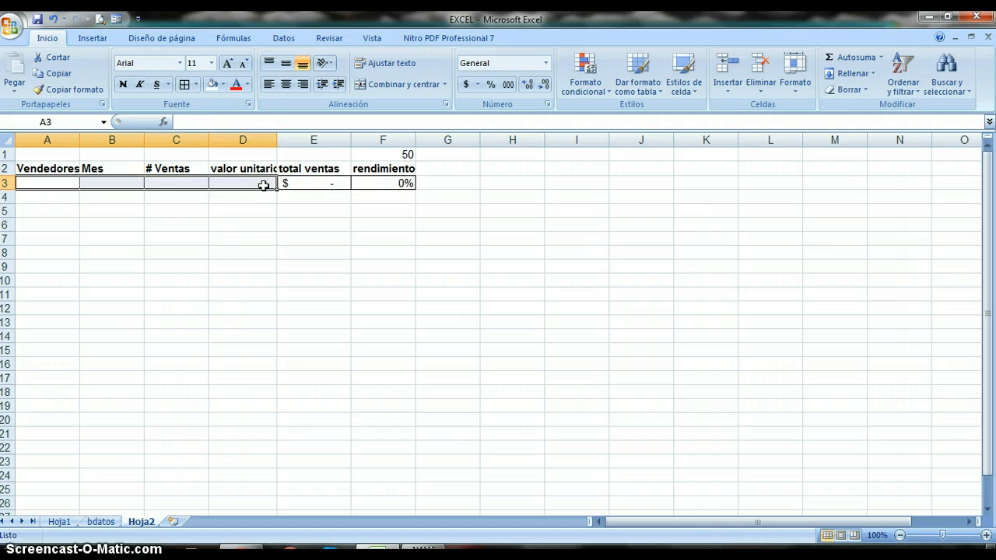
{"action": "left_click", "coordinate": [228, 248]}
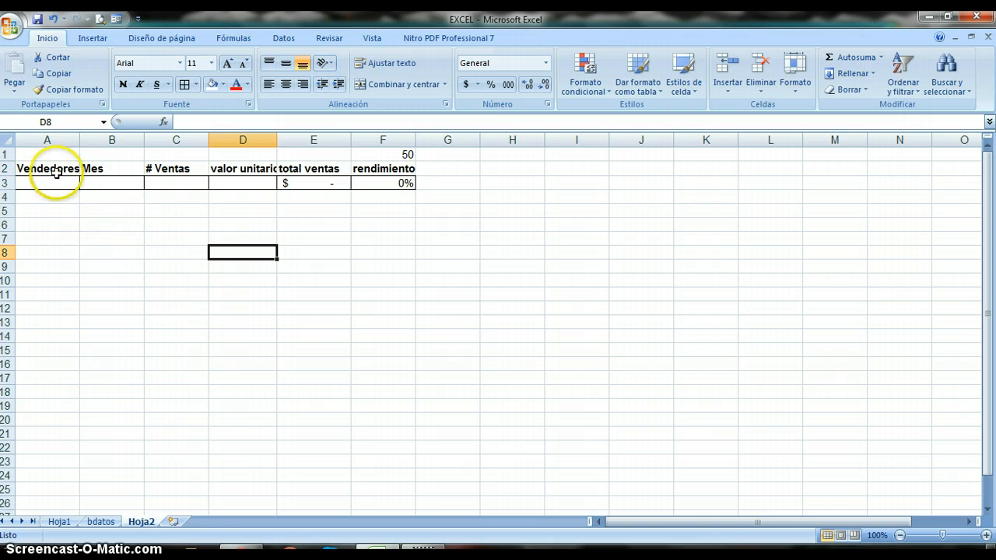
Step: Open the data entry form for the table with headers in A2:F2 and place it beside the table
{"action": "left_click_drag", "start_coordinate": [51, 168], "coordinate": [394, 173]}
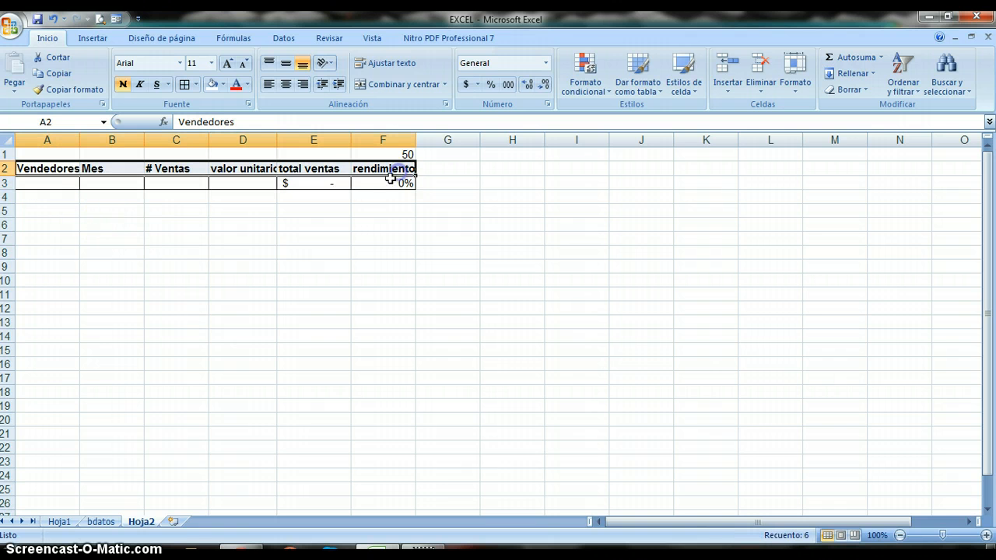
{"action": "left_click", "coordinate": [117, 19]}
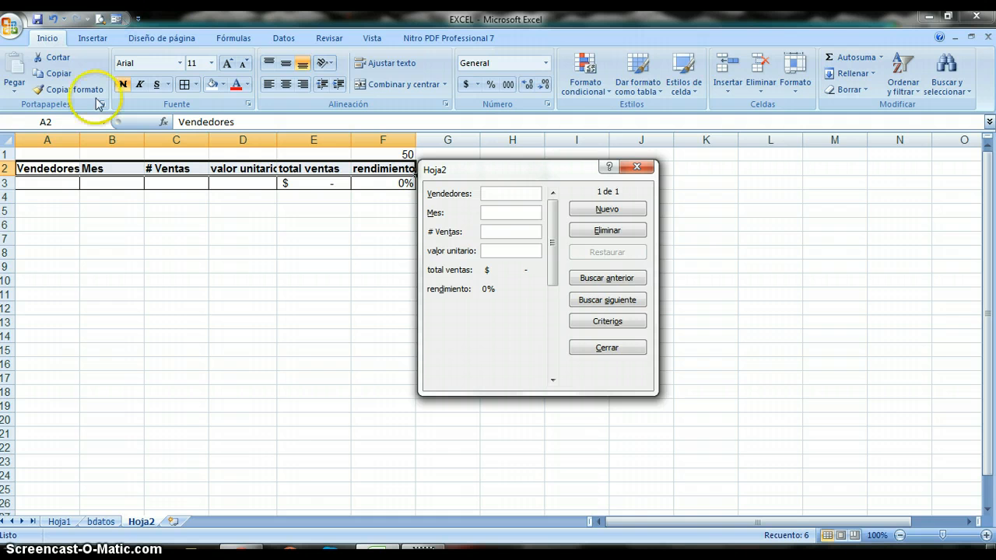
{"action": "left_click_drag", "start_coordinate": [486, 174], "coordinate": [502, 165]}
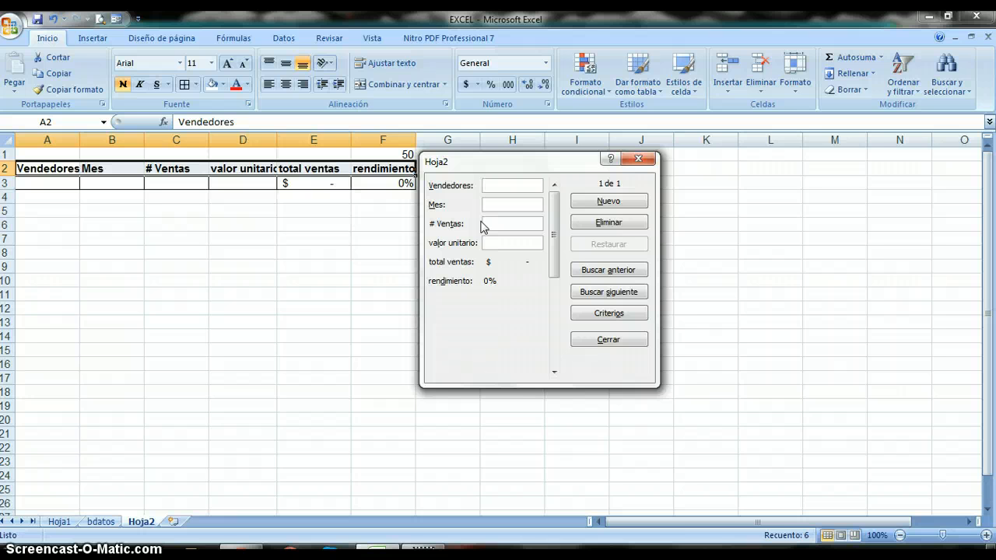
Step: Enter the first form record with the vendor's name, septiembre, 38 sales and a unit value of 20000
{"action": "type", "text": "carllos"}
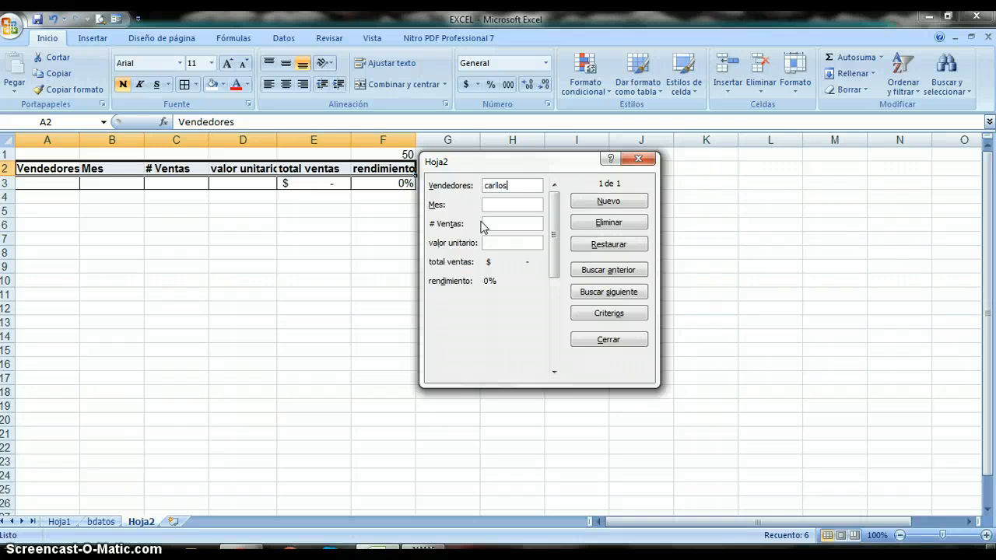
{"action": "key", "text": "BackSpace"}
{"action": "key", "text": "BackSpace"}
{"action": "type", "text": "osseptiembre"}
{"action": "key", "text": "Tab"}
{"action": "type", "text": "3820000"}
{"action": "key", "text": "Return"}
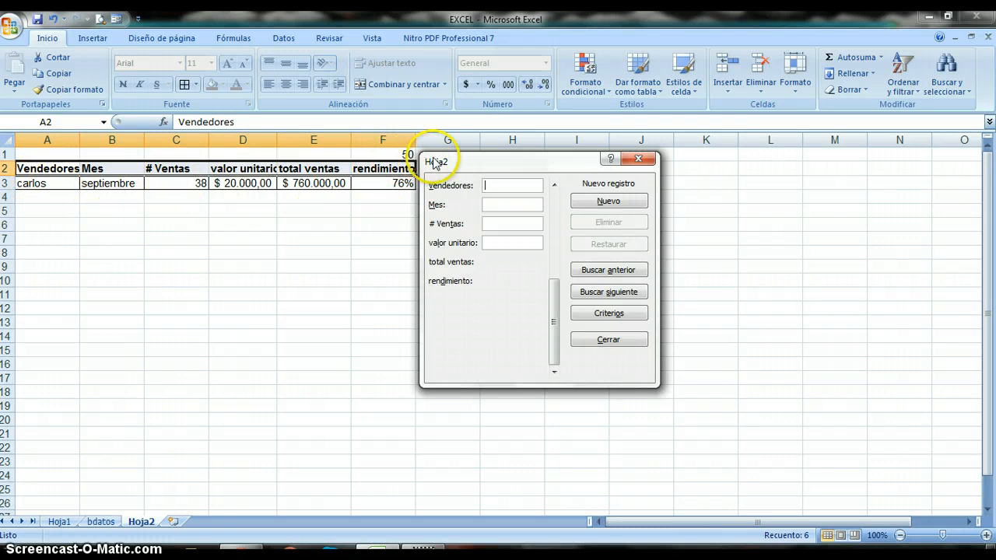
Step: Add a second form record with the same vendor's name, septiembre, 40 sales and a unit value of 20000
{"action": "left_click_drag", "start_coordinate": [452, 161], "coordinate": [485, 162]}
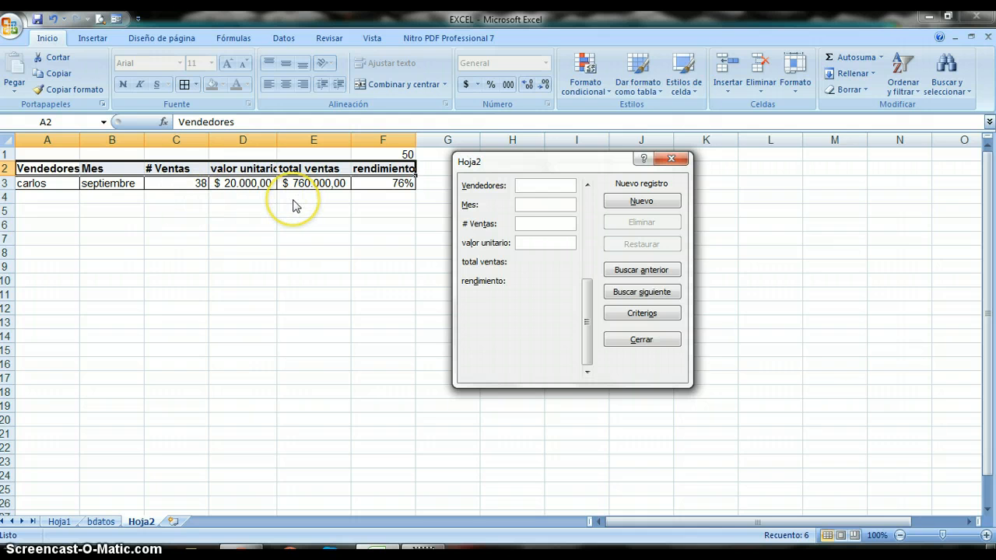
{"action": "left_click", "coordinate": [529, 187]}
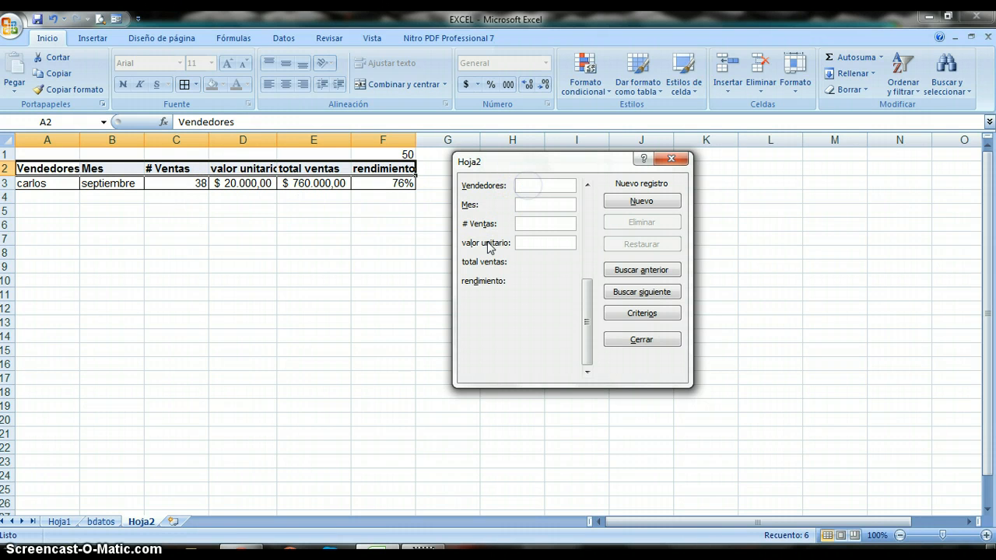
{"action": "type", "text": "car"}
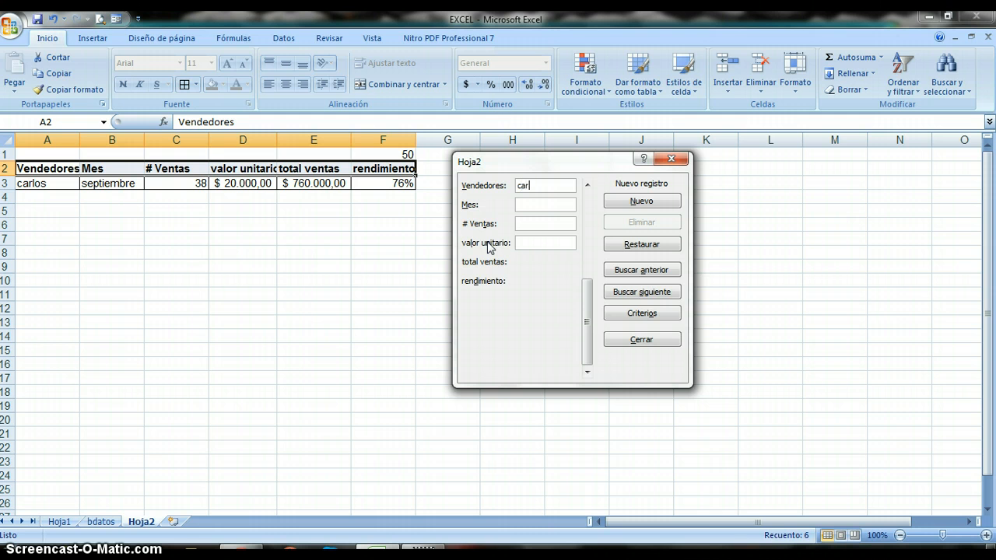
{"action": "type", "text": "losseptiembre"}
{"action": "key", "text": "Tab"}
{"action": "type", "text": "40"}
{"action": "type", "text": "20000"}
{"action": "key", "text": "Return"}
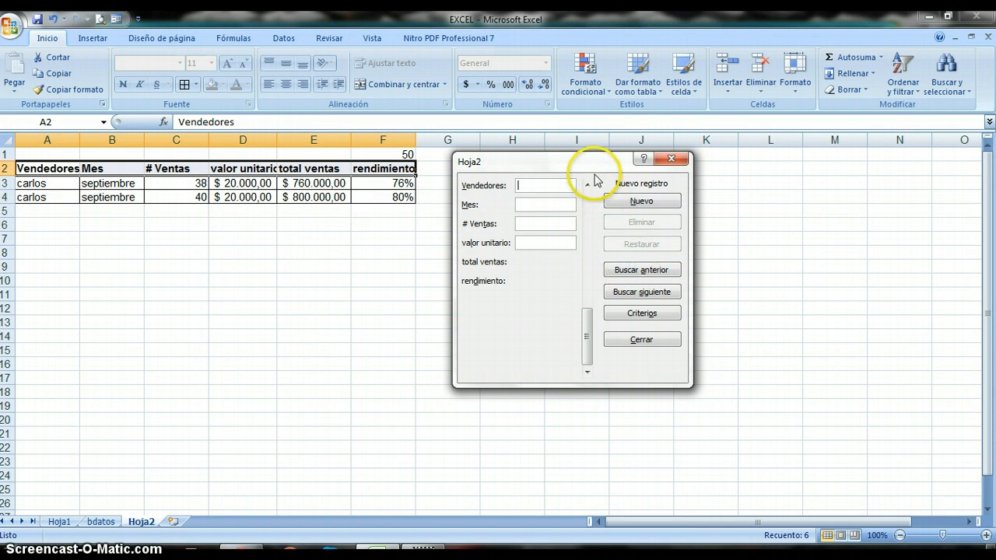
Step: Browse the form records, set # Ventas of the second record to 45, and close the form
{"action": "left_click", "coordinate": [623, 271]}
{"action": "left_click", "coordinate": [622, 271]}
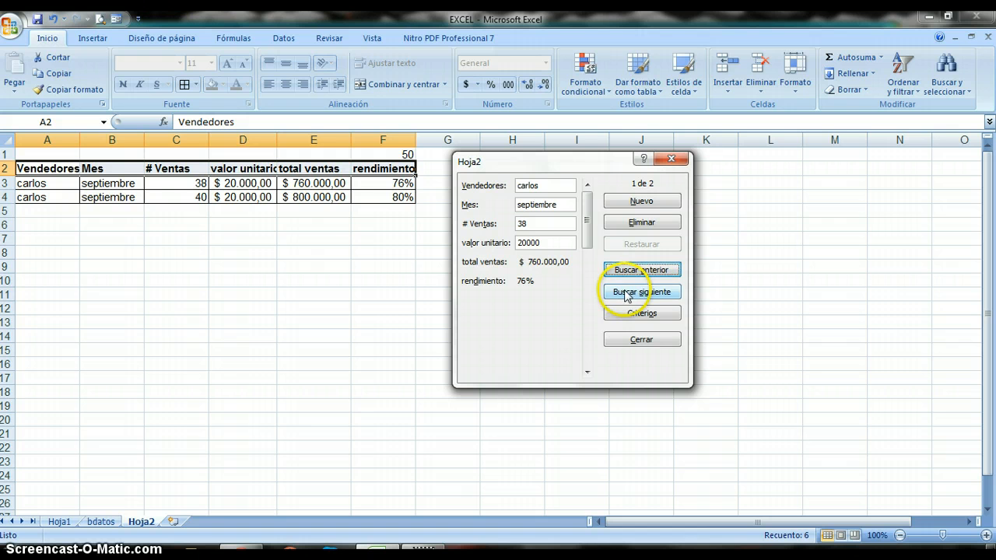
{"action": "left_click", "coordinate": [628, 294]}
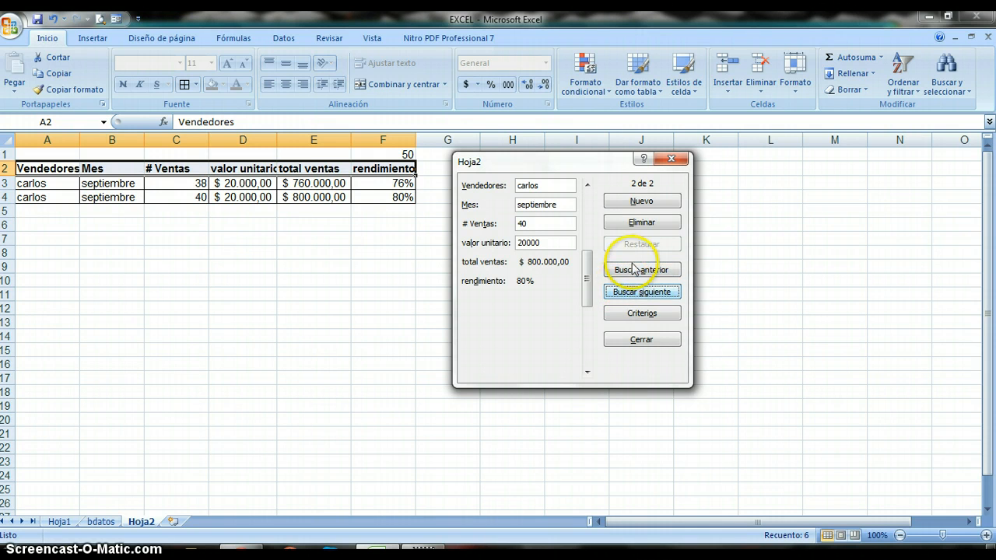
{"action": "double_click", "coordinate": [563, 227]}
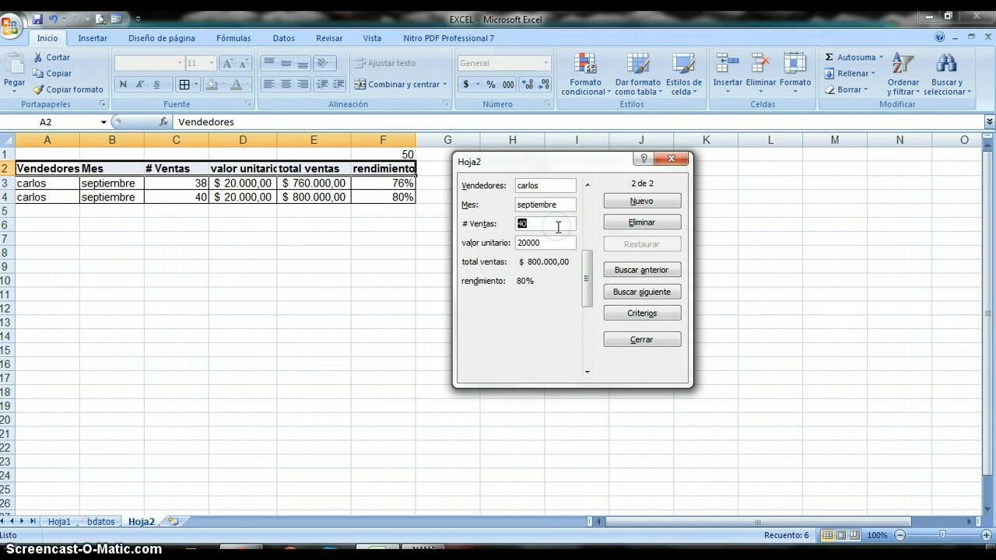
{"action": "type", "text": "45"}
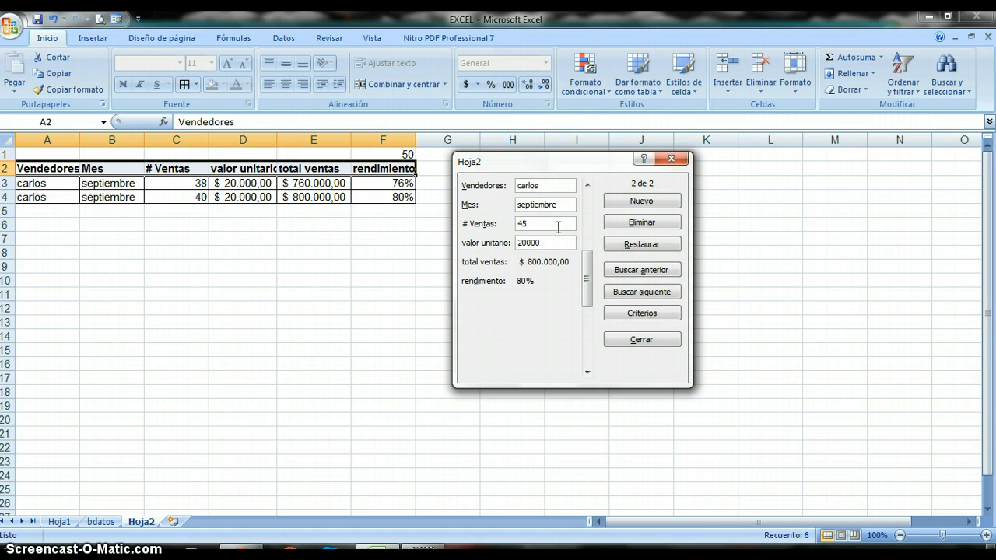
{"action": "key", "text": "Return"}
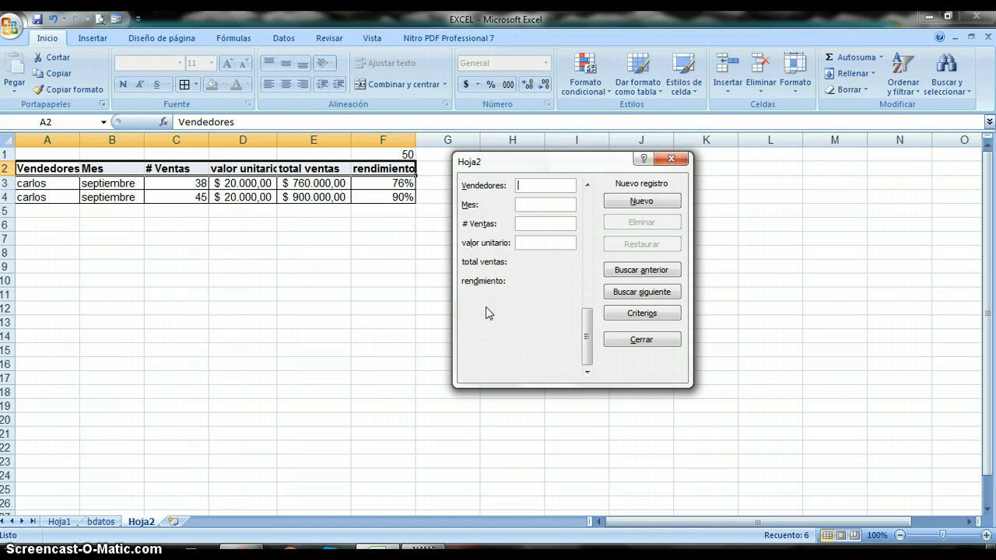
{"action": "left_click", "coordinate": [519, 308]}
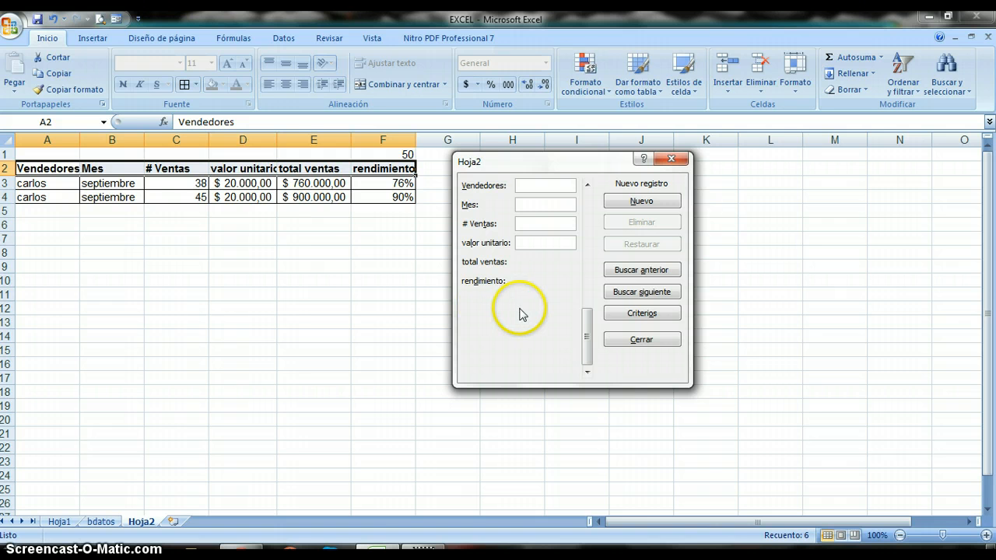
{"action": "left_click", "coordinate": [669, 159]}
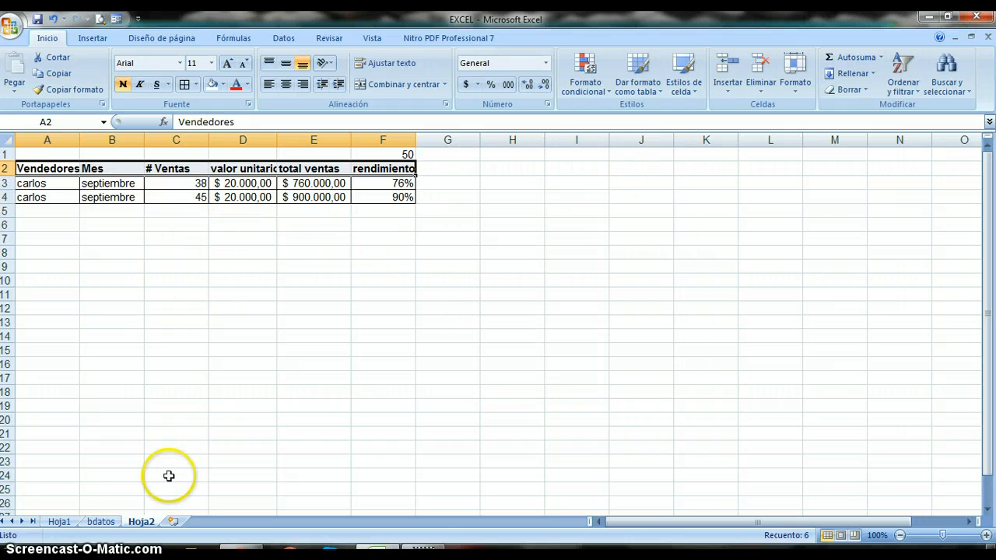
Step: Copy the sales records in H52:K69 of the bdatos sheet
{"action": "left_click", "coordinate": [102, 521]}
{"action": "left_click_drag", "start_coordinate": [361, 255], "coordinate": [583, 485]}
{"action": "key", "text": "ctrl+c"}
{"action": "right_click", "coordinate": [520, 410]}
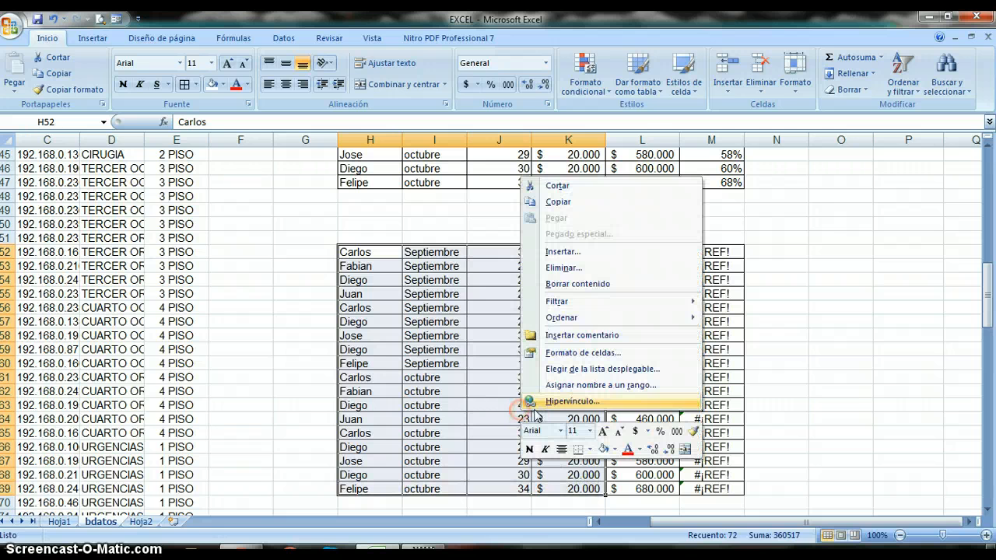
{"action": "left_click", "coordinate": [553, 204]}
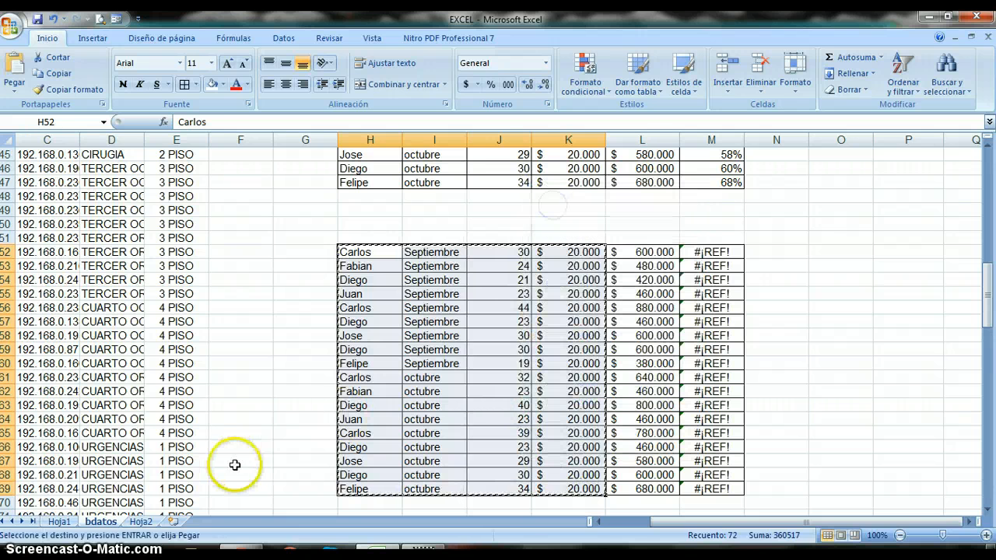
Step: Paste the copied sales records into Hoja2 below the existing records, starting at A5
{"action": "left_click", "coordinate": [141, 521]}
{"action": "left_click", "coordinate": [38, 187]}
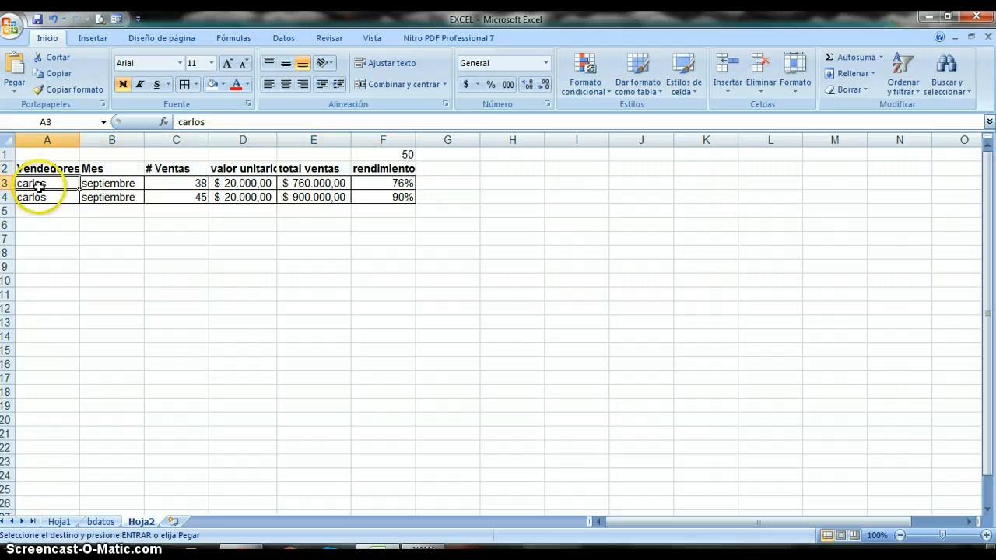
{"action": "right_click", "coordinate": [38, 187]}
{"action": "key", "text": "Escape"}
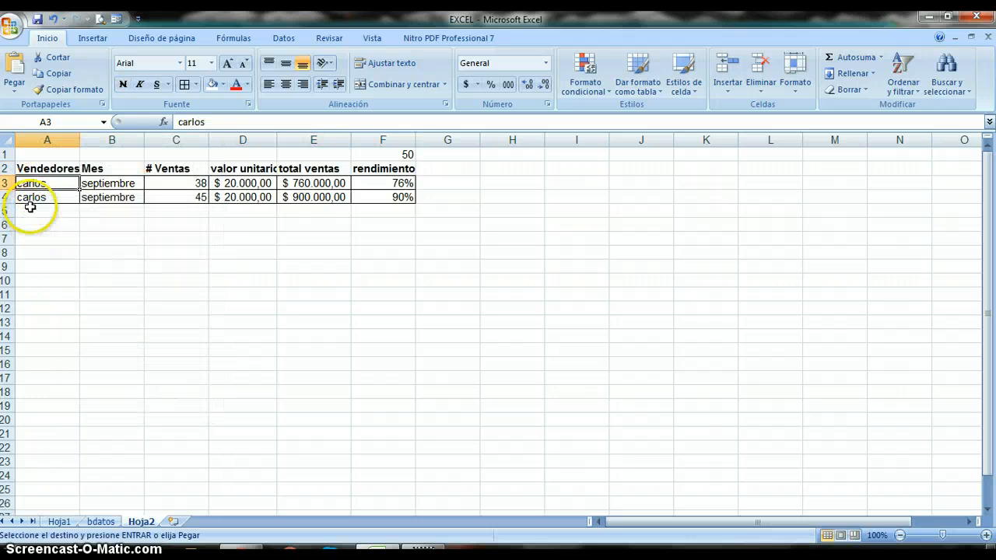
{"action": "left_click", "coordinate": [29, 208]}
{"action": "right_click", "coordinate": [30, 208]}
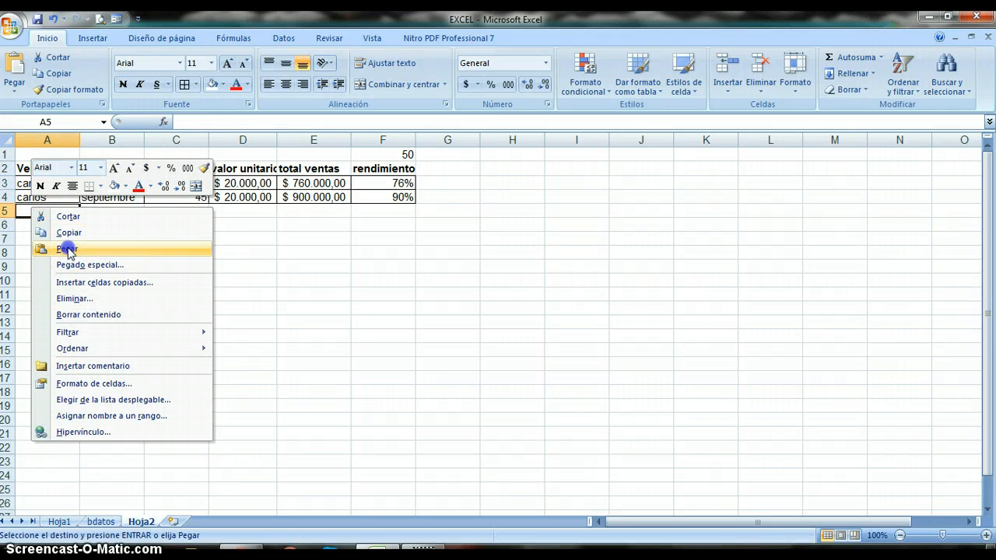
{"action": "left_click", "coordinate": [67, 251]}
Step: Fill the total ventas and rendimiento formulas from row 3 down to row 22
{"action": "left_click", "coordinate": [297, 186]}
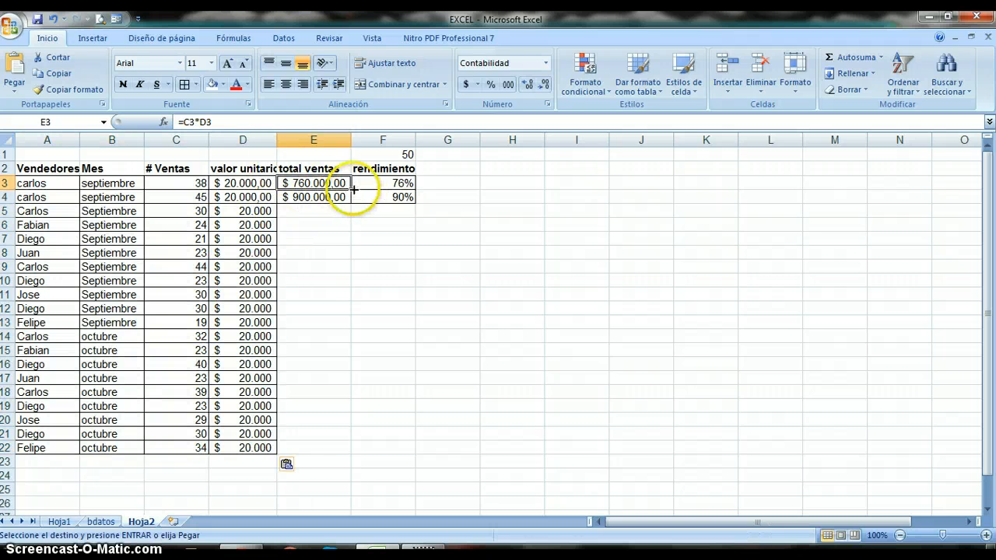
{"action": "left_click_drag", "start_coordinate": [353, 189], "coordinate": [322, 450]}
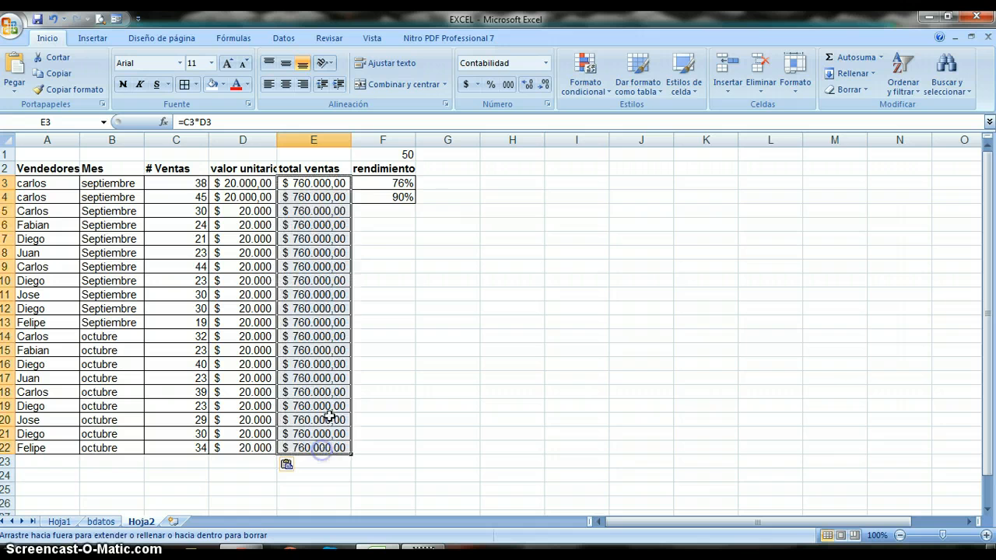
{"action": "left_click", "coordinate": [402, 185]}
{"action": "left_click_drag", "start_coordinate": [415, 189], "coordinate": [376, 449]}
{"action": "left_click", "coordinate": [478, 388]}
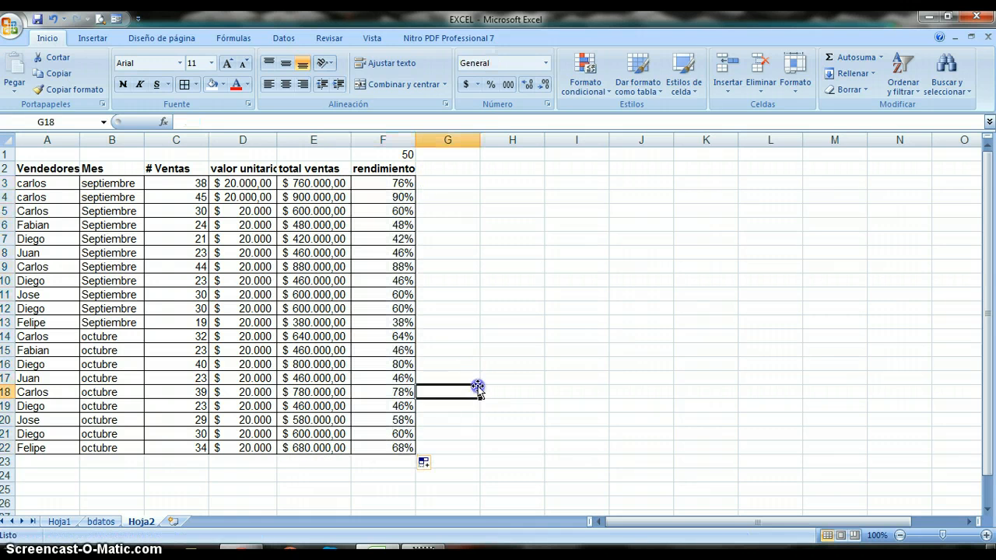
{"action": "left_click", "coordinate": [490, 306]}
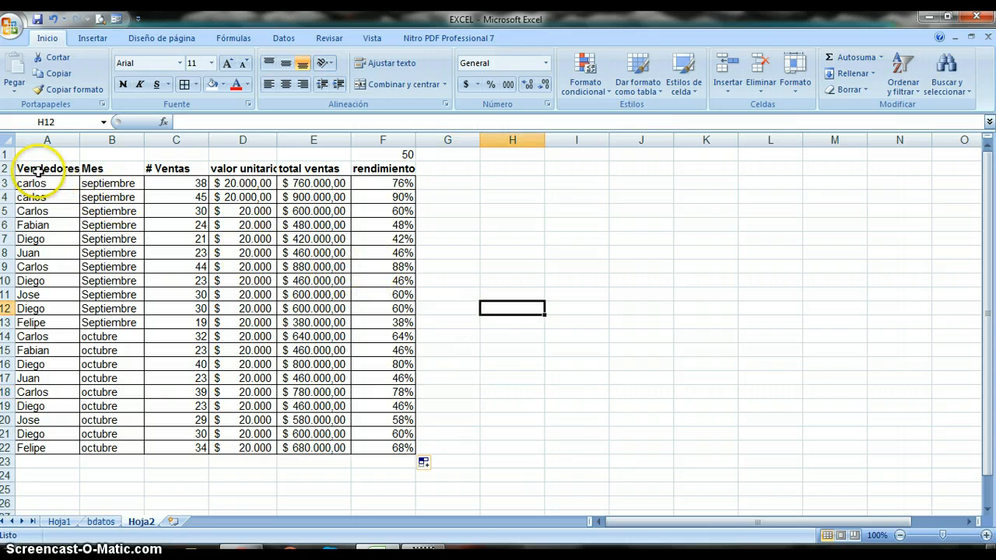
Step: Turn on filtering for the table headers in A2:F2
{"action": "left_click_drag", "start_coordinate": [35, 169], "coordinate": [379, 175]}
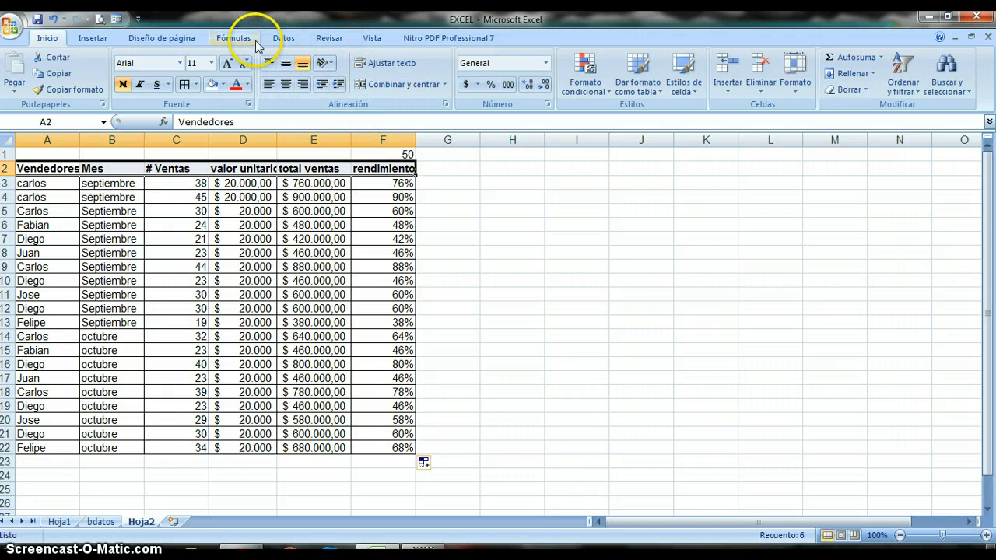
{"action": "left_click", "coordinate": [278, 43]}
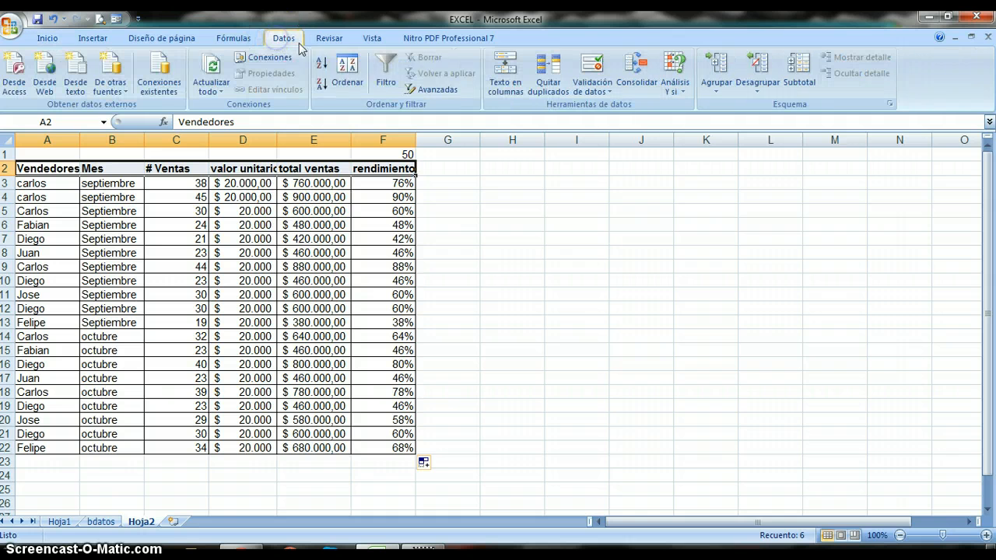
{"action": "left_click", "coordinate": [384, 70]}
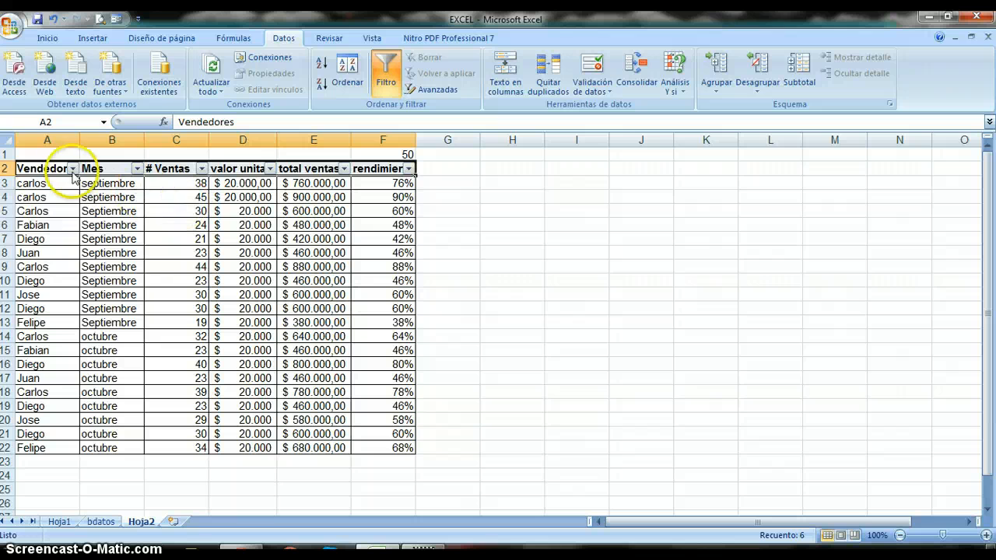
Step: Sort the table by Vendedores from A to Z and re-sort it from Z to A
{"action": "left_click", "coordinate": [72, 169]}
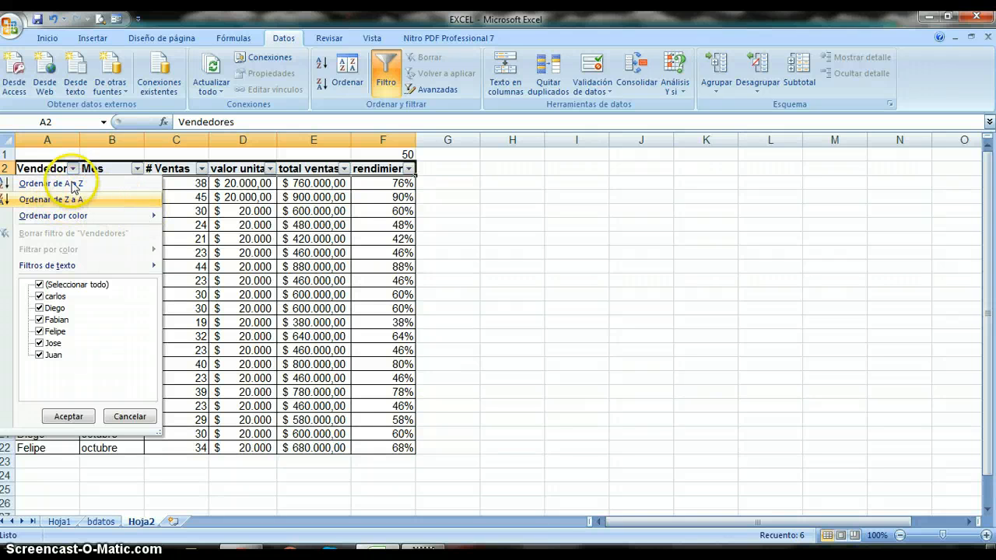
{"action": "left_click", "coordinate": [60, 183]}
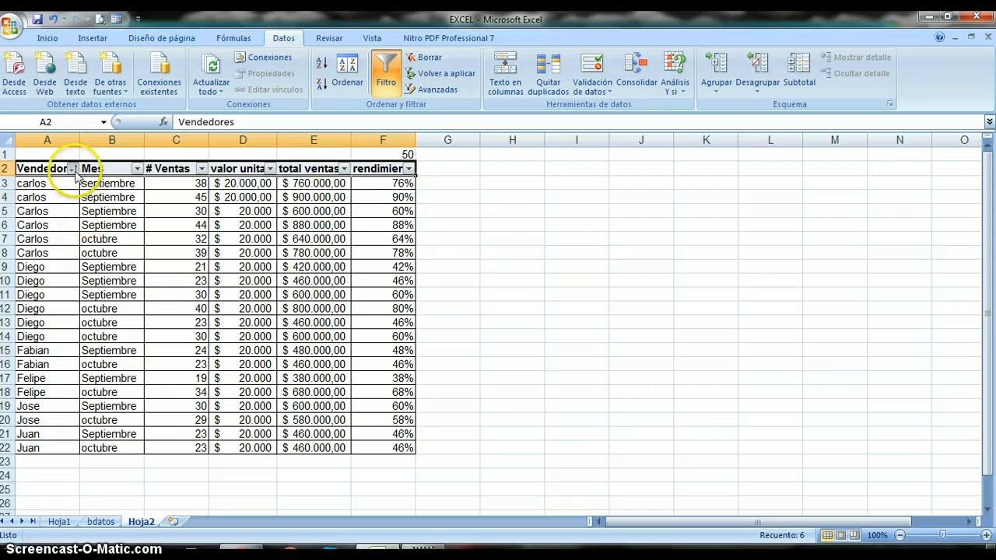
{"action": "left_click", "coordinate": [72, 169]}
{"action": "left_click", "coordinate": [55, 197]}
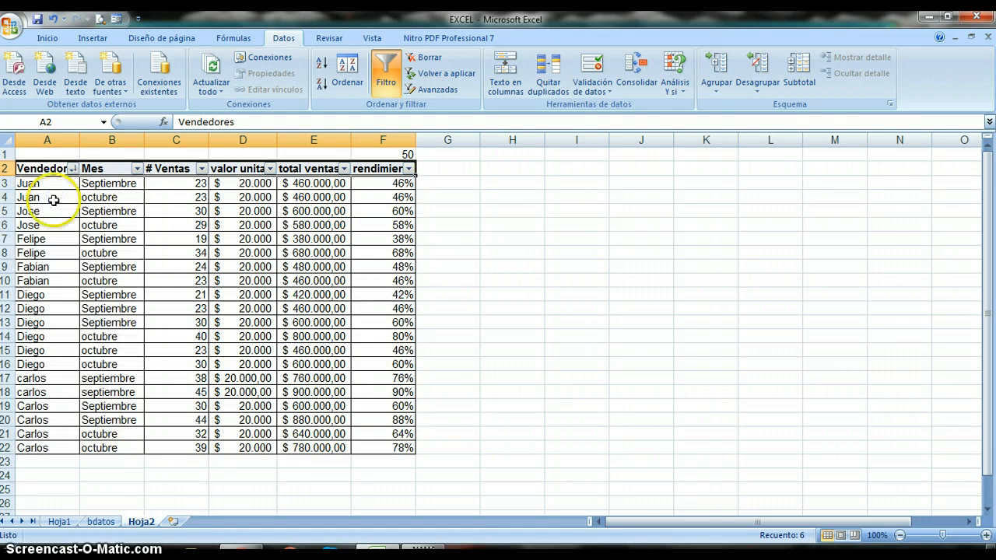
Step: Apply a custom text filter to Vendedores with the condition no es igual a "car"
{"action": "left_click", "coordinate": [72, 169]}
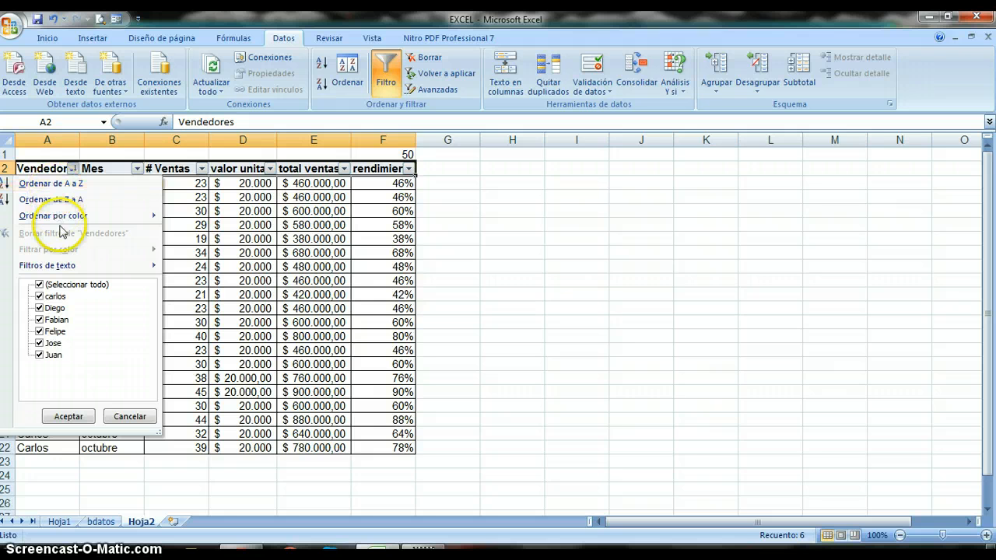
{"action": "mouse_move", "coordinate": [64, 267]}
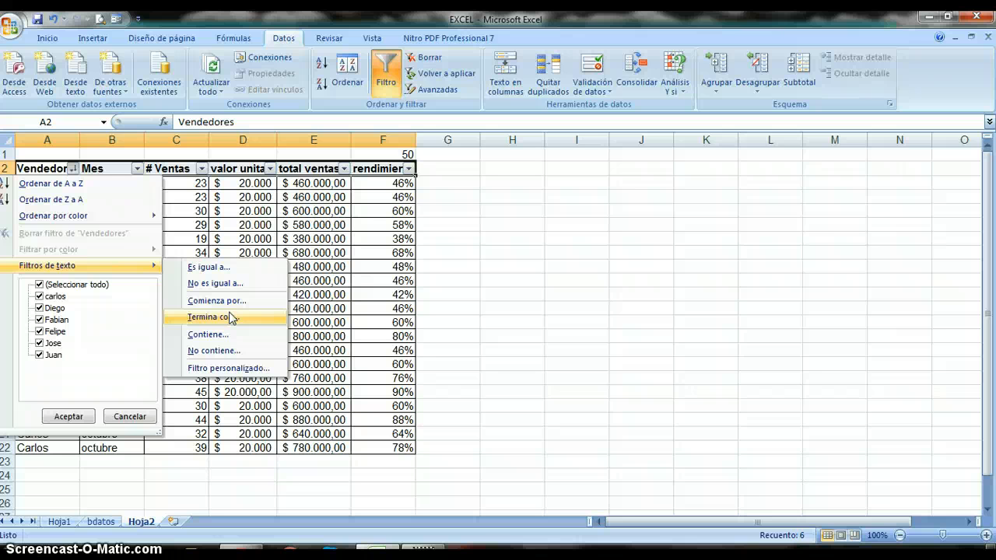
{"action": "left_click", "coordinate": [234, 368]}
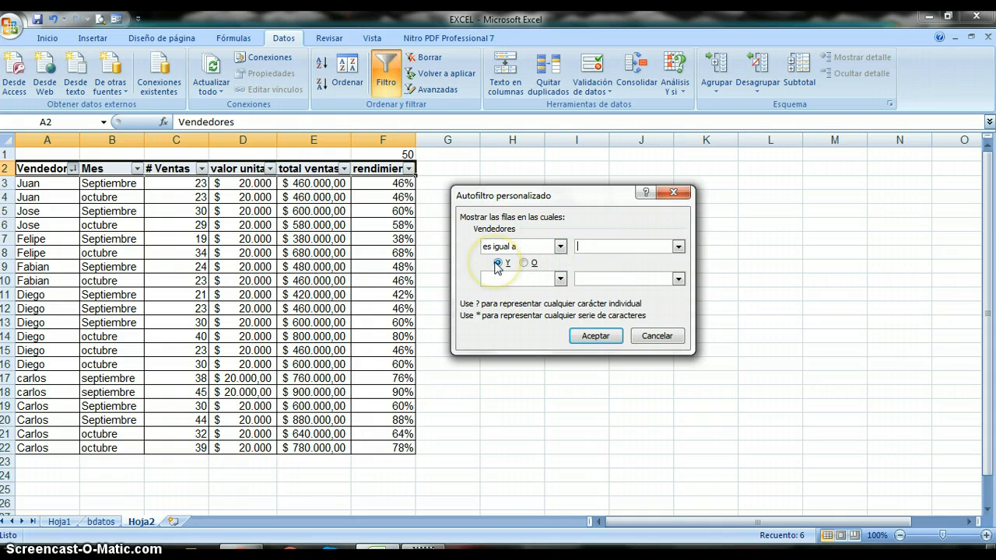
{"action": "left_click", "coordinate": [559, 246]}
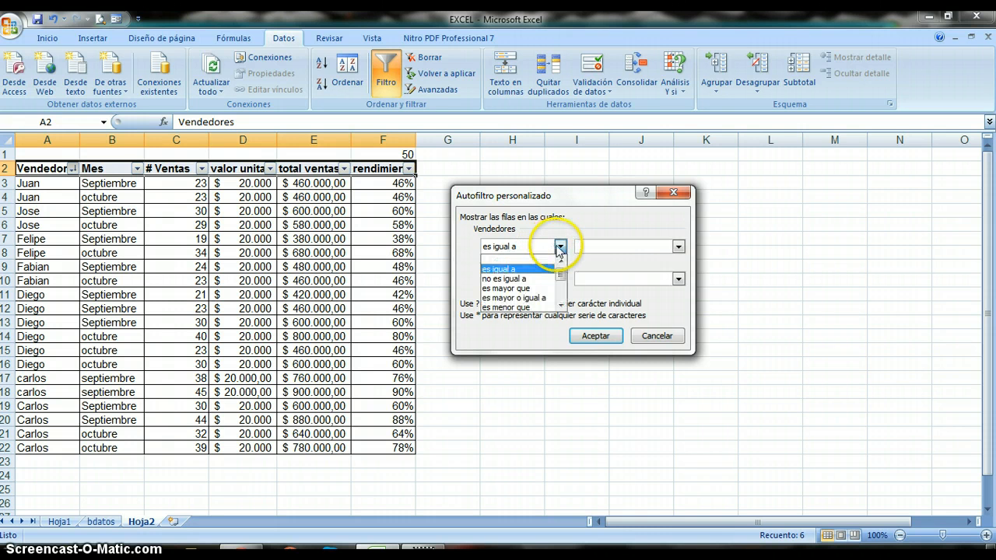
{"action": "left_click", "coordinate": [520, 280]}
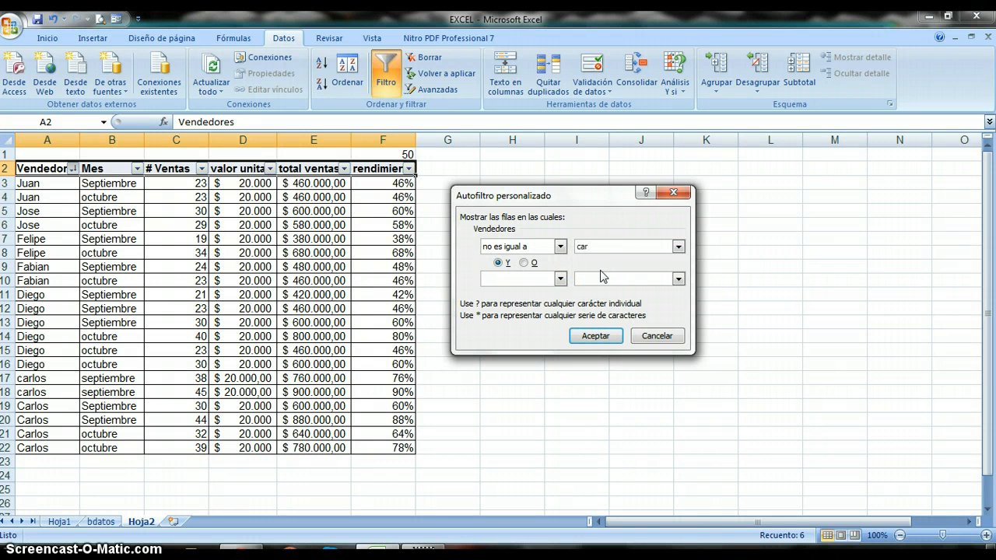
{"action": "left_click", "coordinate": [593, 335]}
Step: Change the Vendedores text filter's first condition to comienza por "car" and join the conditions with O
{"action": "left_click", "coordinate": [72, 168]}
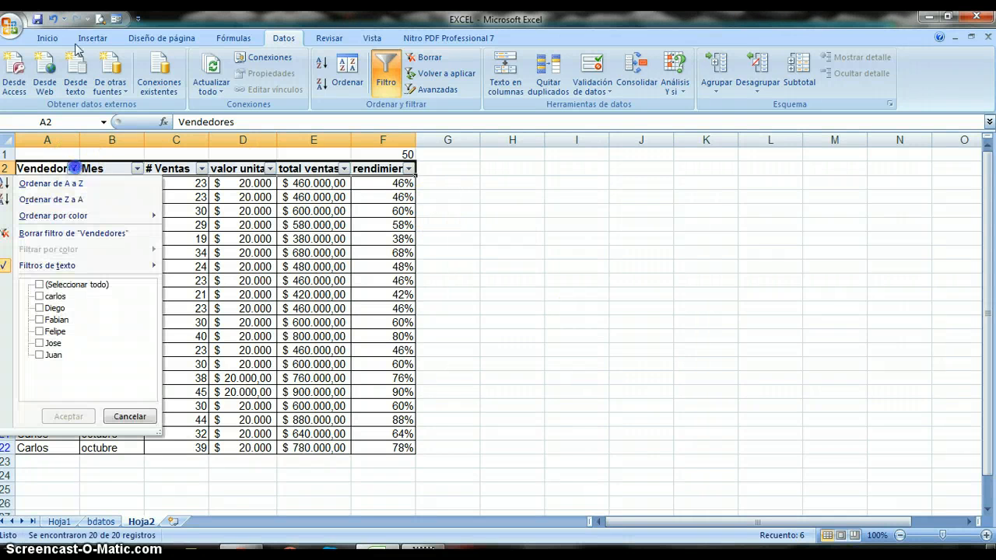
{"action": "left_click", "coordinate": [49, 266]}
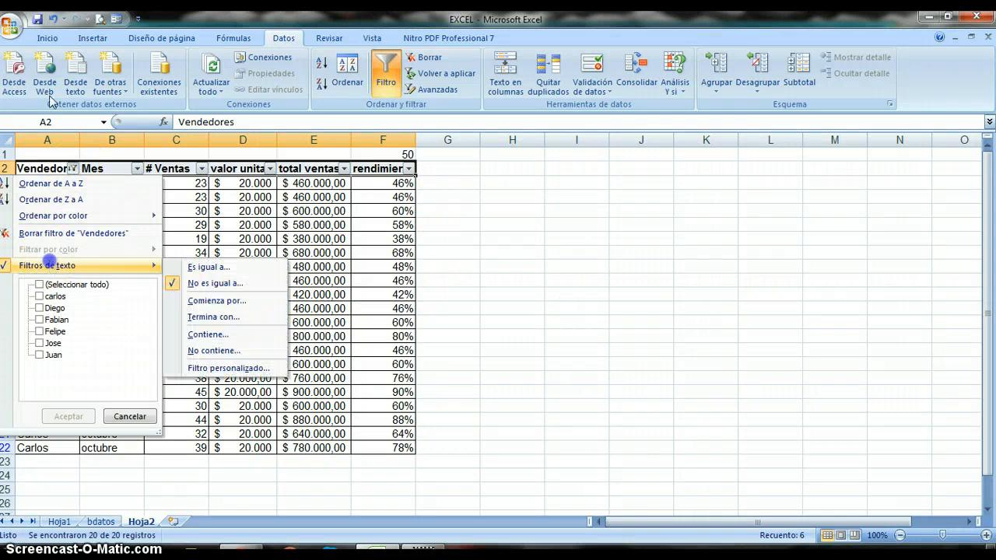
{"action": "left_click", "coordinate": [177, 300]}
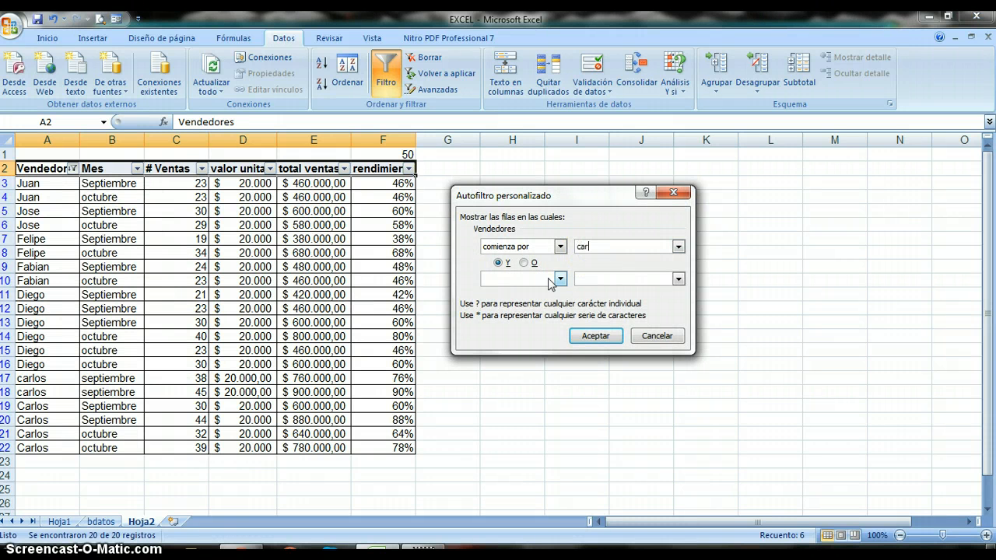
{"action": "left_click", "coordinate": [523, 263]}
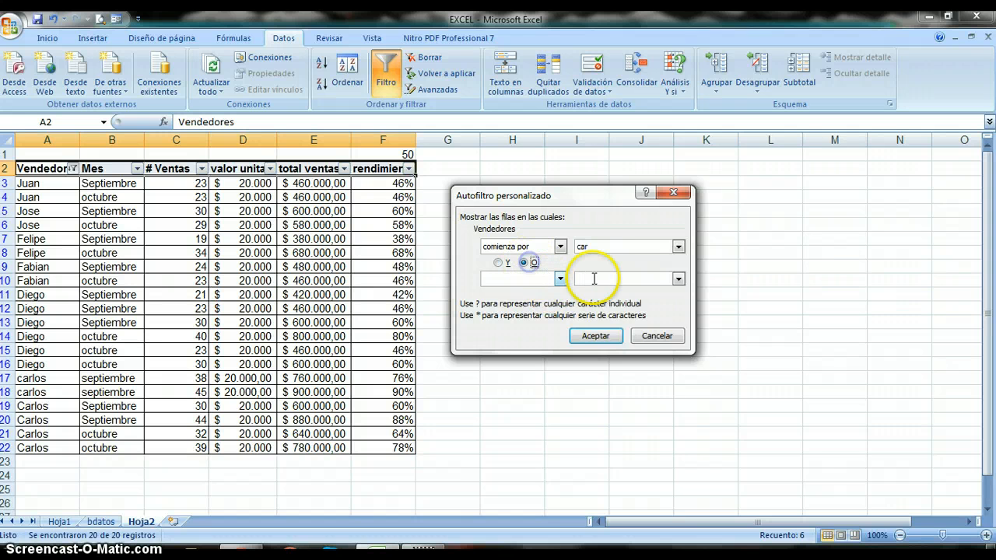
Step: Add the second condition comienza por "die" to the Vendedores custom filter and apply it
{"action": "left_click", "coordinate": [593, 278]}
{"action": "left_click", "coordinate": [560, 279]}
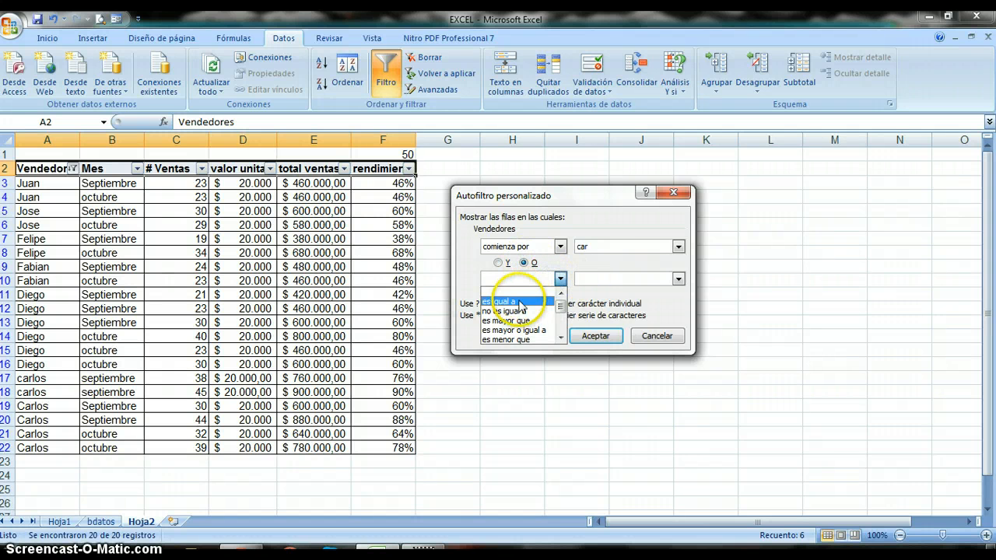
{"action": "scroll", "coordinate": [545, 318], "scroll_direction": "down", "scroll_amount": 2}
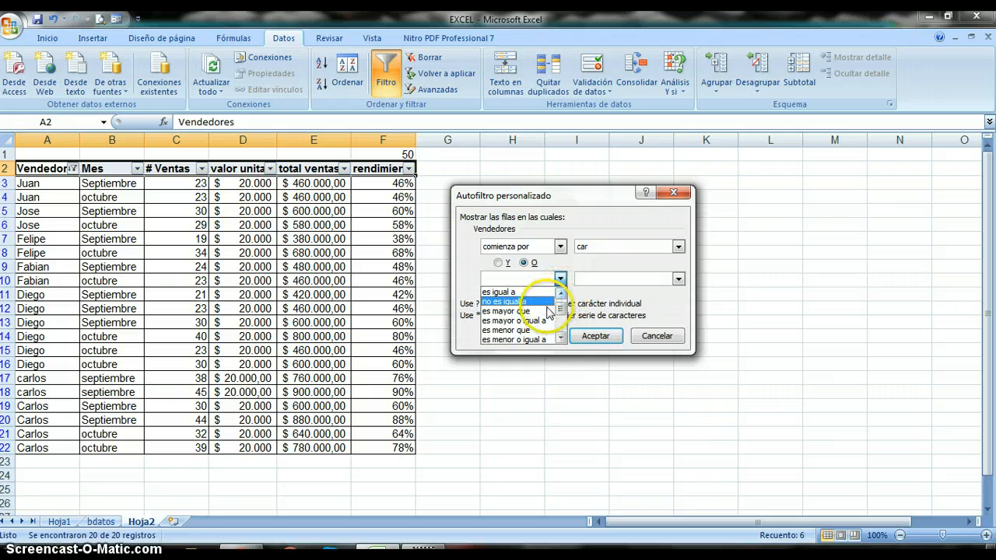
{"action": "left_click", "coordinate": [520, 311]}
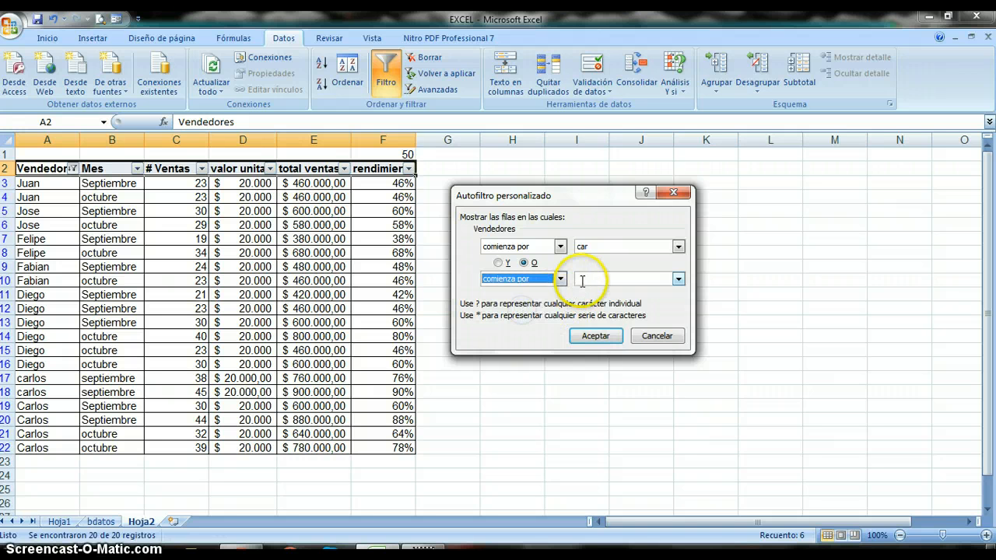
{"action": "left_click", "coordinate": [582, 278]}
{"action": "type", "text": "di"}
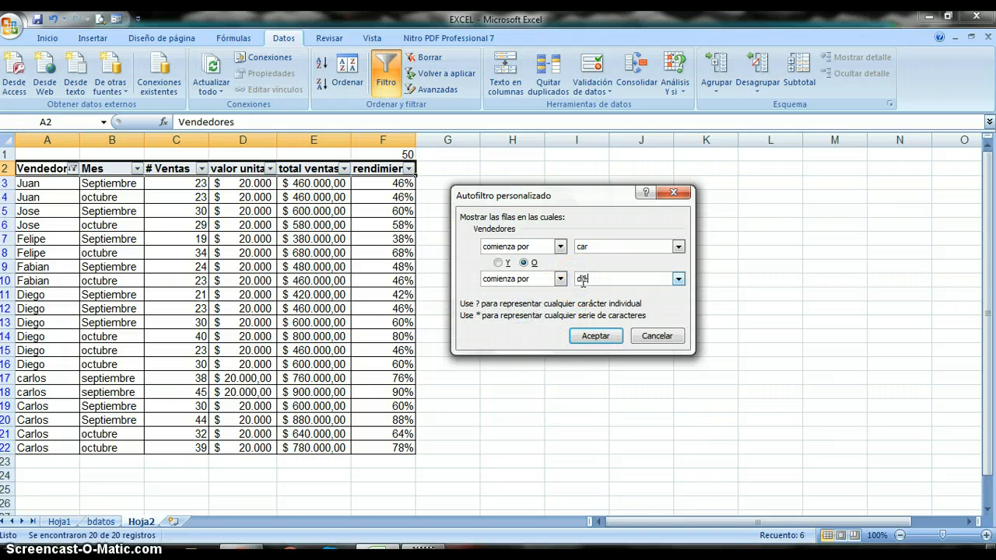
{"action": "type", "text": "e"}
{"action": "left_click", "coordinate": [595, 334]}
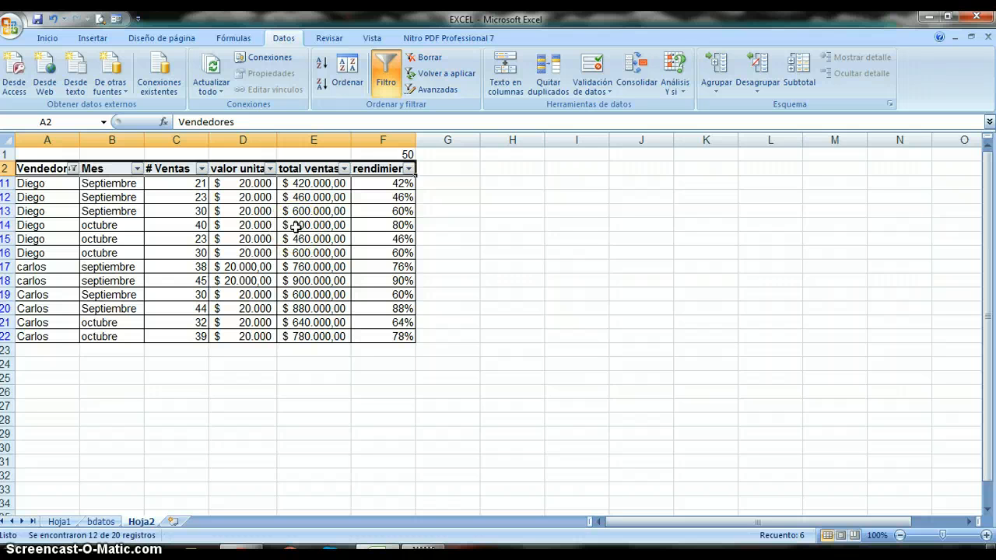
Step: Turn off filtering on the sales table so all its records are listed
{"action": "left_click", "coordinate": [383, 82]}
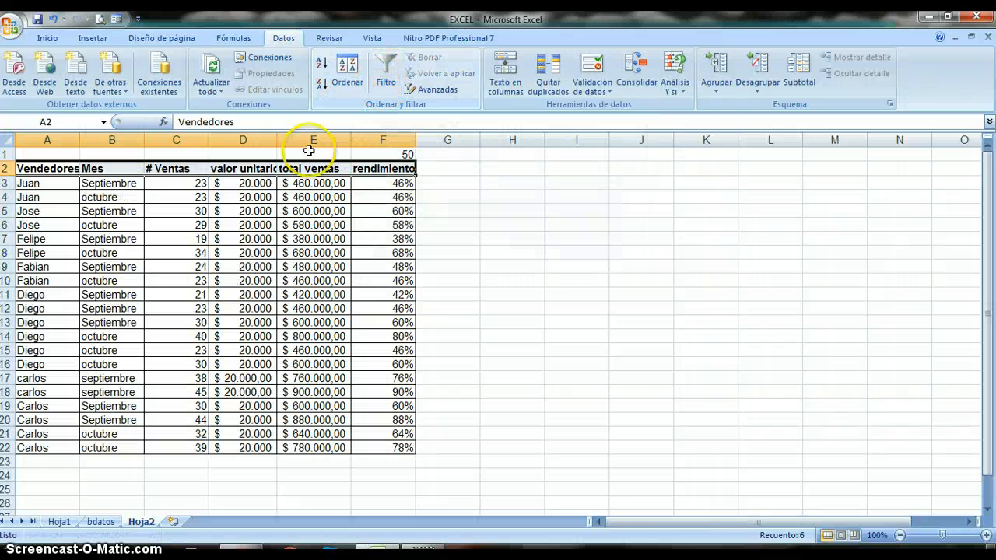
{"action": "left_click", "coordinate": [243, 309]}
{"action": "left_click", "coordinate": [48, 168]}
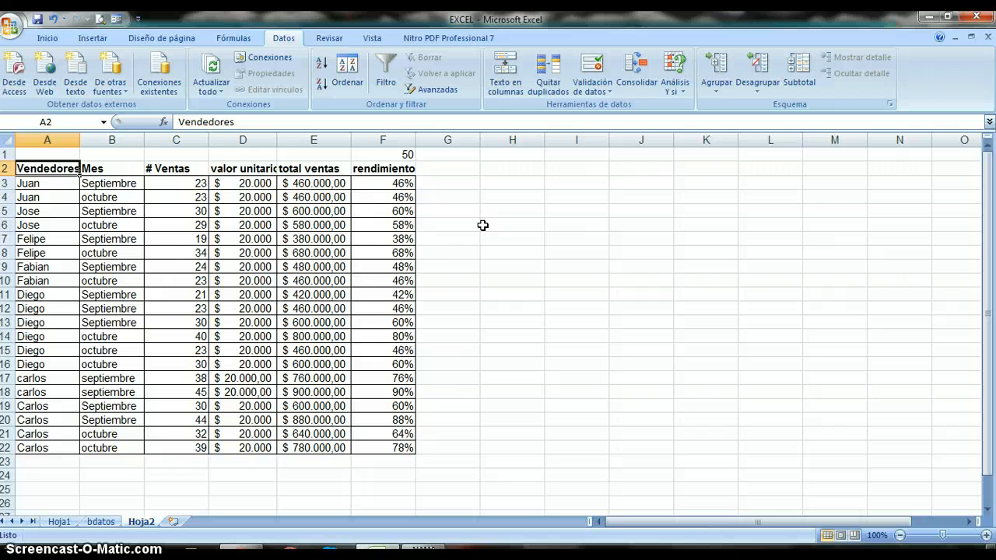
{"action": "left_click", "coordinate": [217, 255]}
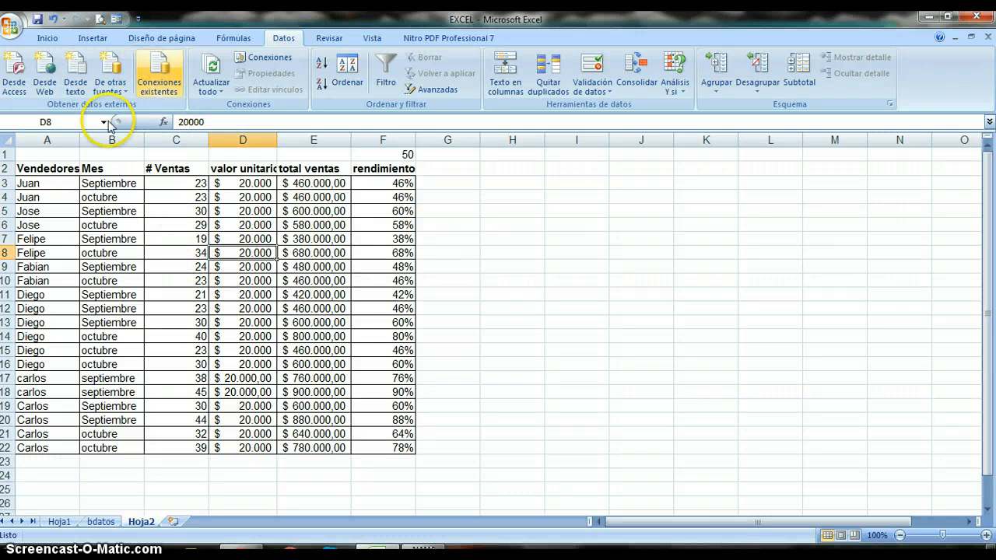
{"action": "left_click", "coordinate": [74, 183]}
{"action": "left_click", "coordinate": [85, 309]}
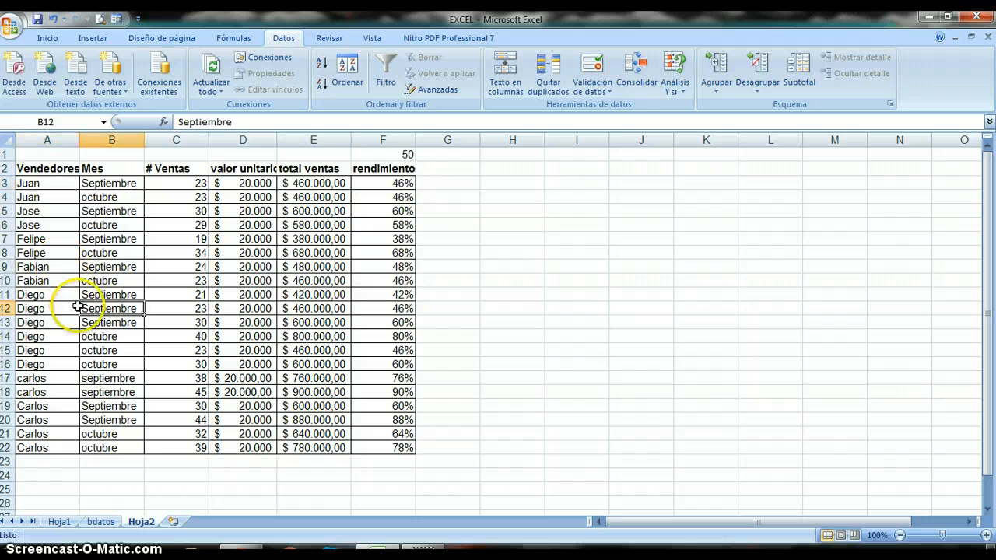
{"action": "left_click", "coordinate": [361, 392]}
{"action": "left_click", "coordinate": [399, 321]}
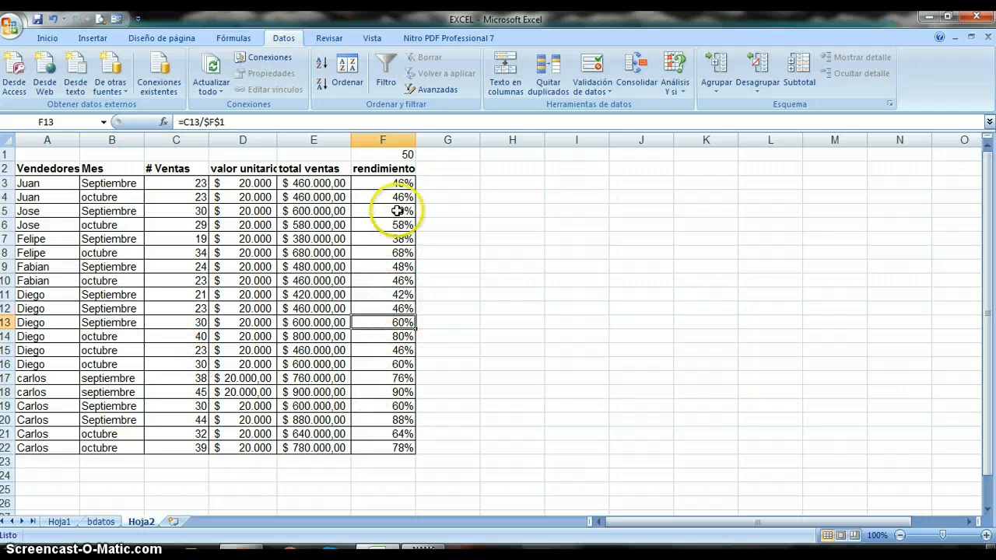
{"action": "left_click", "coordinate": [400, 197]}
{"action": "left_click", "coordinate": [401, 184]}
{"action": "left_click", "coordinate": [401, 168]}
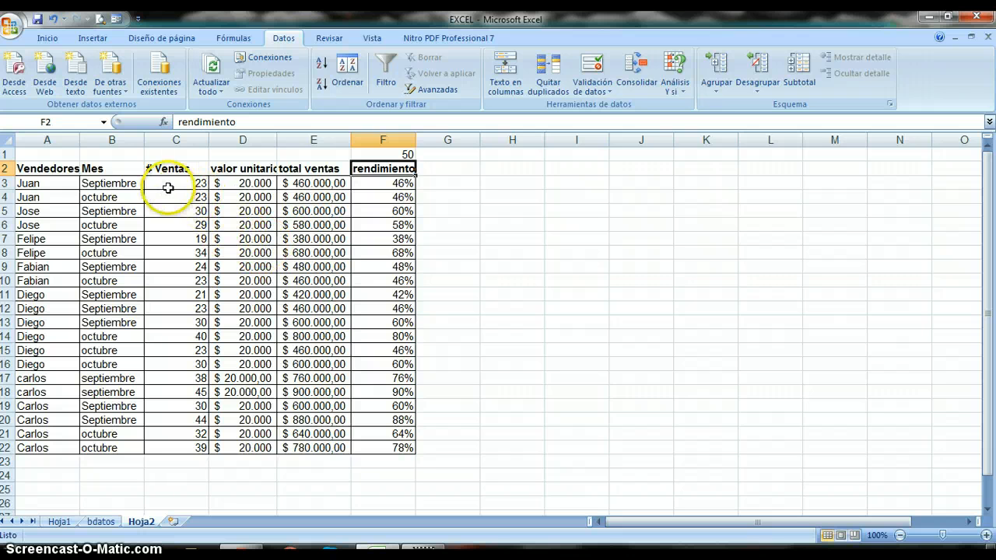
Step: Convert the sales data in A2:F22 into a table with headers
{"action": "left_click_drag", "start_coordinate": [62, 168], "coordinate": [117, 225]}
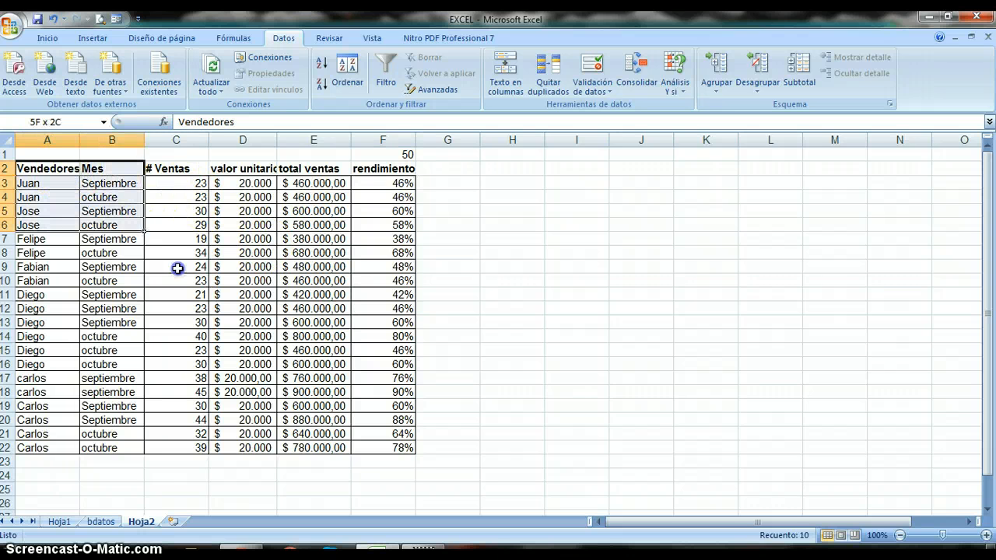
{"action": "left_click_drag", "start_coordinate": [177, 267], "coordinate": [372, 445]}
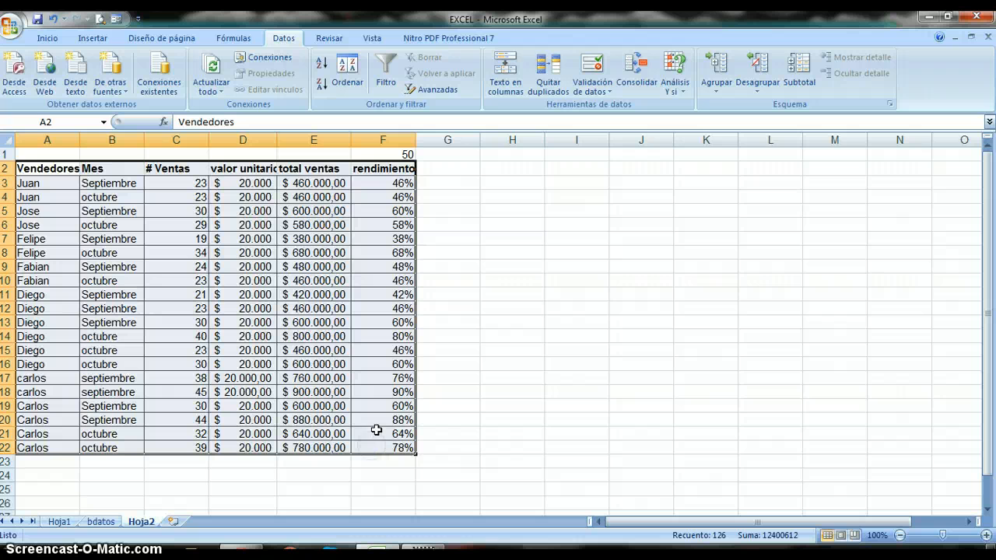
{"action": "left_click", "coordinate": [94, 41]}
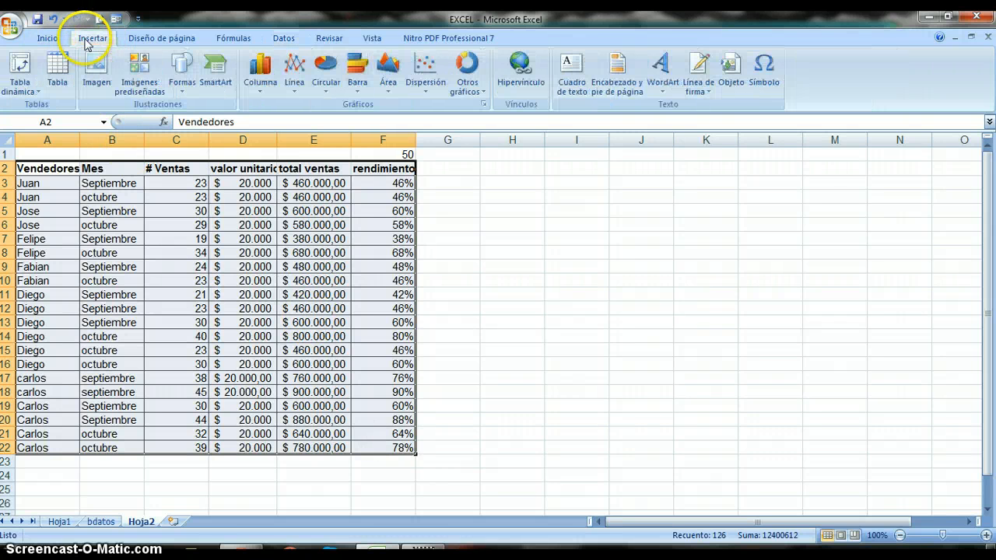
{"action": "left_click", "coordinate": [62, 74]}
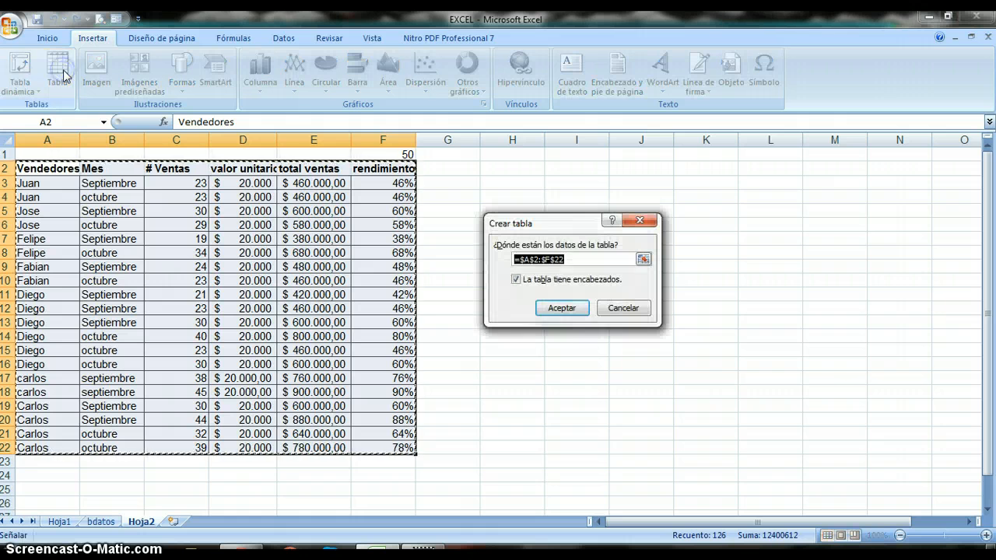
{"action": "left_click", "coordinate": [564, 309]}
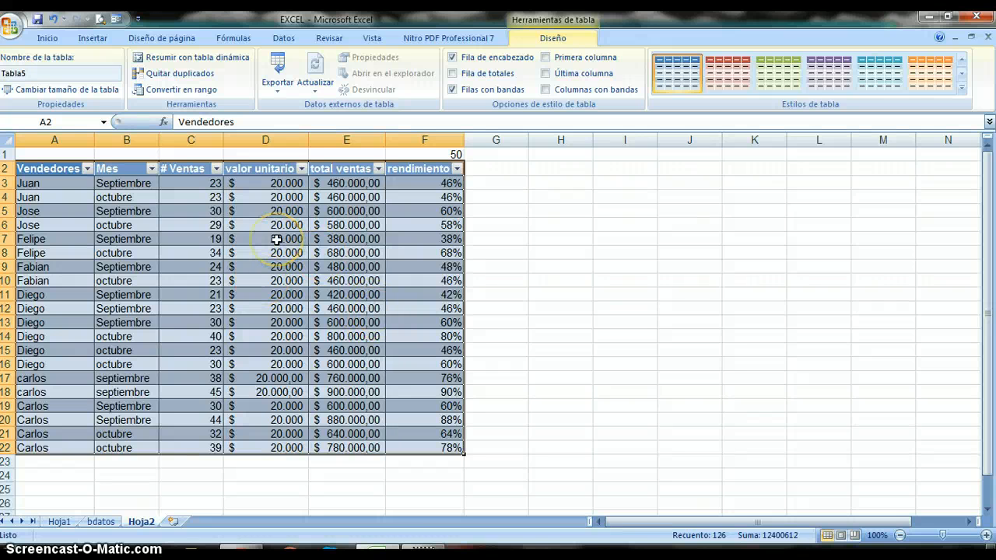
{"action": "left_click", "coordinate": [217, 169]}
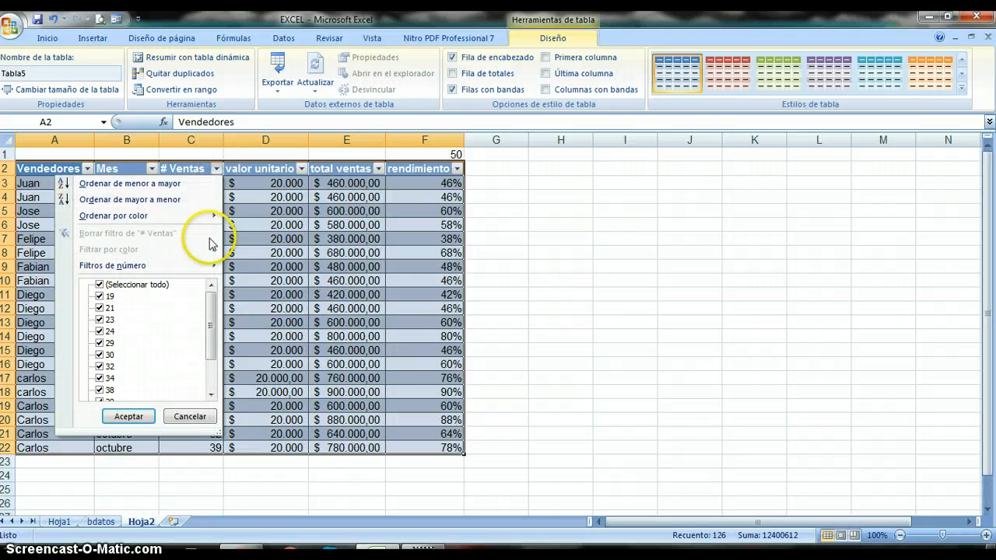
{"action": "left_click", "coordinate": [322, 226]}
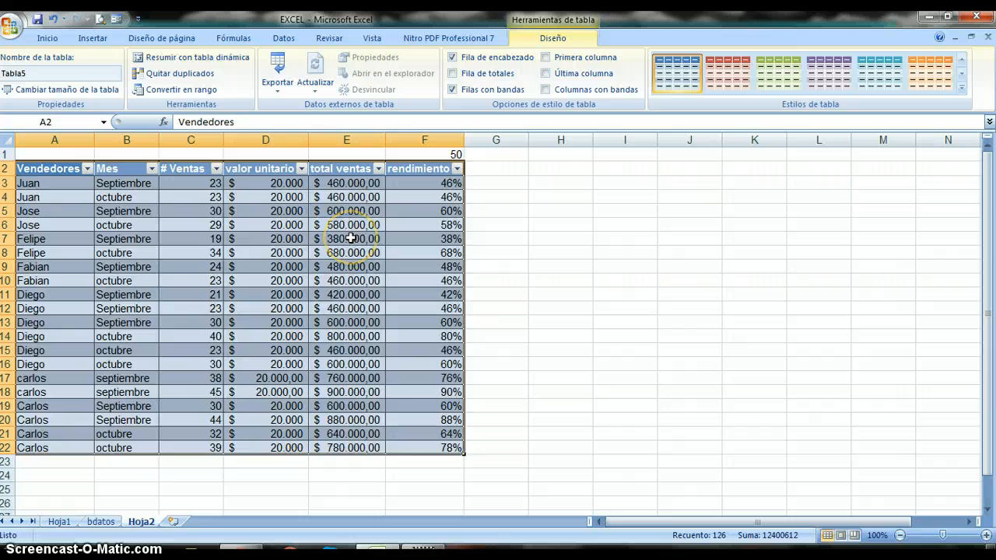
{"action": "scroll", "coordinate": [352, 238], "scroll_direction": "down", "scroll_amount": 4}
{"action": "scroll", "coordinate": [351, 238], "scroll_direction": "up", "scroll_amount": 4}
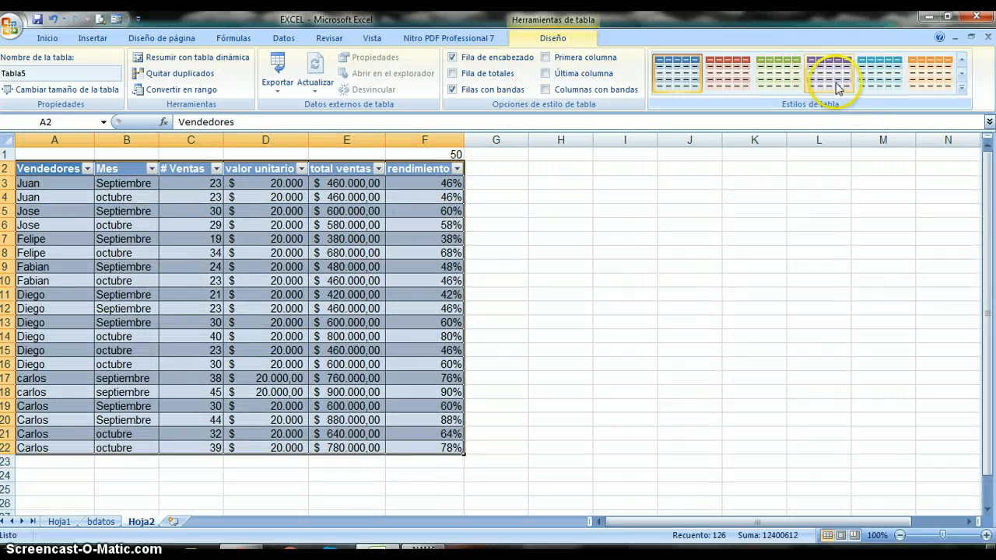
Step: Style the sales table in orange with a totals row and banded columns
{"action": "left_click", "coordinate": [895, 78]}
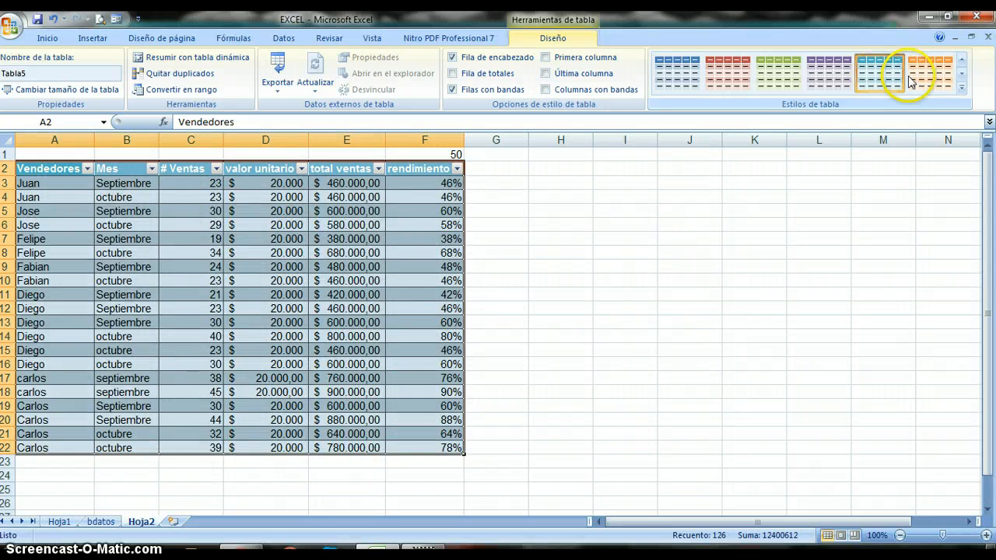
{"action": "left_click", "coordinate": [918, 78]}
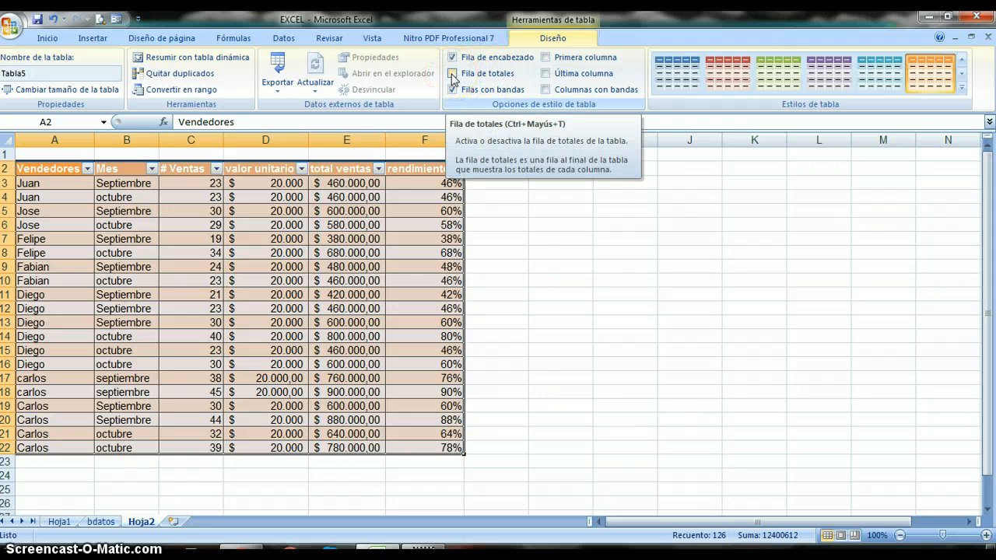
{"action": "left_click", "coordinate": [453, 74]}
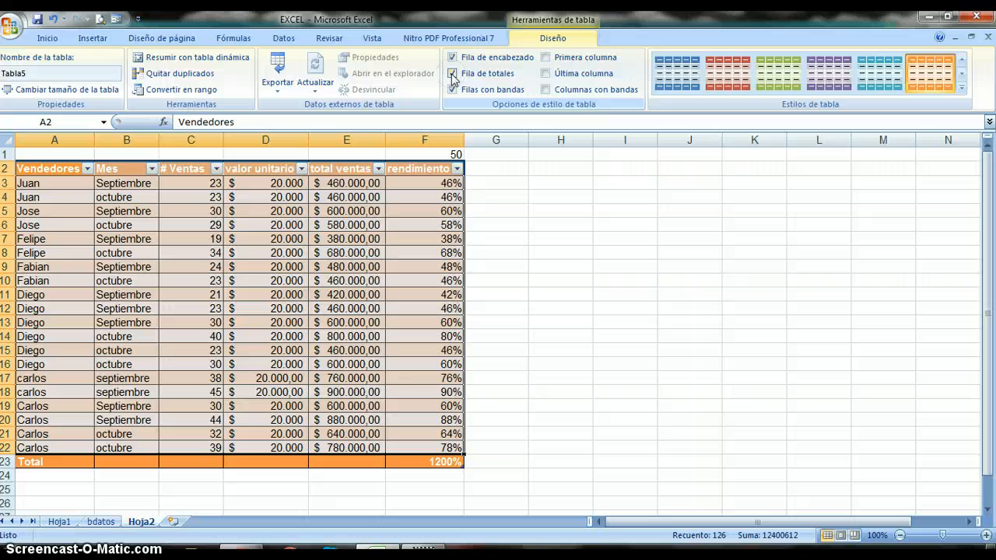
{"action": "left_click", "coordinate": [554, 95]}
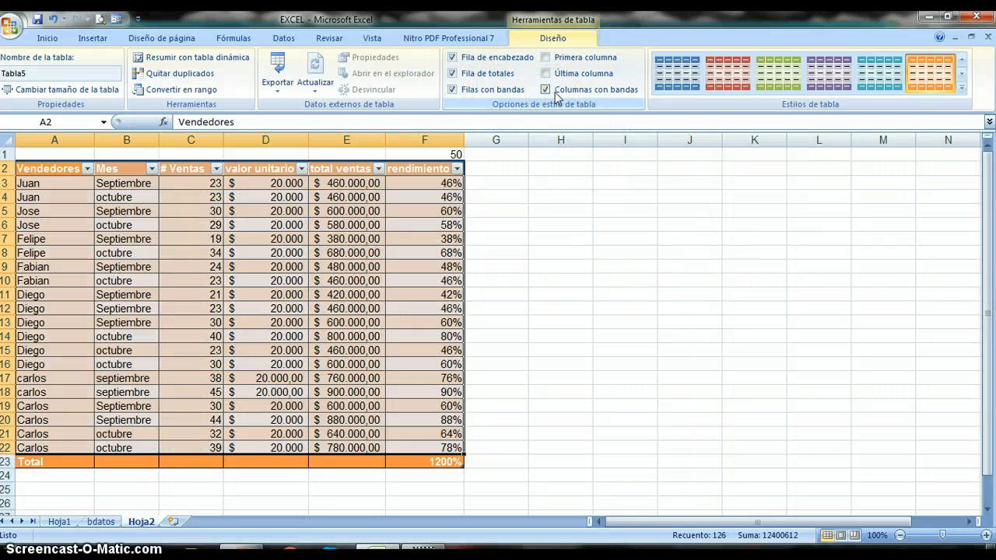
Step: Try the special formatting for the table's last and first columns, and turn both options off
{"action": "left_click", "coordinate": [553, 77]}
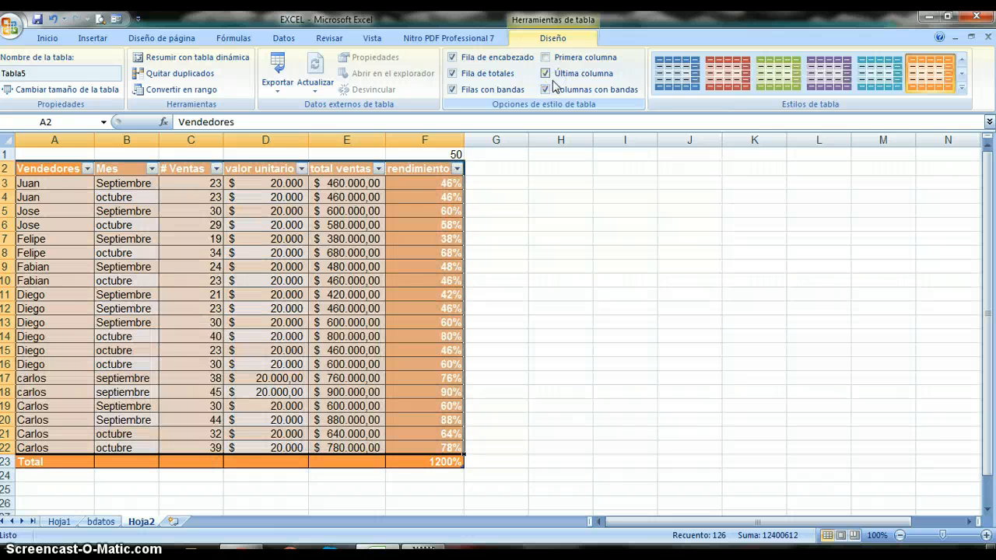
{"action": "left_click", "coordinate": [559, 60]}
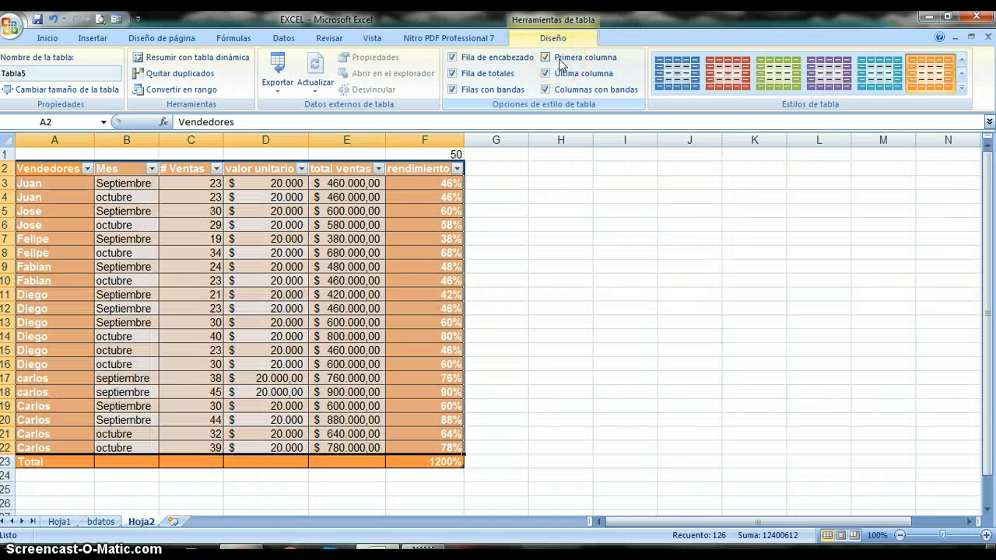
{"action": "left_click", "coordinate": [560, 62]}
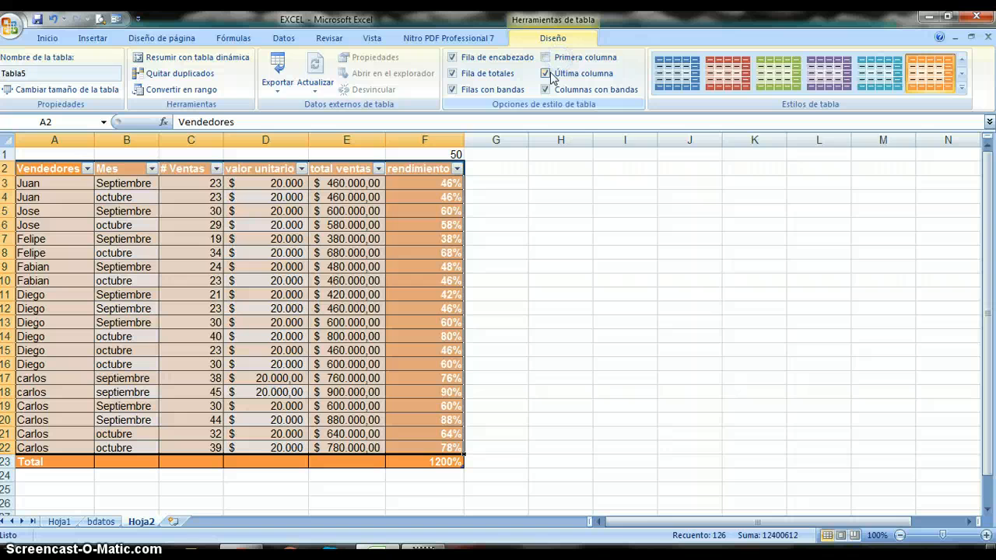
{"action": "left_click", "coordinate": [551, 73]}
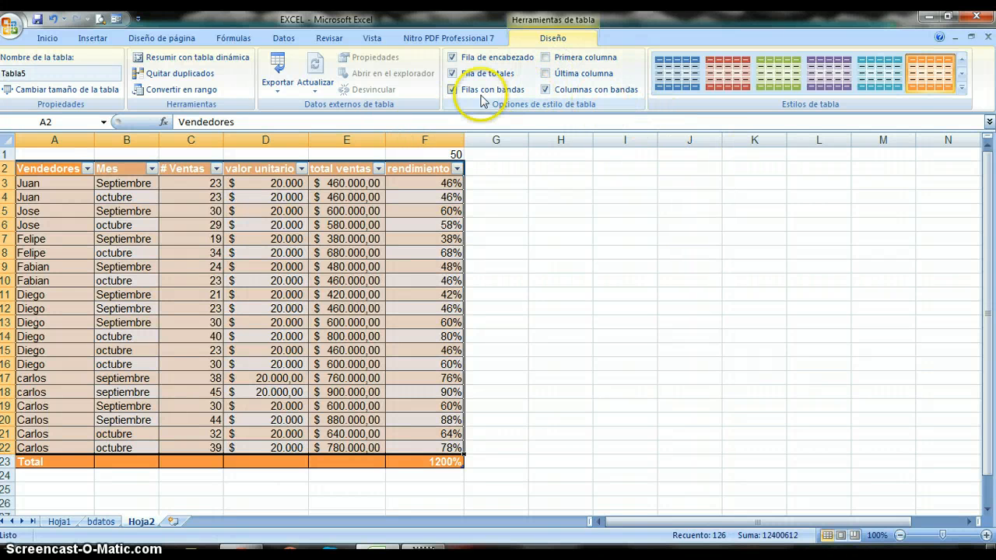
Step: Fill the rendimiento subtotal formula from F23 across the totals row to the Mes column
{"action": "scroll", "coordinate": [301, 251], "scroll_direction": "down", "scroll_amount": 2}
{"action": "left_click", "coordinate": [434, 394]}
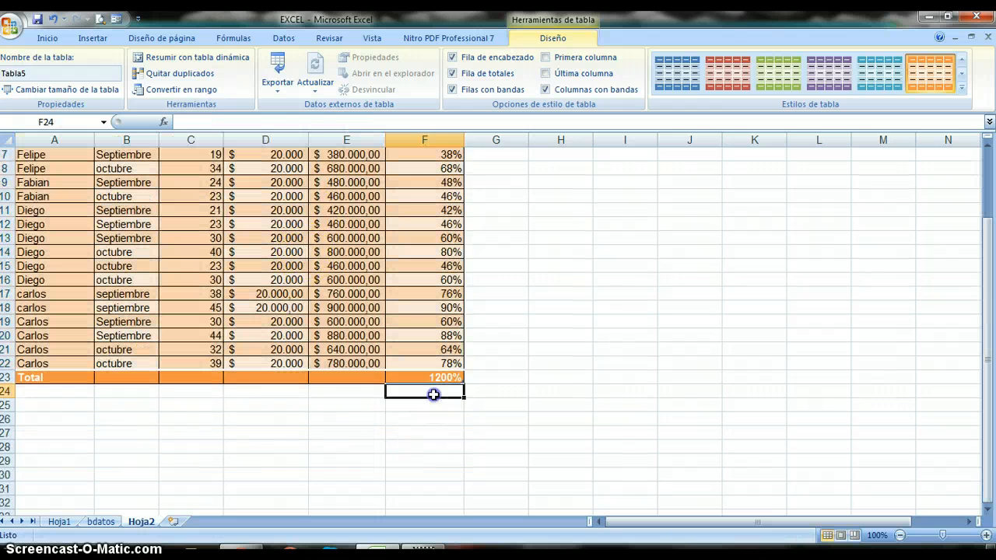
{"action": "left_click", "coordinate": [433, 379]}
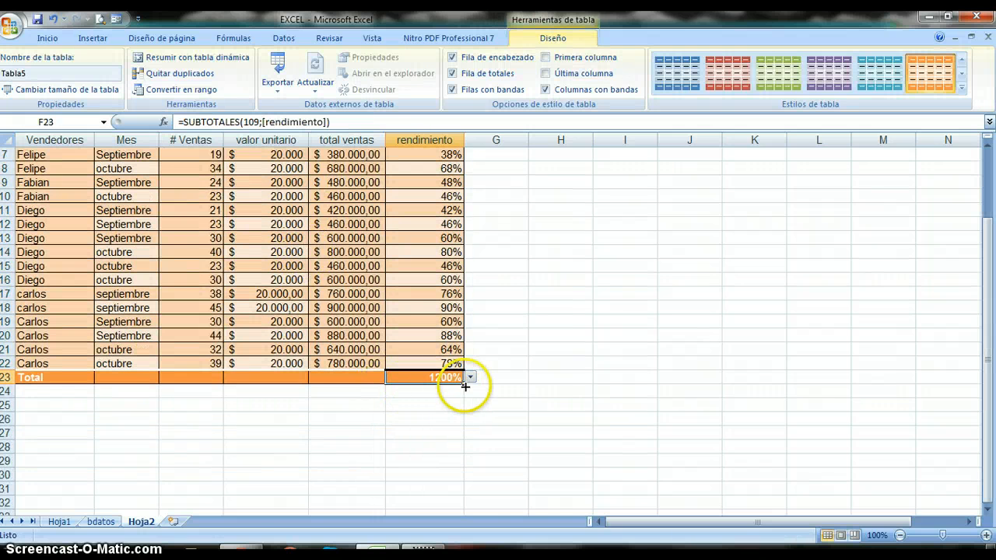
{"action": "left_click_drag", "start_coordinate": [465, 386], "coordinate": [129, 378]}
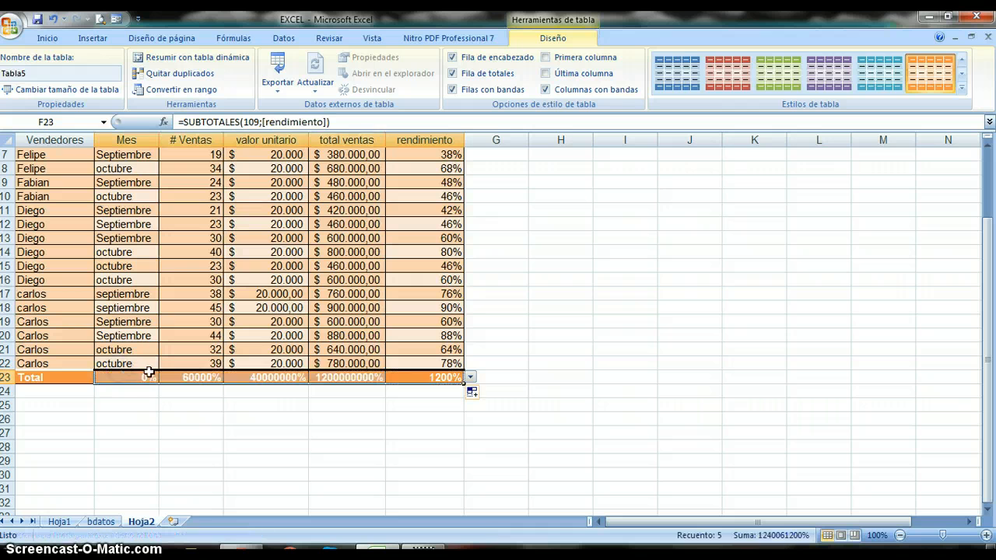
{"action": "left_click", "coordinate": [145, 375]}
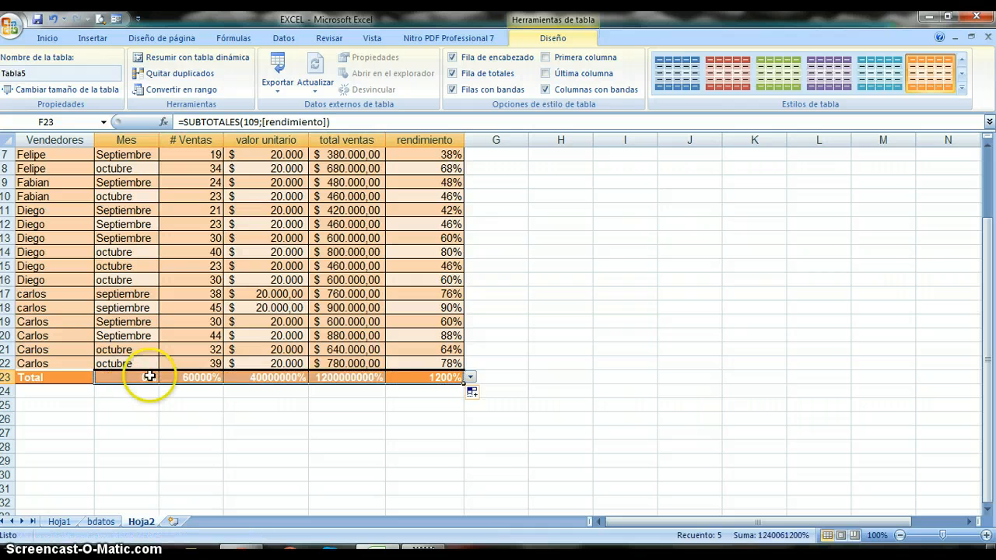
Step: Delete the Mes and # Ventas totals from cells B23 and C23
{"action": "left_click", "coordinate": [211, 382]}
{"action": "left_click", "coordinate": [120, 378]}
{"action": "key", "text": "Delete"}
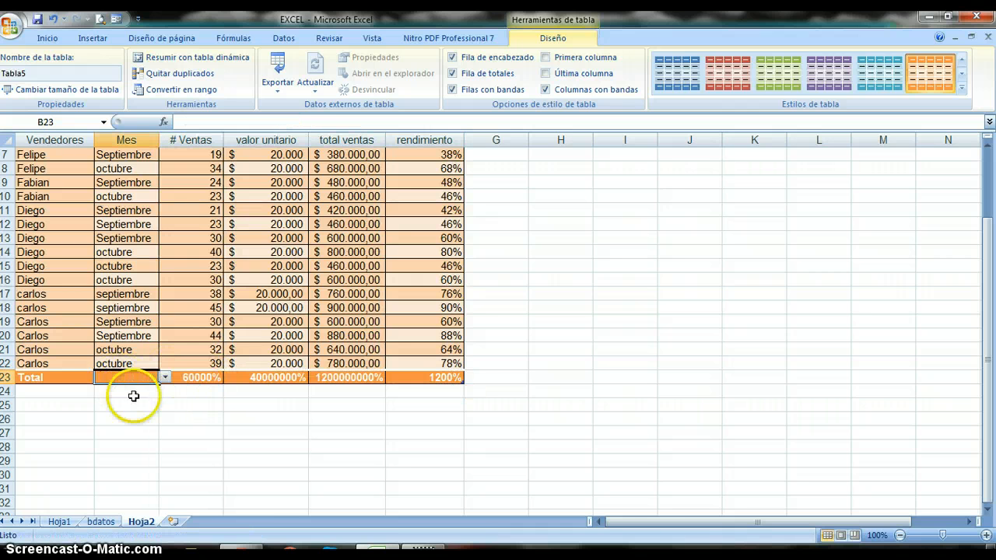
{"action": "left_click", "coordinate": [183, 379]}
{"action": "key", "text": "Delete"}
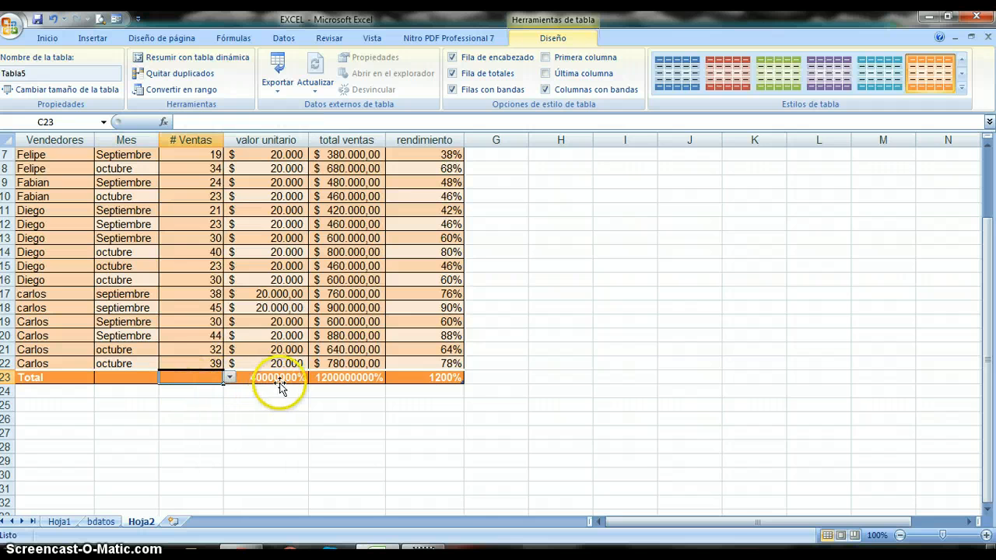
Step: Format the valor unitario and total ventas totals as Contabilidad currency and autofit the total ventas column
{"action": "left_click", "coordinate": [280, 379]}
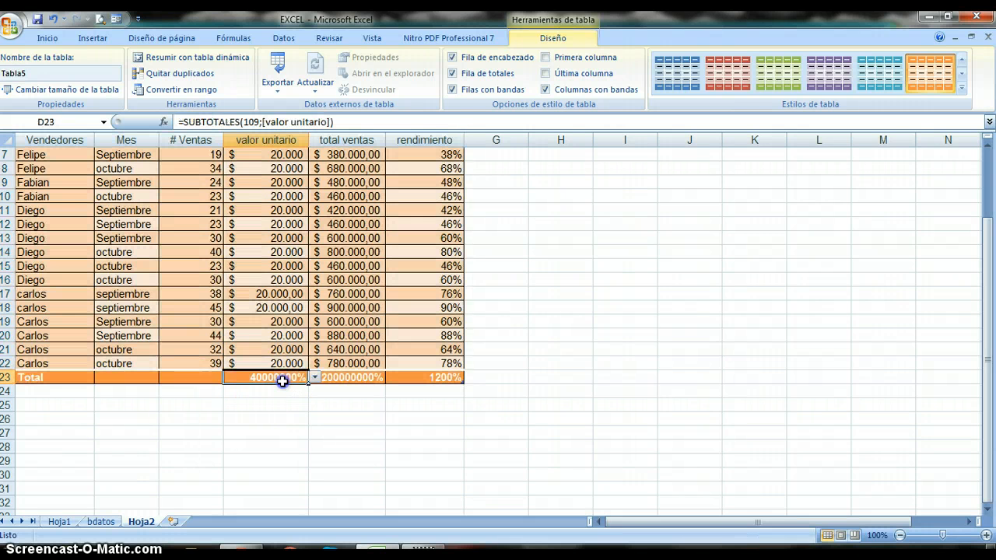
{"action": "left_click", "coordinate": [48, 38]}
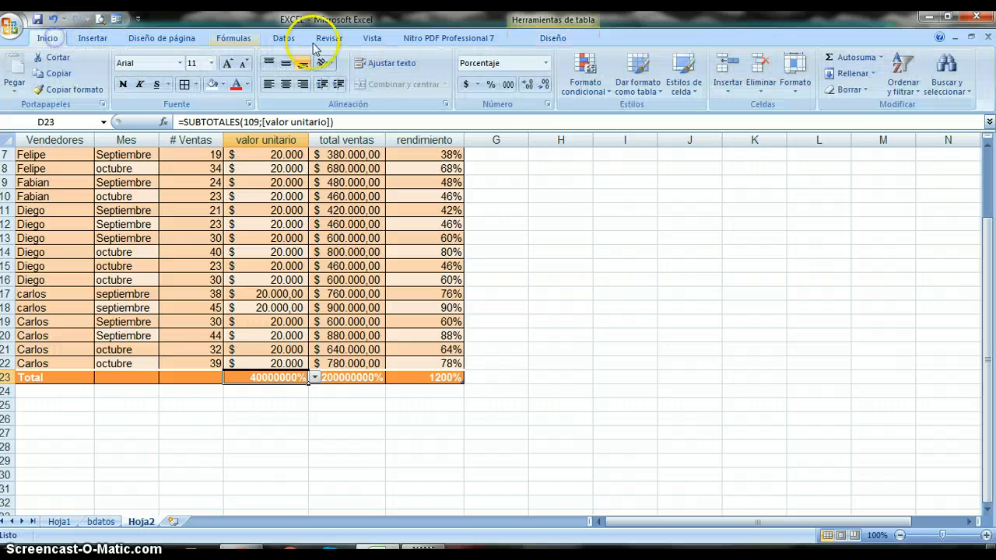
{"action": "left_click", "coordinate": [467, 84]}
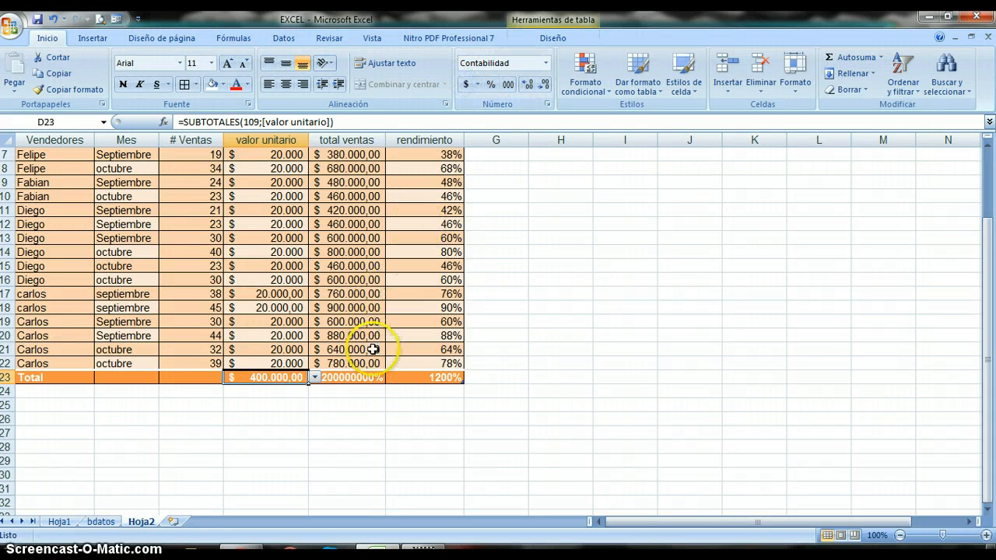
{"action": "left_click", "coordinate": [359, 378]}
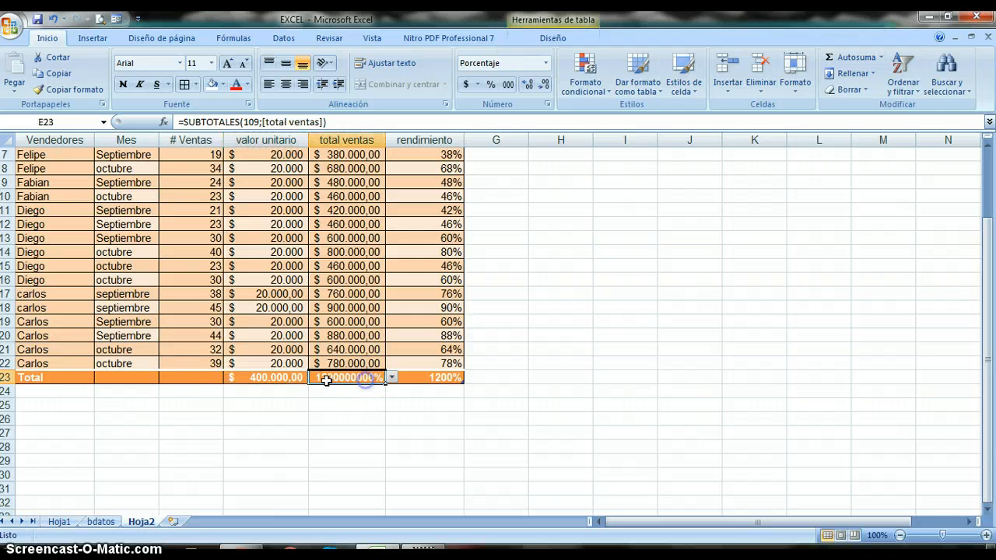
{"action": "left_click", "coordinate": [467, 84]}
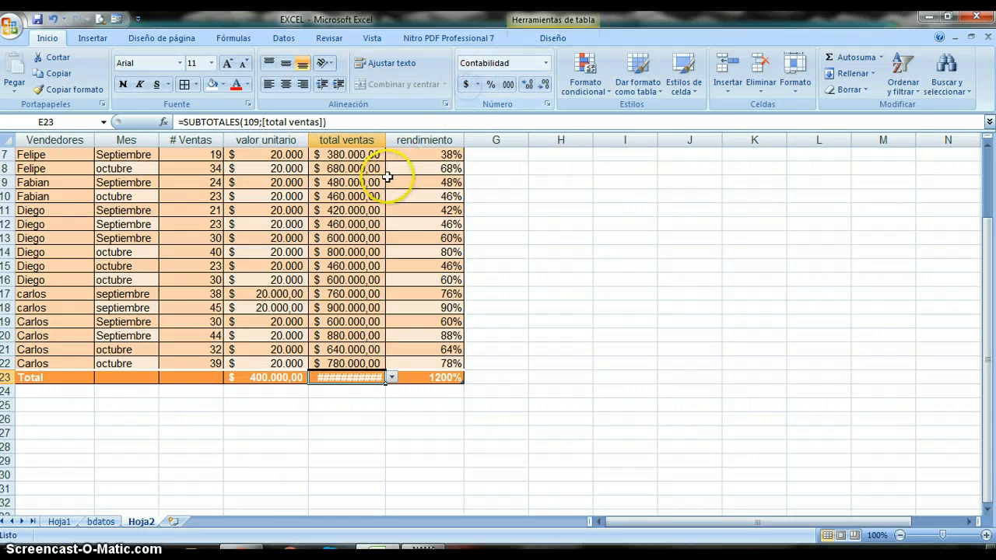
{"action": "double_click", "coordinate": [386, 140]}
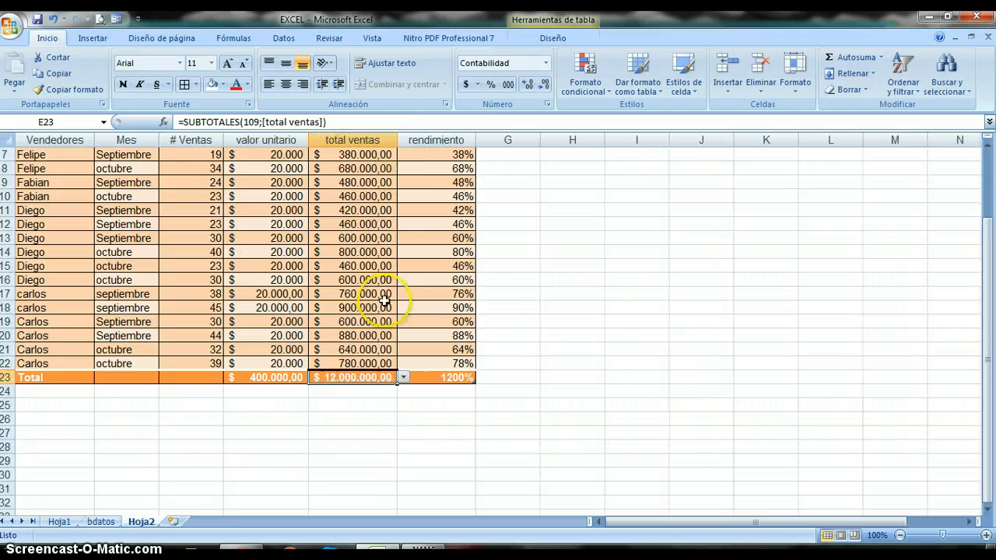
Step: Enter the label BDSUMA in cell H3 beside the sales table, and select cell H7
{"action": "scroll", "coordinate": [385, 302], "scroll_direction": "up", "scroll_amount": 2}
{"action": "scroll", "coordinate": [383, 309], "scroll_direction": "down", "scroll_amount": 8}
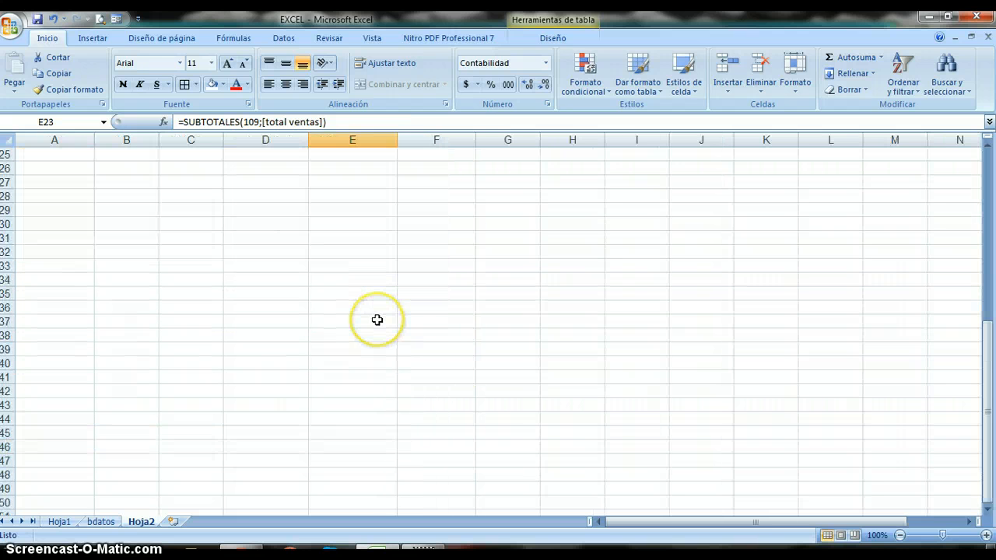
{"action": "scroll", "coordinate": [378, 316], "scroll_direction": "up", "scroll_amount": 6}
{"action": "scroll", "coordinate": [378, 320], "scroll_direction": "up", "scroll_amount": 2}
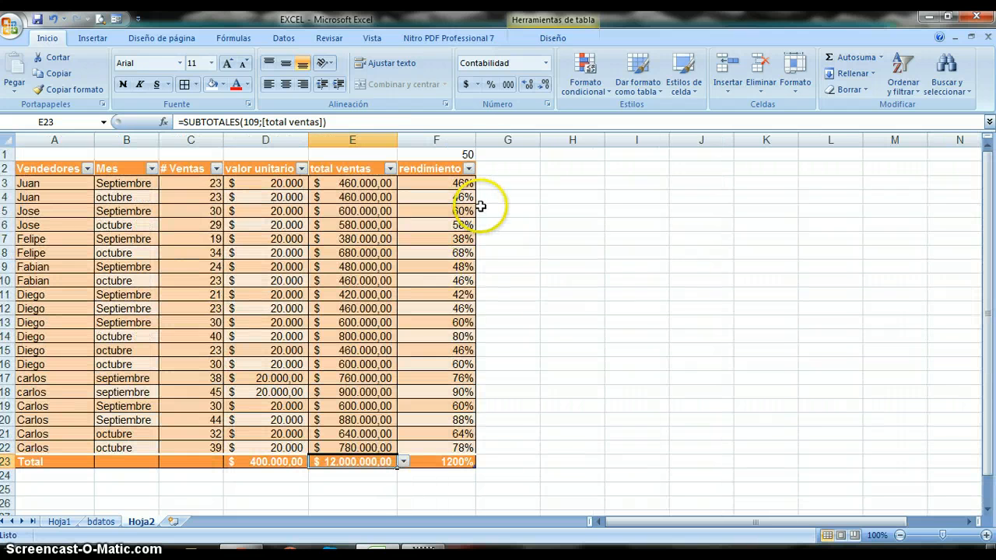
{"action": "left_click", "coordinate": [543, 198]}
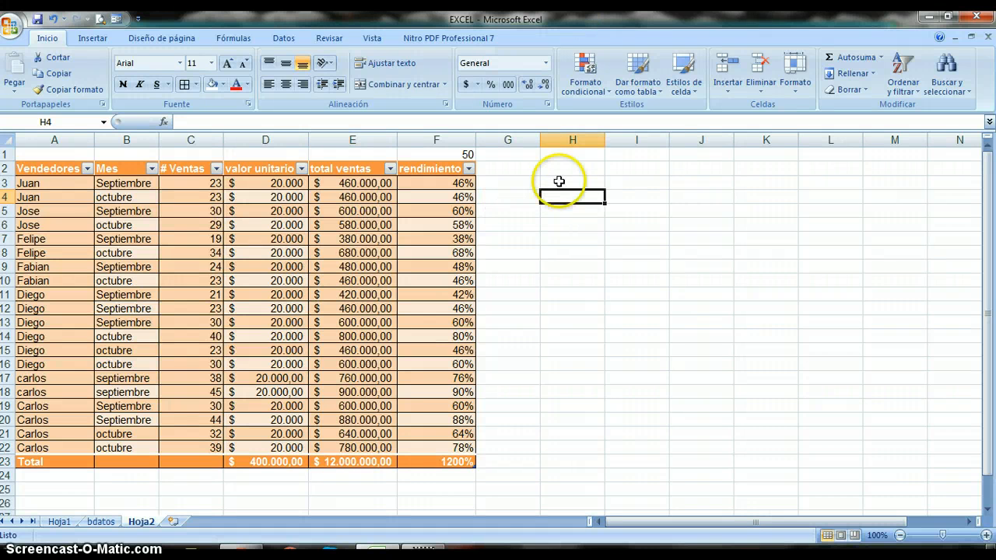
{"action": "left_click", "coordinate": [557, 182]}
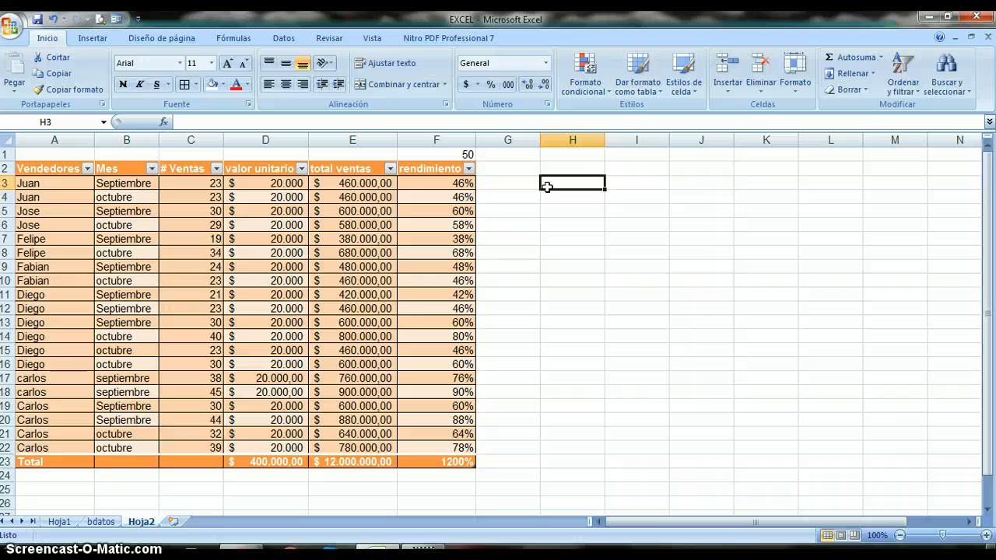
{"action": "type", "text": "b"}
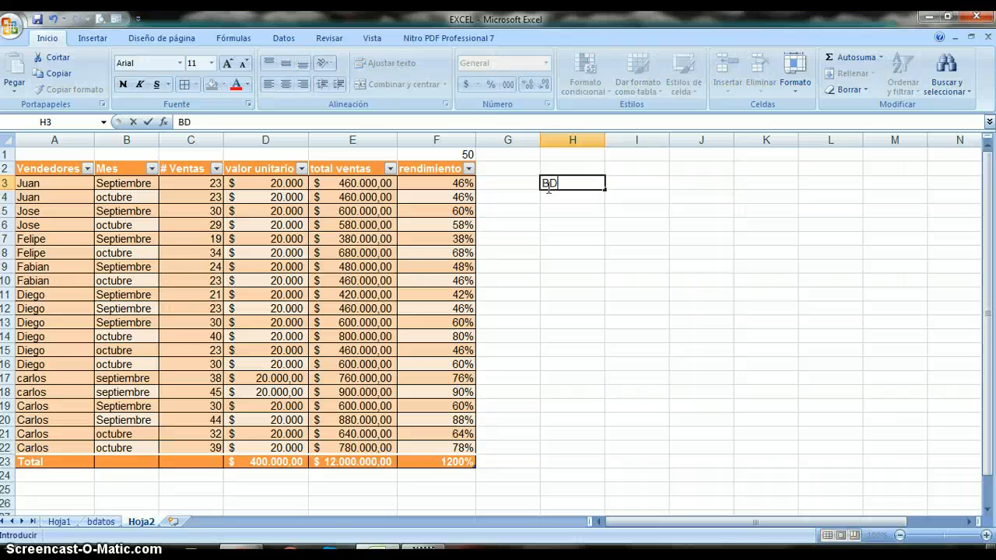
{"action": "type", "text": "DSUMA"}
{"action": "left_click", "coordinate": [585, 238]}
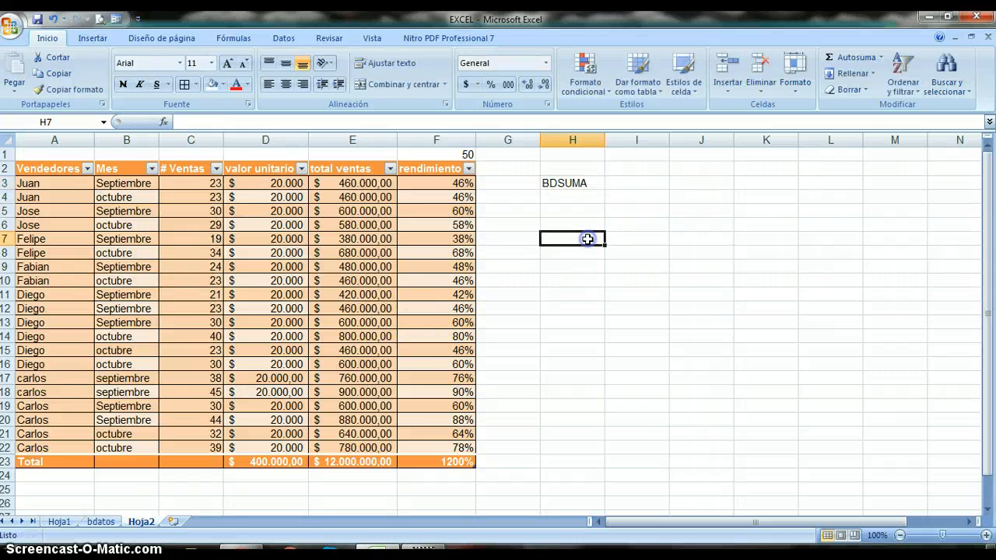
{"action": "left_click", "coordinate": [563, 243]}
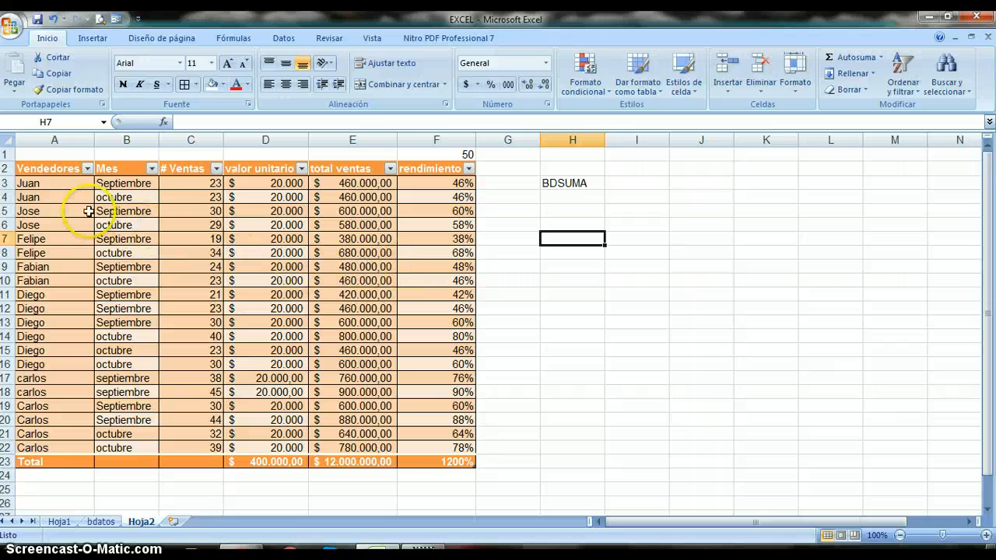
Step: Copy the Vendedores header from cell A2 into H4 below the BDSUMA label and autofit column H
{"action": "left_click", "coordinate": [51, 169]}
{"action": "key", "text": "ctrl+c"}
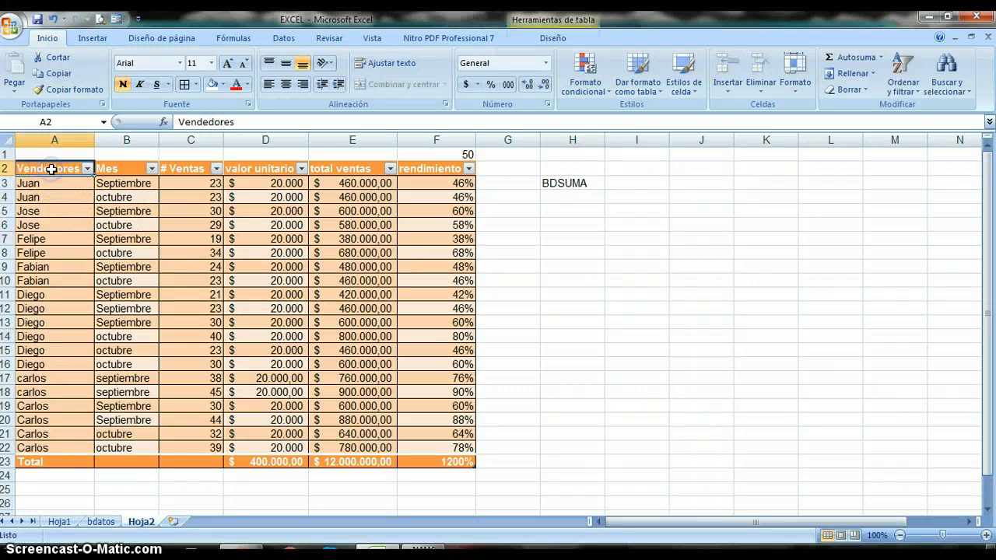
{"action": "left_click", "coordinate": [571, 198]}
{"action": "key", "text": "ctrl+v"}
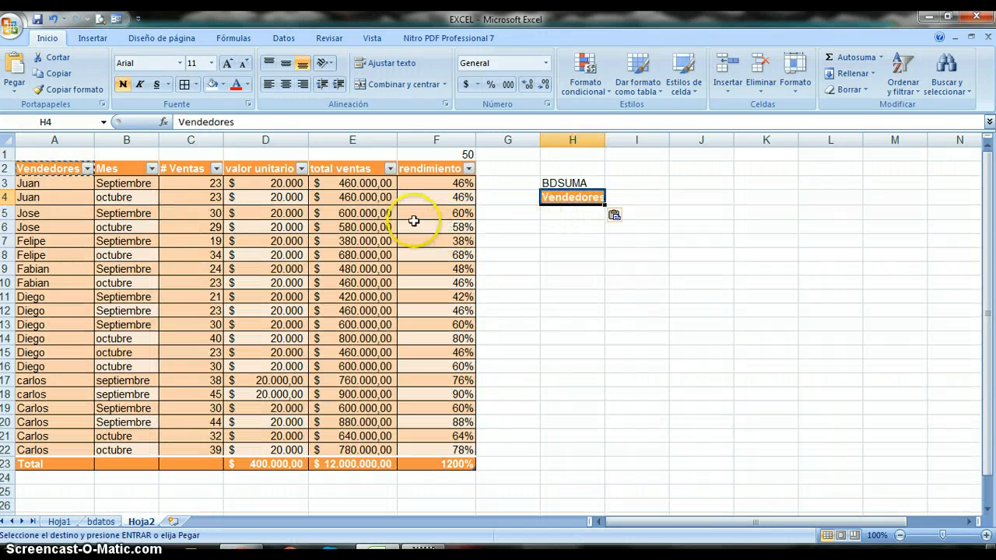
{"action": "double_click", "coordinate": [606, 140]}
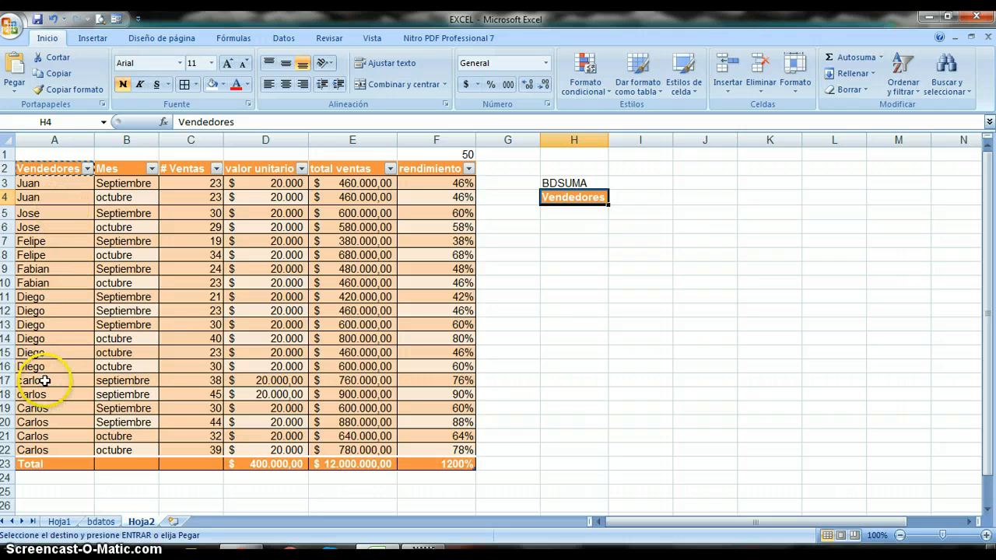
Step: Enter the vendor name from cell A17 in capitals in H5 as the criterion under the copied Vendedores header
{"action": "left_click", "coordinate": [39, 381]}
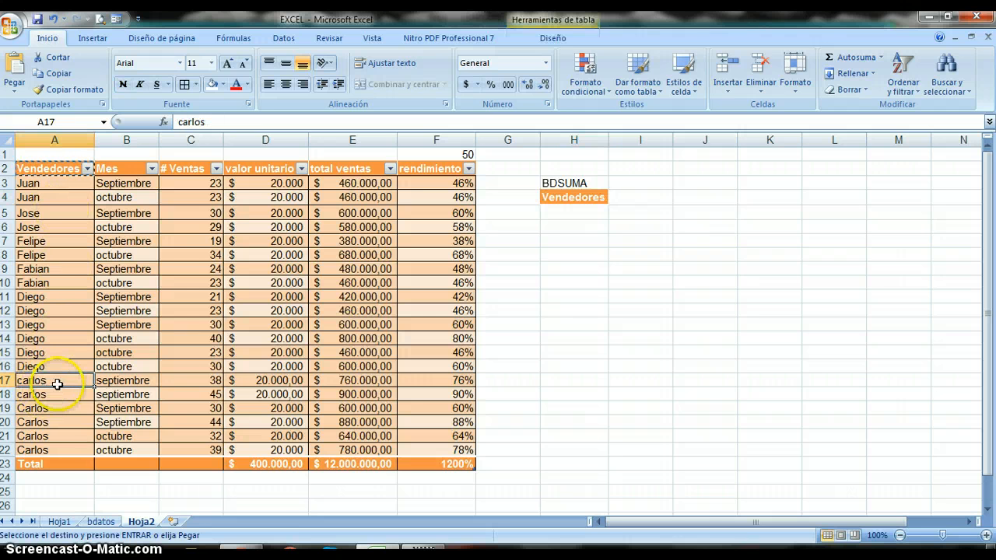
{"action": "left_click", "coordinate": [572, 211]}
{"action": "type", "text": "CARLOS"}
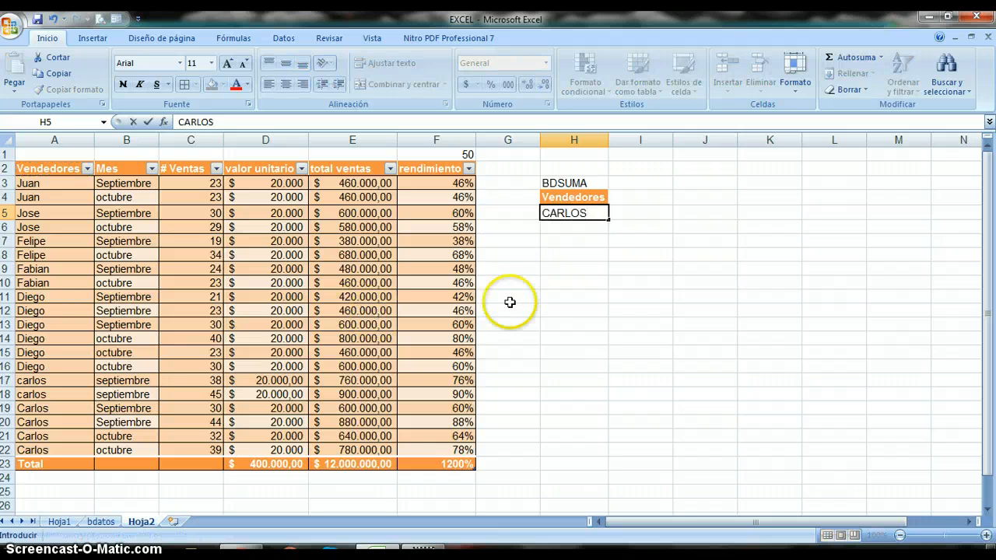
{"action": "left_click", "coordinate": [574, 296]}
Step: Start a BDSUMA formula in cell I5 beside the vendor criterion
{"action": "left_click", "coordinate": [614, 213]}
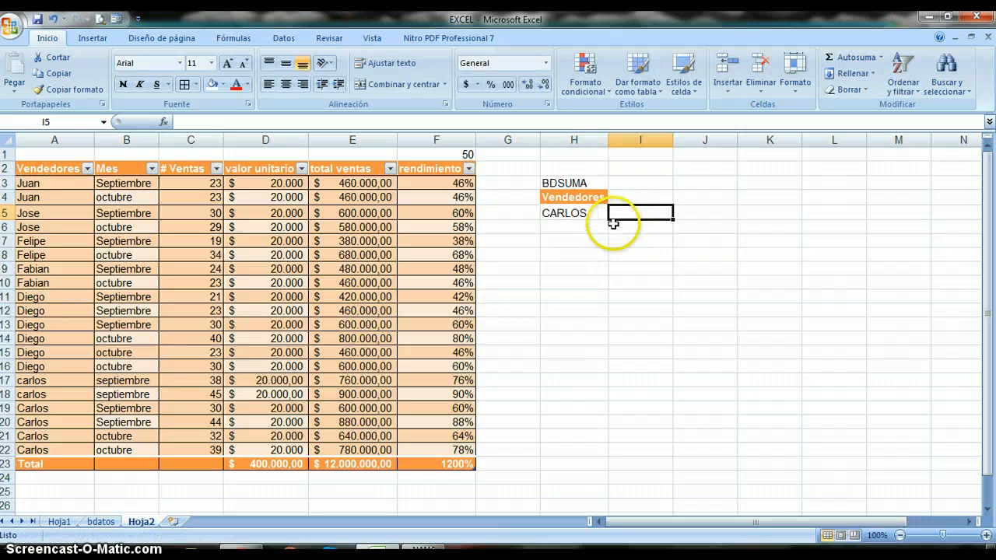
{"action": "type", "text": "="}
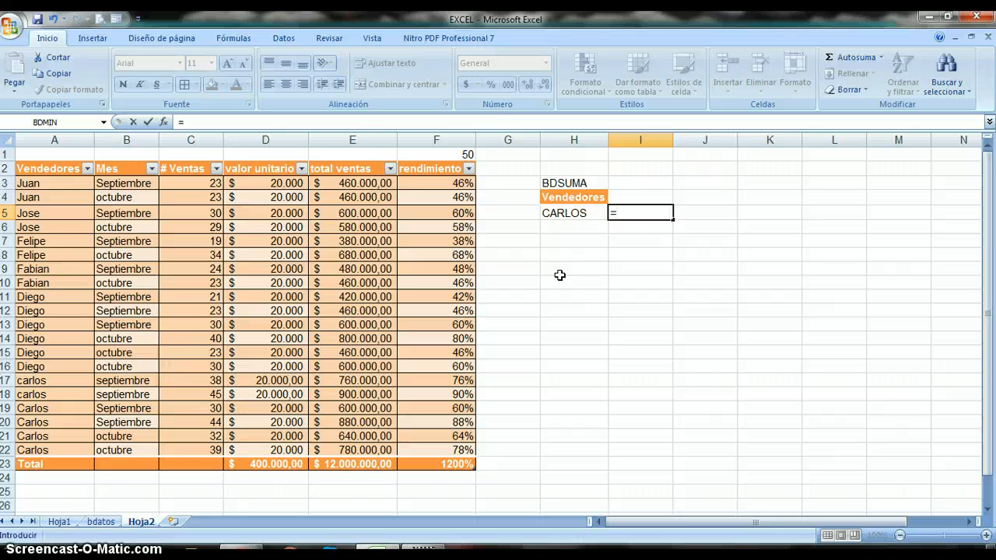
{"action": "type", "text": "BDSUMA("}
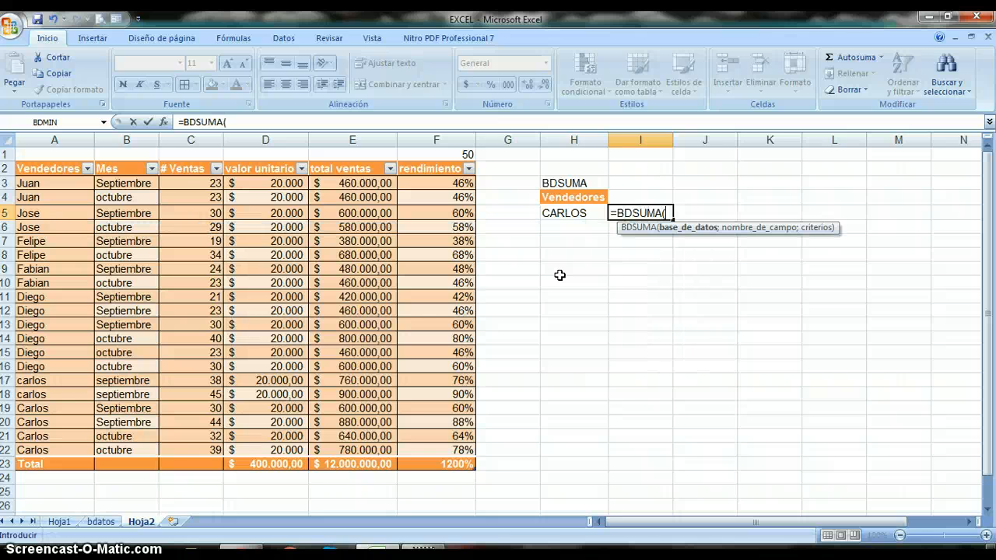
{"action": "left_click_drag", "start_coordinate": [59, 168], "coordinate": [458, 460]}
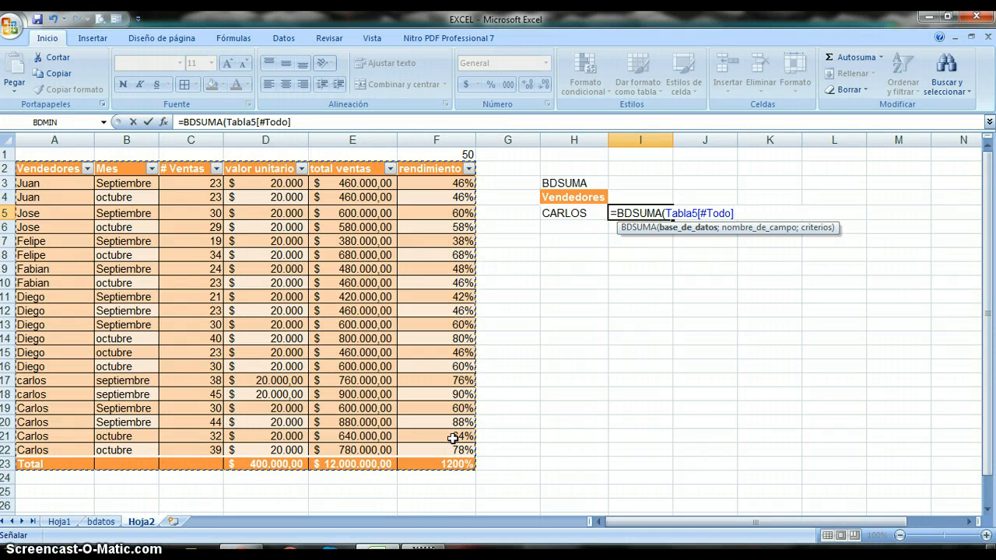
{"action": "key", "text": "shift"}
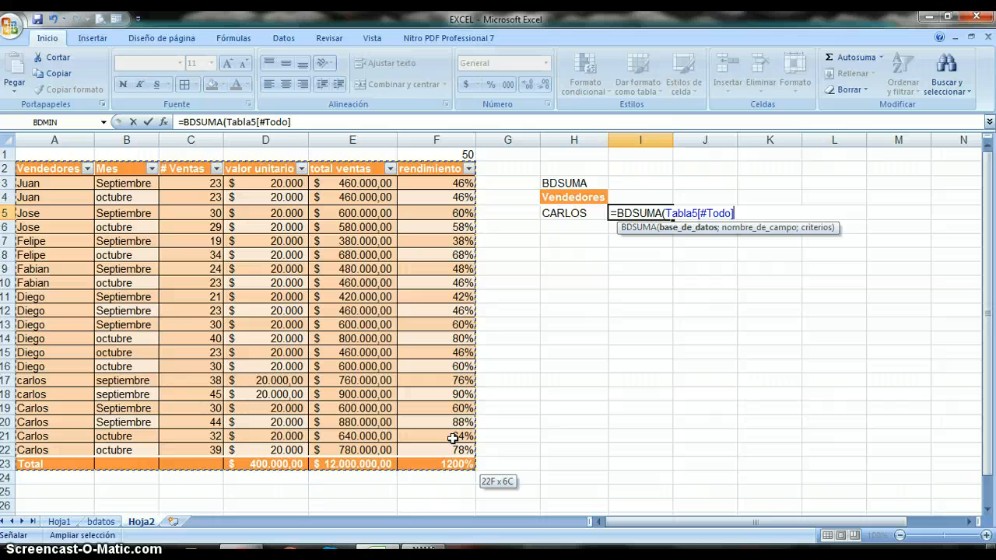
{"action": "type", "text": ";"}
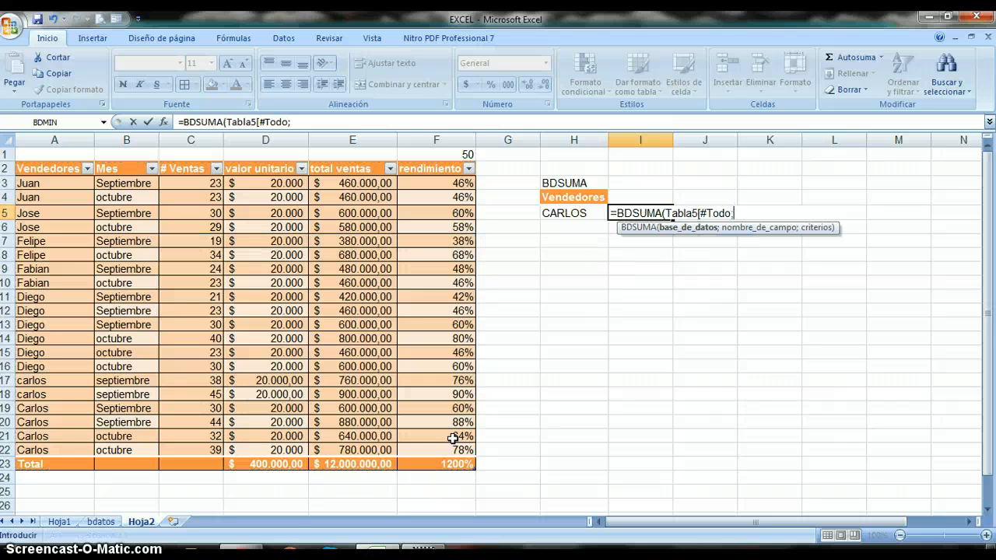
{"action": "key", "text": "BackSpace"}
{"action": "key", "text": "BackSpace"}
{"action": "key", "text": "BackSpace"}
{"action": "key", "text": "BackSpace"}
{"action": "key", "text": "BackSpace"}
{"action": "key", "text": "BackSpace"}
{"action": "key", "text": "BackSpace"}
{"action": "key", "text": "BackSpace"}
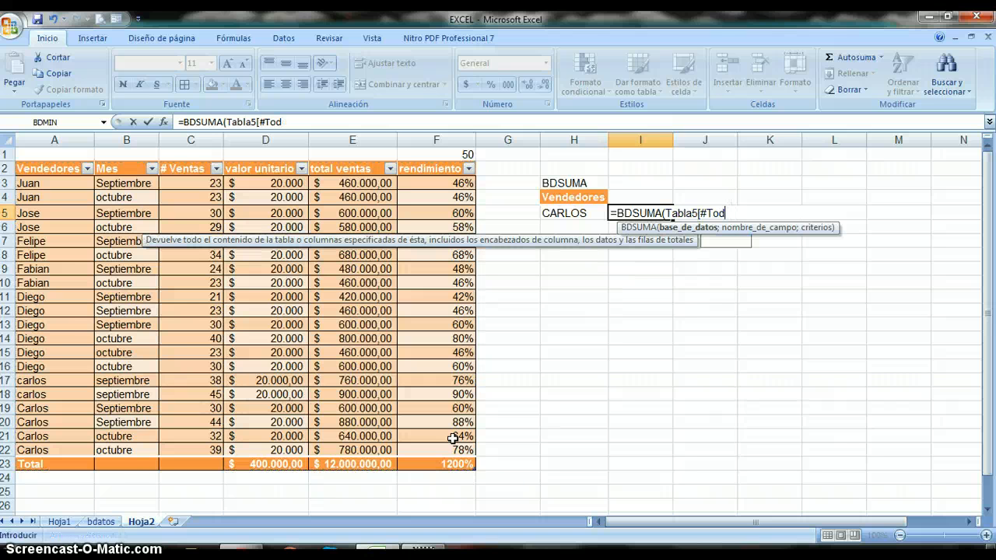
{"action": "key", "text": "BackSpace"}
{"action": "key", "text": "BackSpace"}
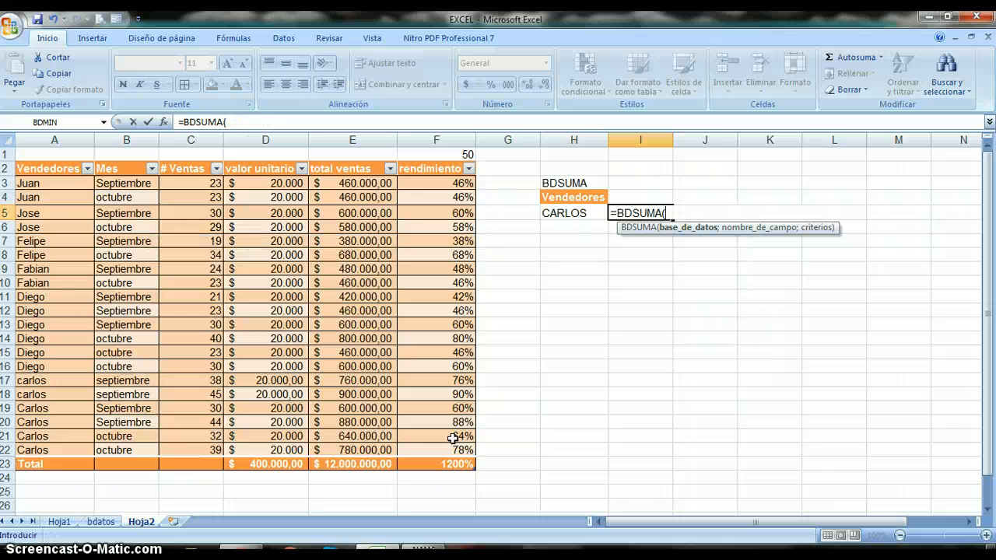
Step: Complete the BDSUMA formula with the table's headers and data rows without totals as database, the total ventas header as field, and H4:H5 as criteria
{"action": "left_click_drag", "start_coordinate": [60, 173], "coordinate": [450, 450]}
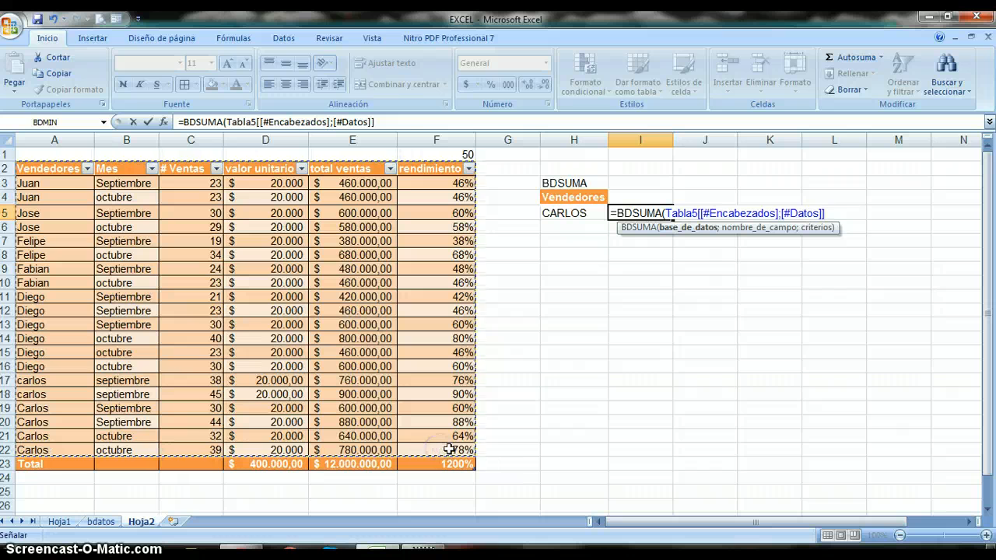
{"action": "type", "text": ";"}
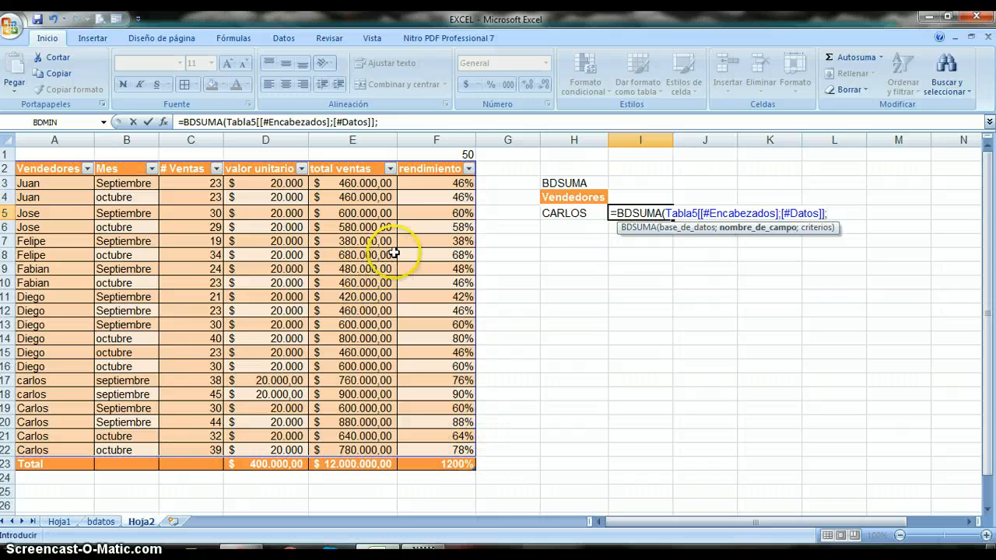
{"action": "left_click", "coordinate": [348, 170]}
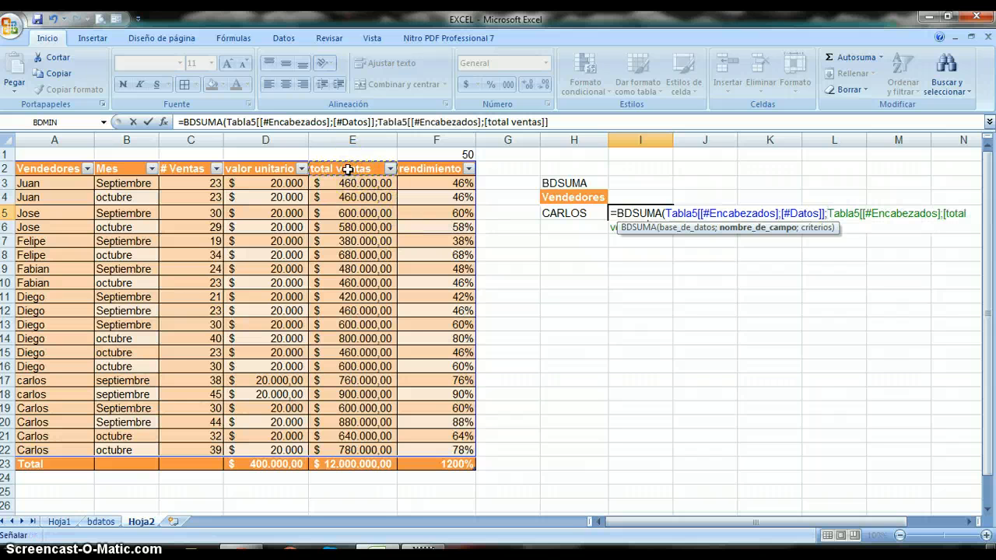
{"action": "type", "text": ";"}
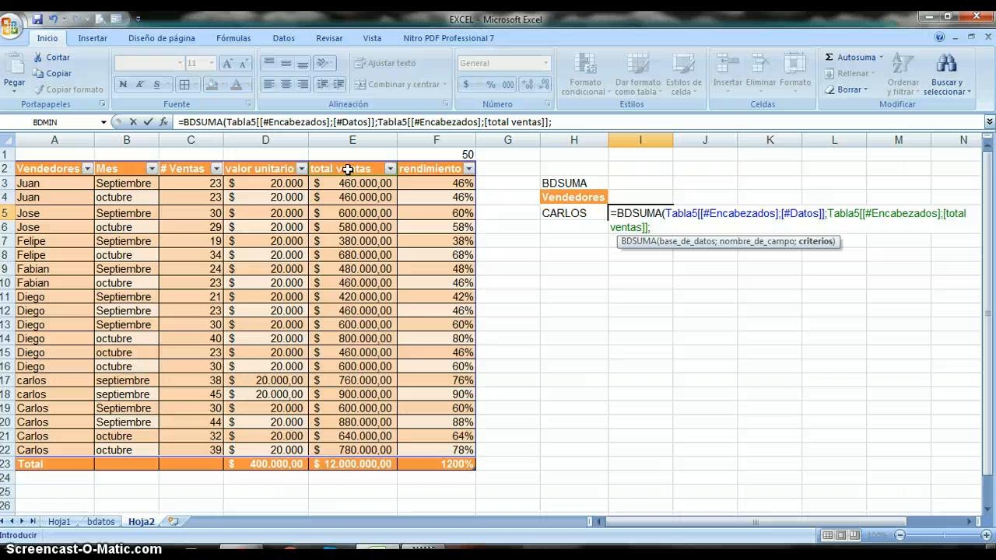
{"action": "left_click", "coordinate": [571, 198]}
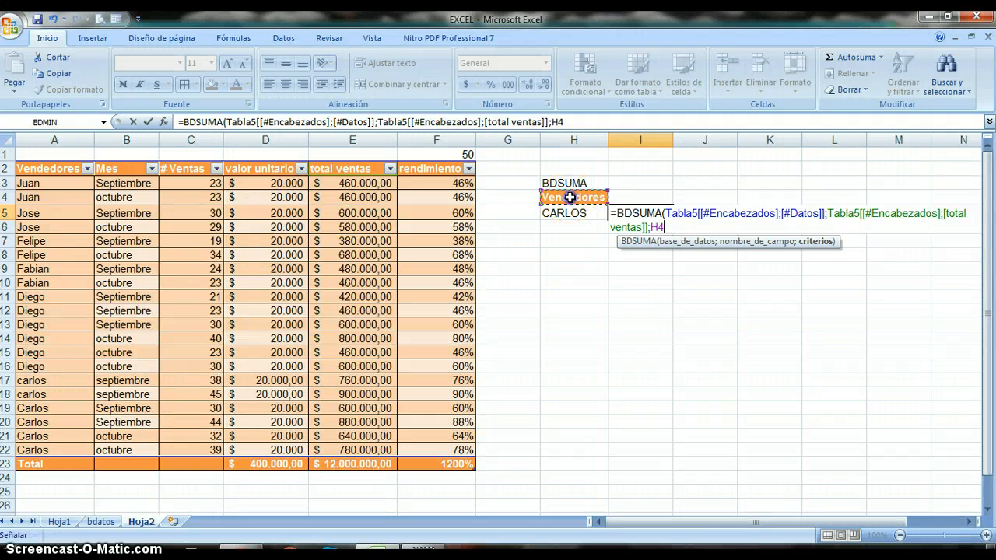
{"action": "left_click_drag", "start_coordinate": [570, 200], "coordinate": [574, 213]}
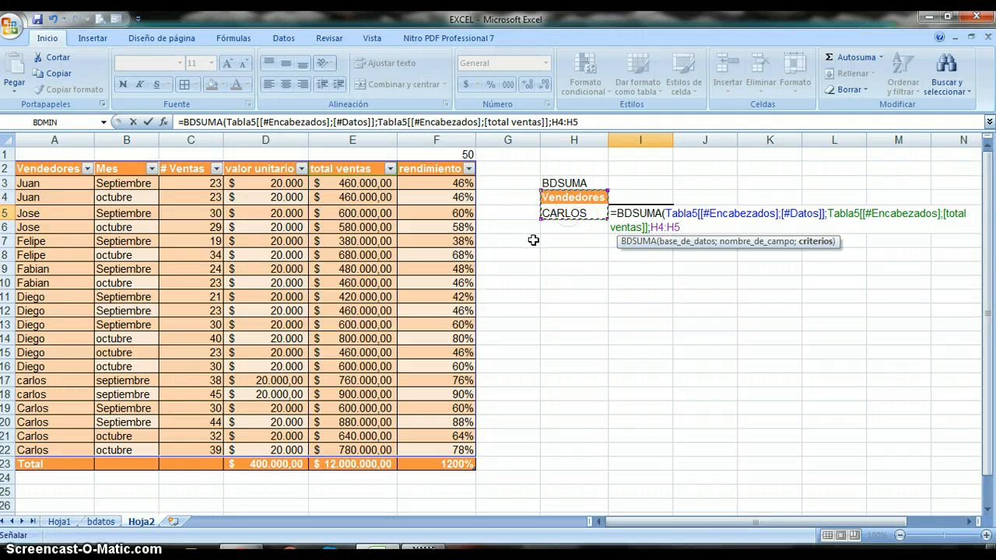
{"action": "type", "text": ")"}
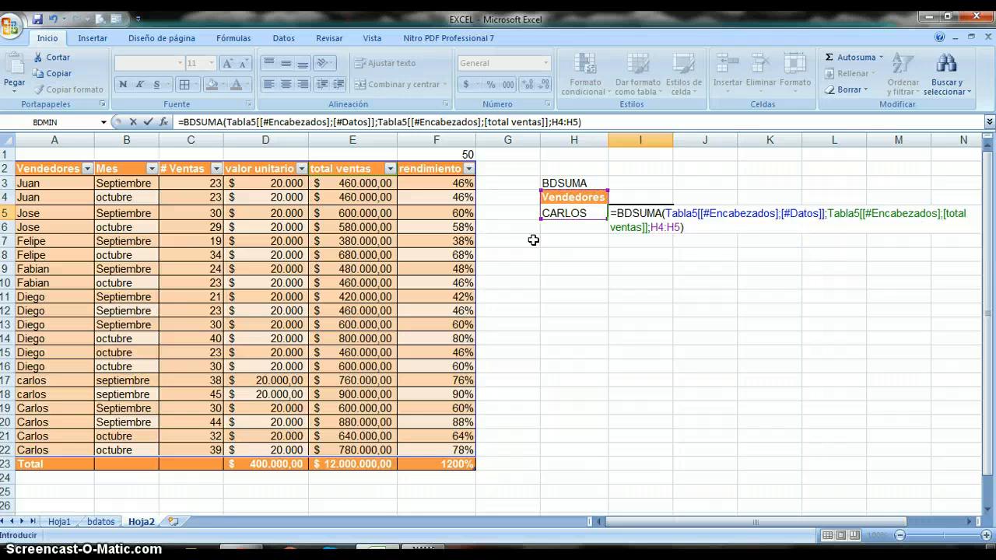
{"action": "key", "text": "Return"}
Step: Format the BDSUMA result in cell I5 as Contabilidad currency
{"action": "left_click", "coordinate": [651, 217]}
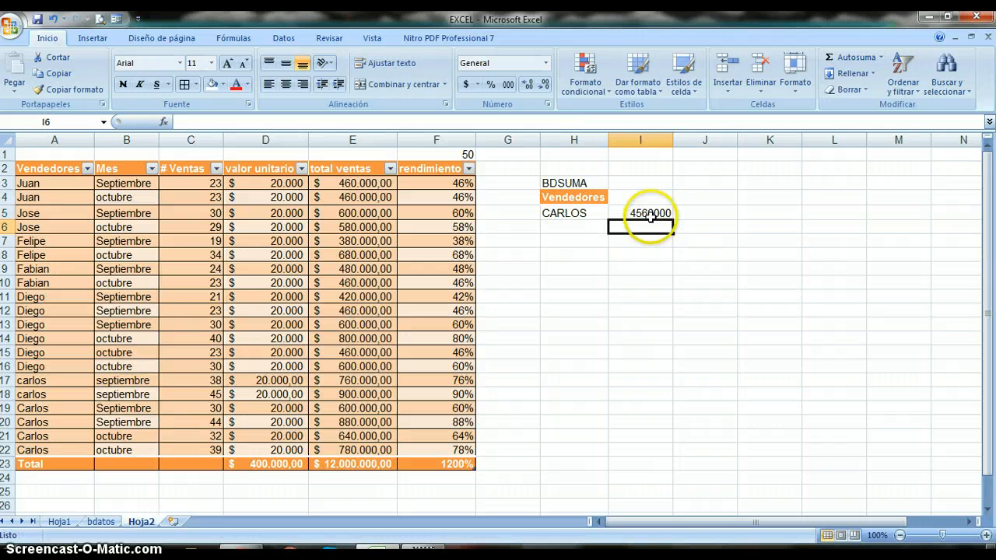
{"action": "left_click", "coordinate": [467, 84]}
{"action": "left_click", "coordinate": [705, 266]}
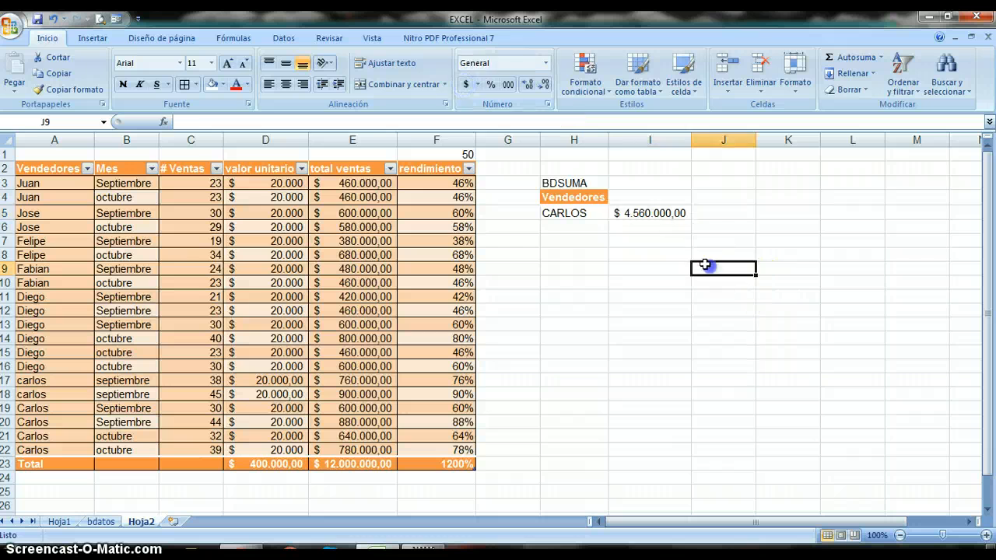
{"action": "left_click", "coordinate": [664, 218]}
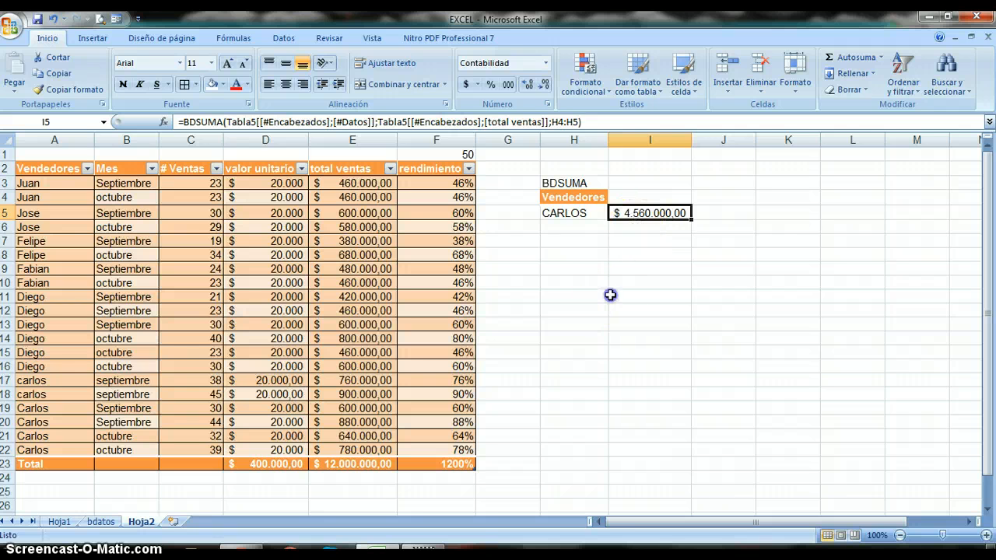
Step: Enter the label BDCONTAR in cell H8 below the BDSUMA block
{"action": "left_click", "coordinate": [560, 240]}
{"action": "left_click", "coordinate": [563, 254]}
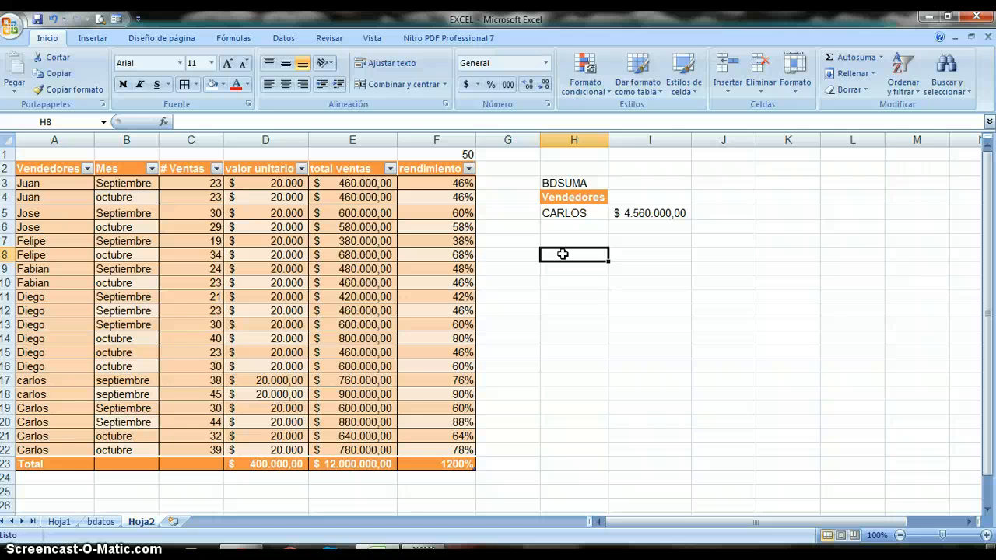
{"action": "type", "text": "BDCONTAR"}
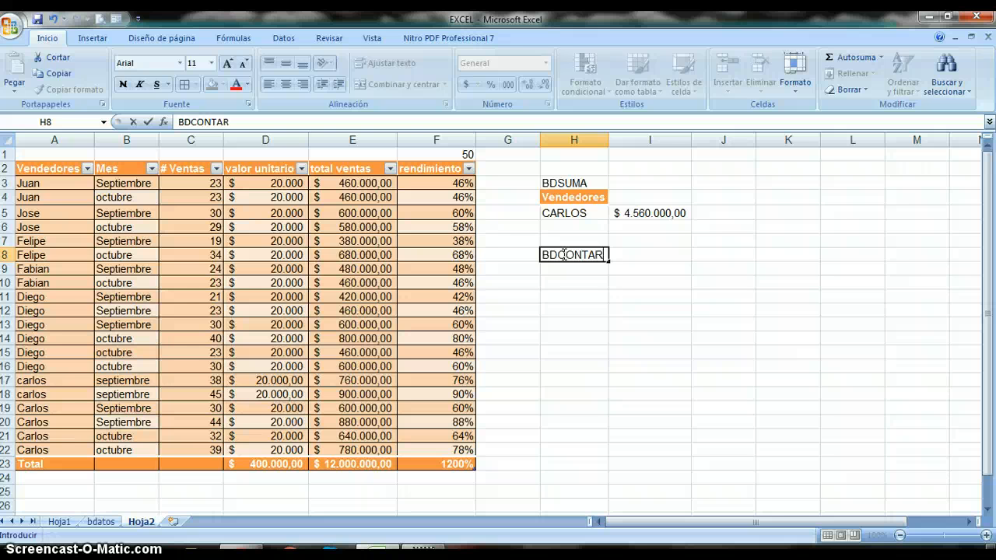
{"action": "key", "text": "Return"}
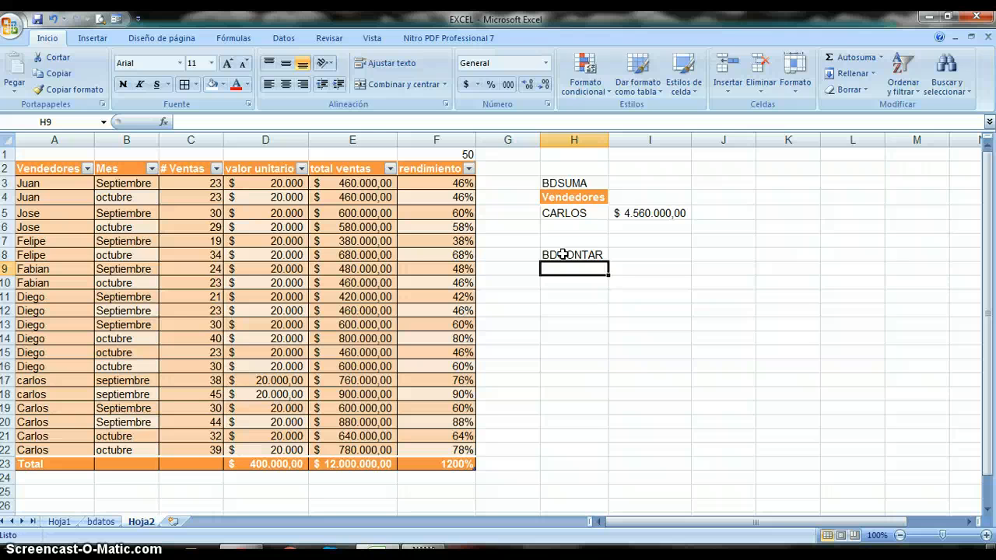
Step: Copy the Vendedores criteria block from H4:H5 into H9:H10 under the BDCONTAR label
{"action": "left_click_drag", "start_coordinate": [554, 198], "coordinate": [554, 212]}
{"action": "key", "text": "ctrl+c"}
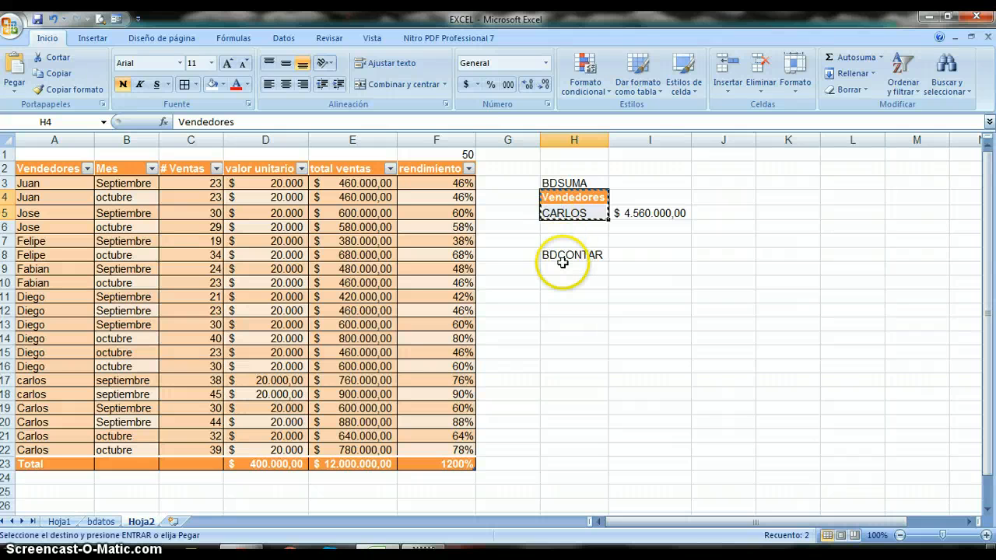
{"action": "left_click", "coordinate": [561, 269]}
{"action": "key", "text": "ctrl+v"}
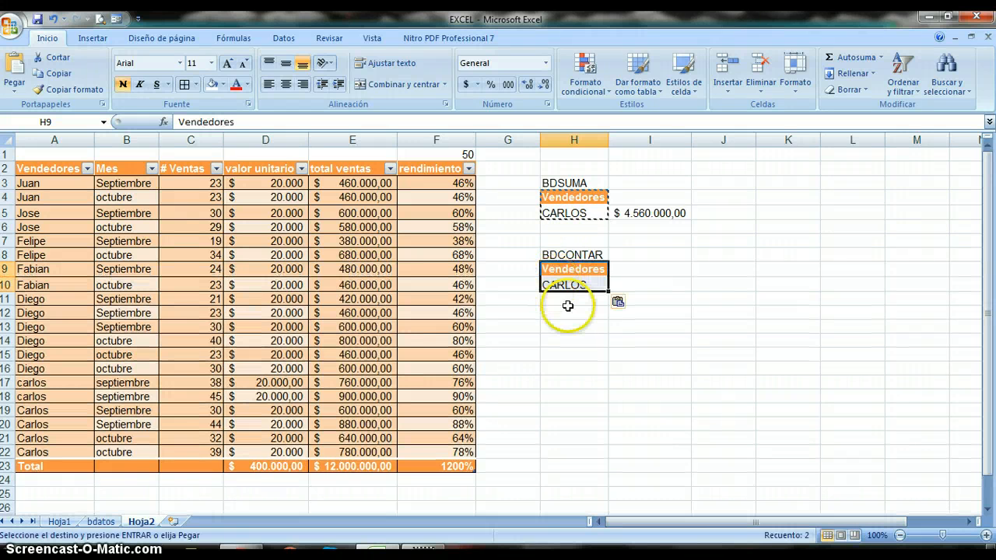
{"action": "left_click", "coordinate": [567, 311]}
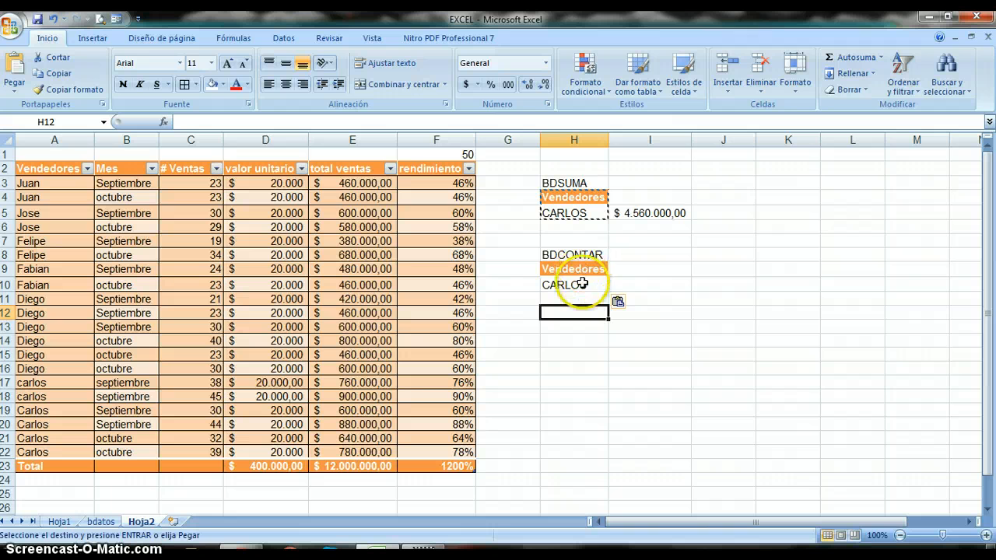
Step: Start a BDCONTAR formula in cell I10, using the table's headers and data rows without totals as the database
{"action": "left_click", "coordinate": [614, 285]}
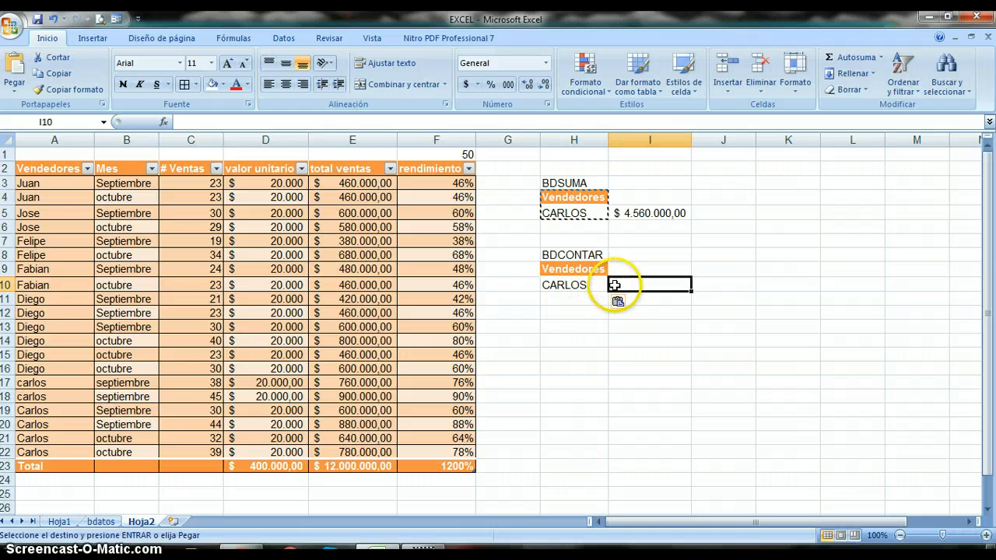
{"action": "key", "text": "Escape"}
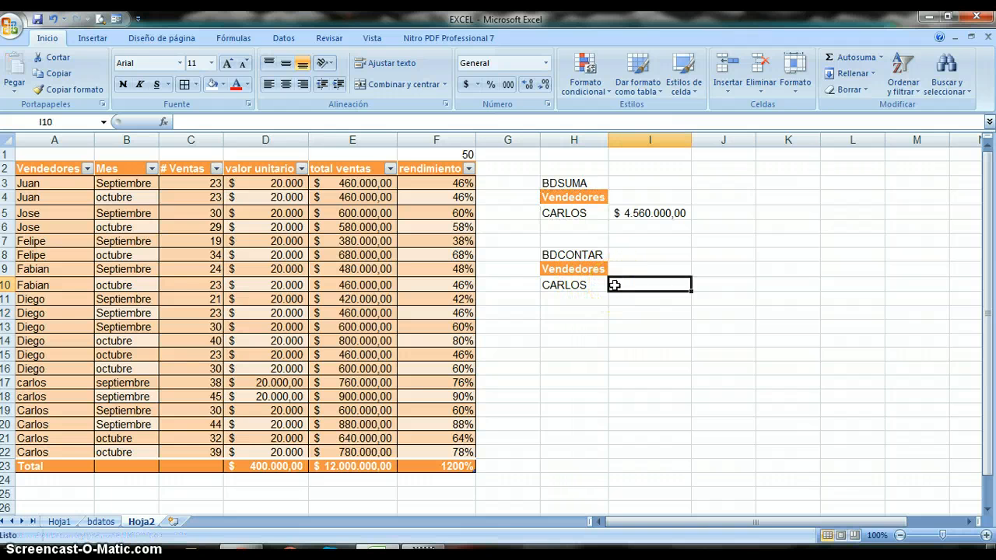
{"action": "type", "text": "="}
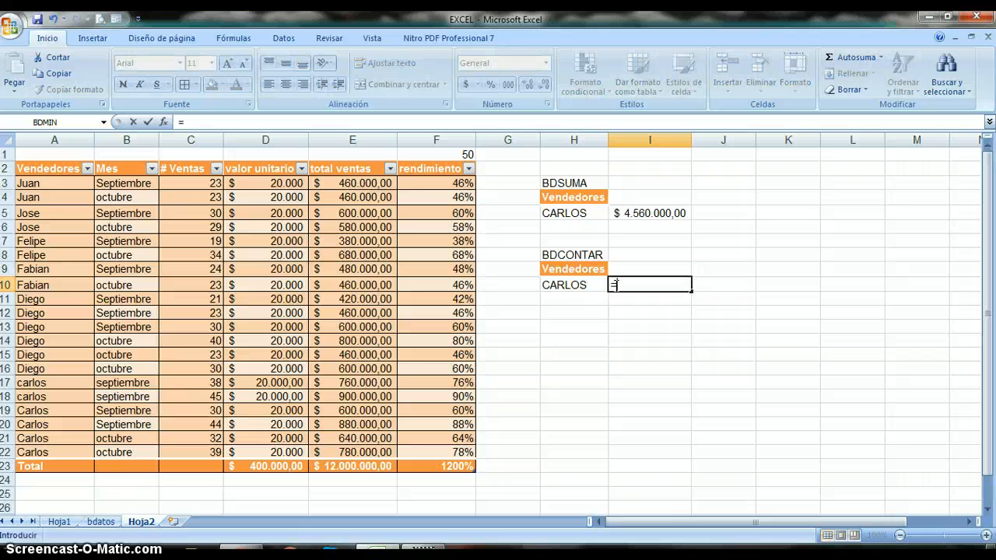
{"action": "type", "text": "BD"}
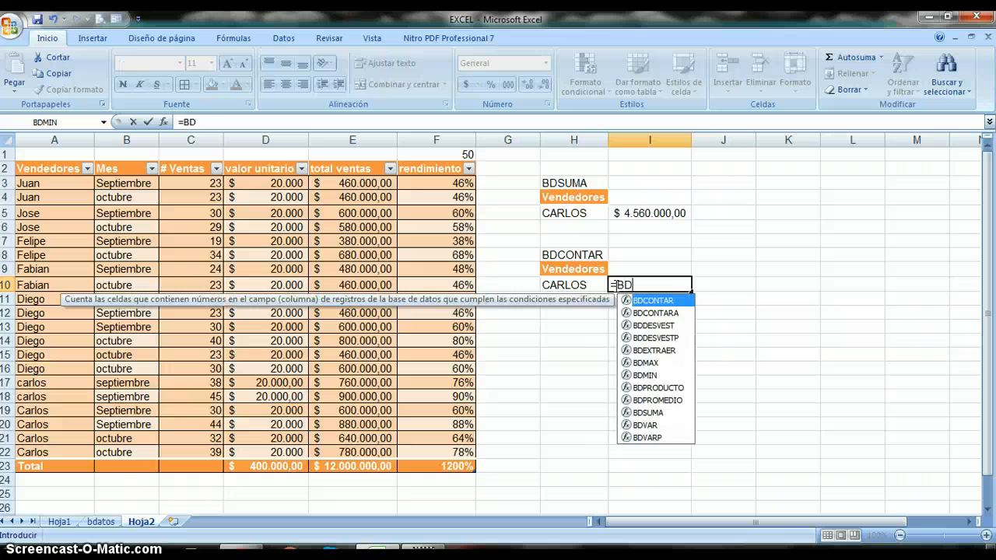
{"action": "type", "text": "CONTAR"}
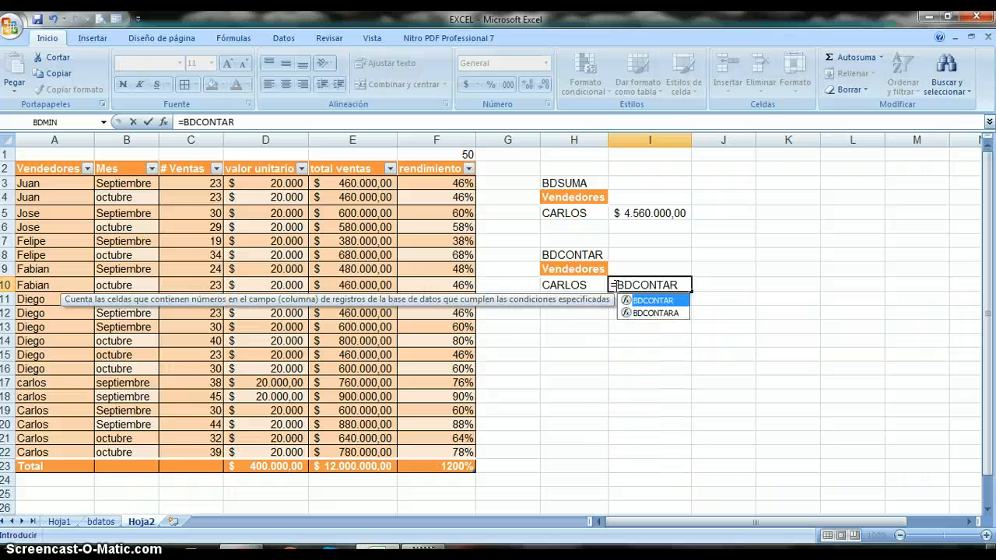
{"action": "type", "text": "("}
{"action": "left_click_drag", "start_coordinate": [49, 168], "coordinate": [441, 446]}
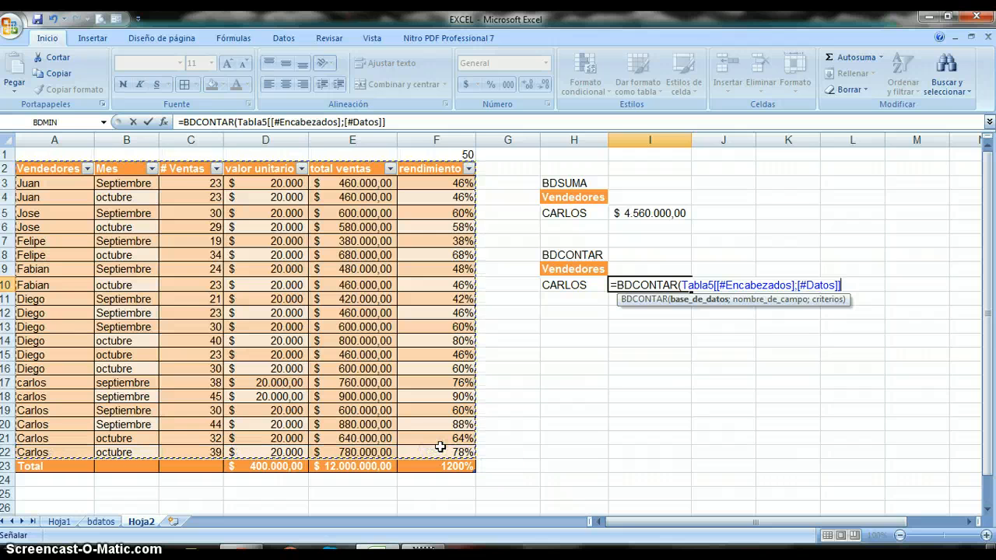
Step: Complete the BDCONTAR formula with the # Ventas header as field and H9:H10 as criteria, and check its result against A17:A22
{"action": "type", "text": ";"}
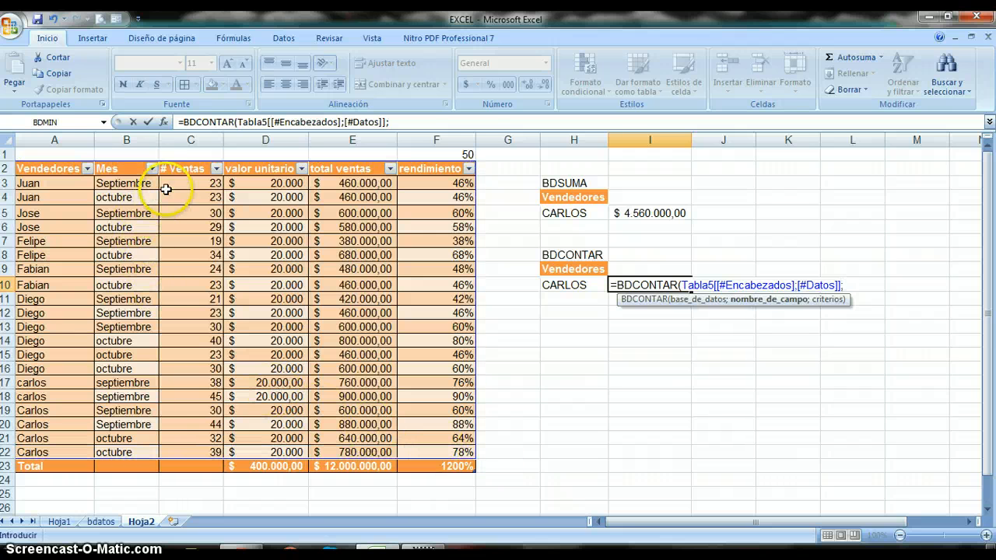
{"action": "left_click", "coordinate": [179, 169]}
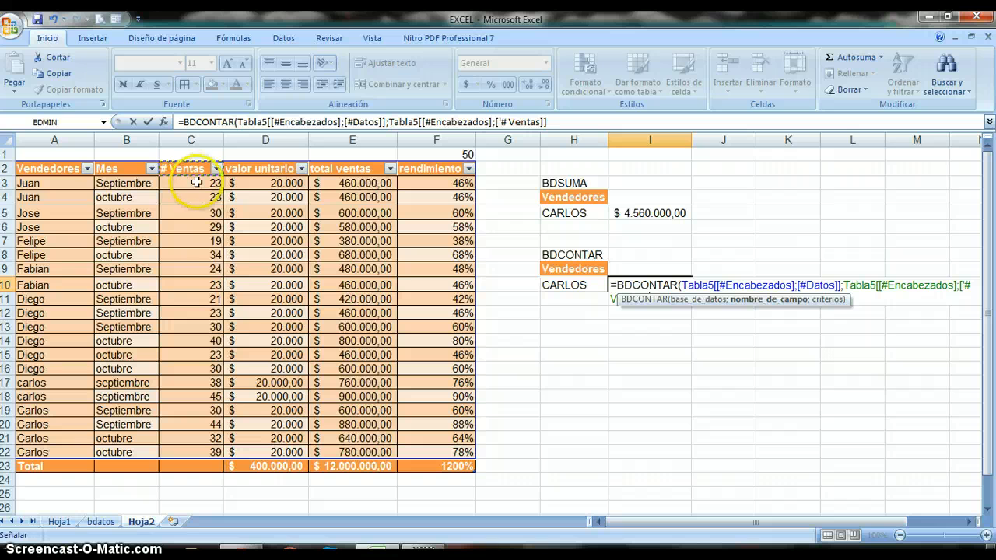
{"action": "type", "text": ";"}
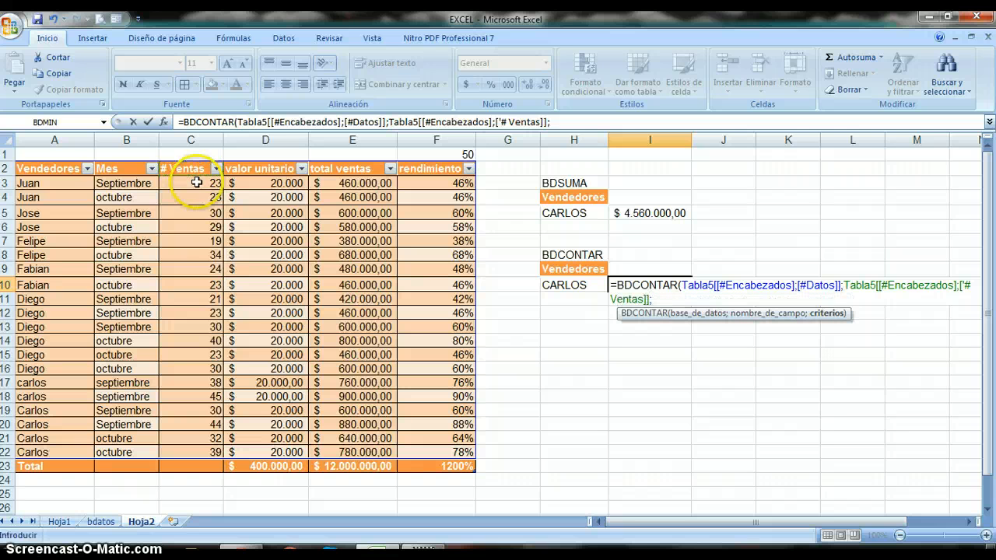
{"action": "left_click_drag", "start_coordinate": [554, 267], "coordinate": [554, 282]}
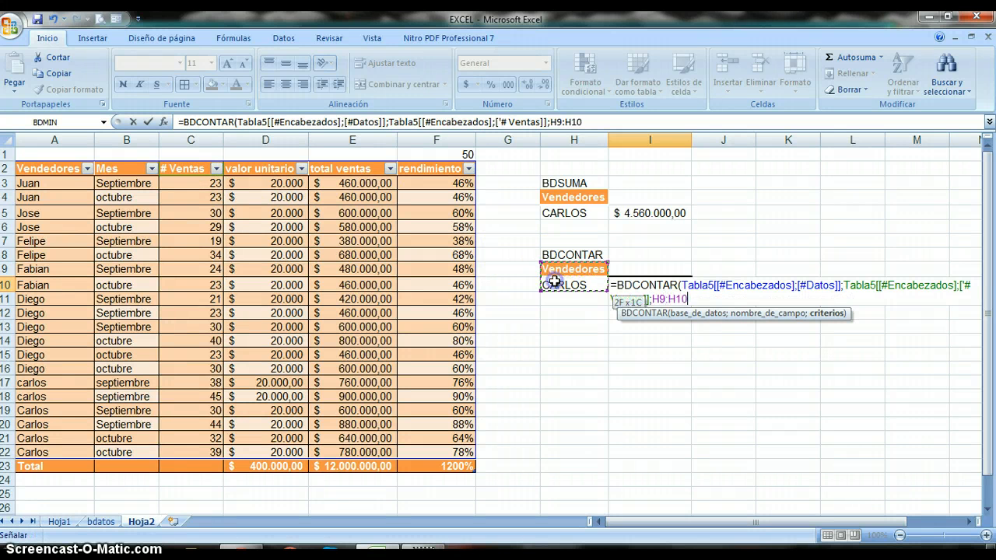
{"action": "type", "text": ")"}
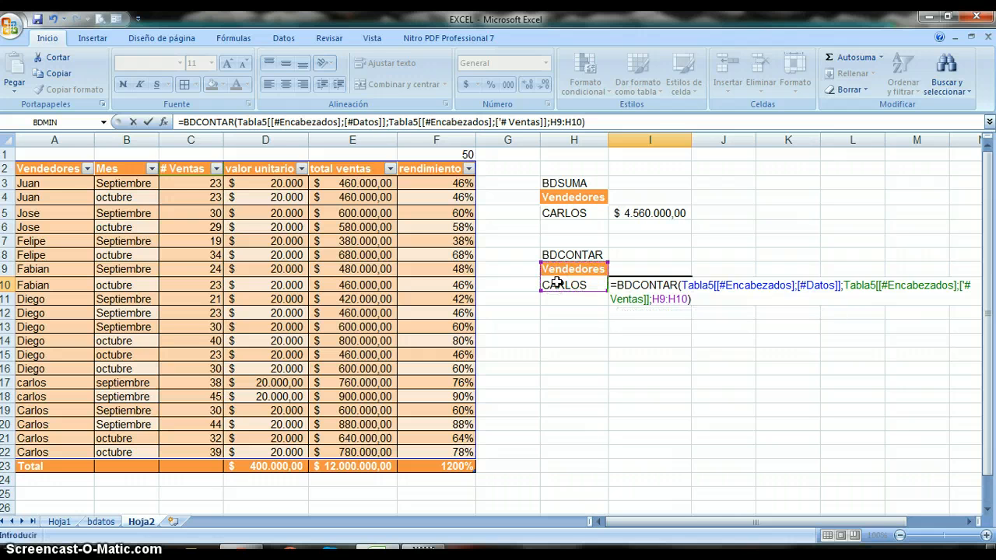
{"action": "key", "text": "Return"}
{"action": "left_click", "coordinate": [645, 285]}
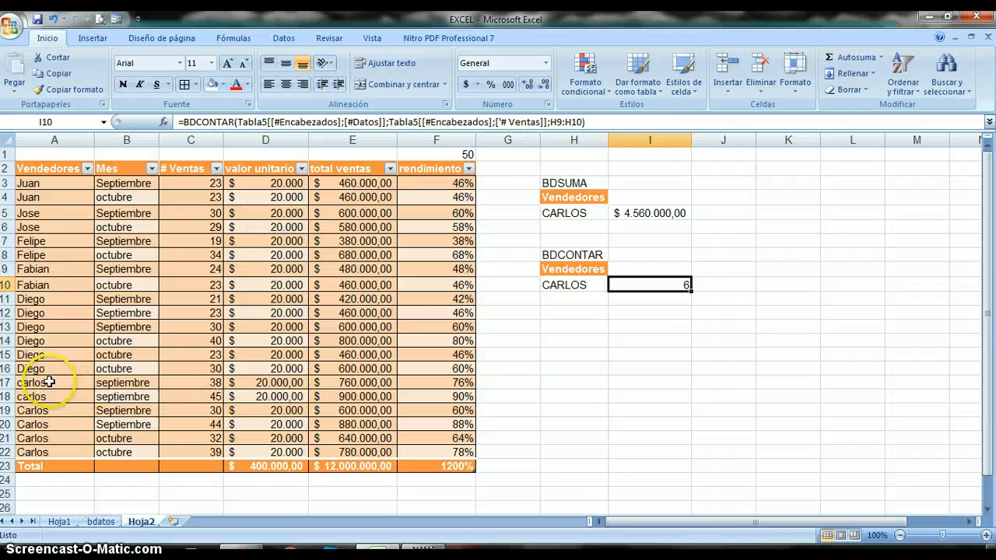
{"action": "left_click_drag", "start_coordinate": [39, 383], "coordinate": [39, 450]}
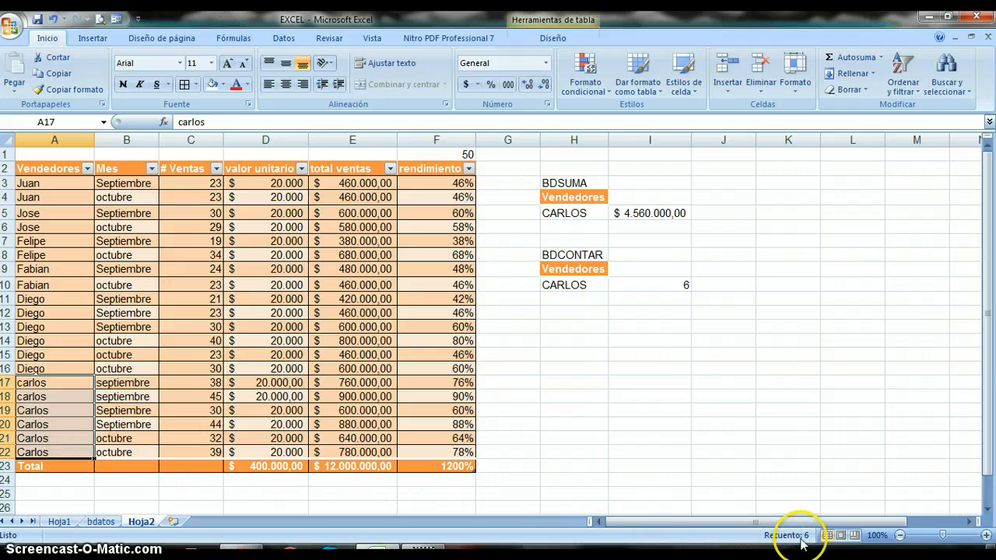
{"action": "left_click", "coordinate": [671, 287]}
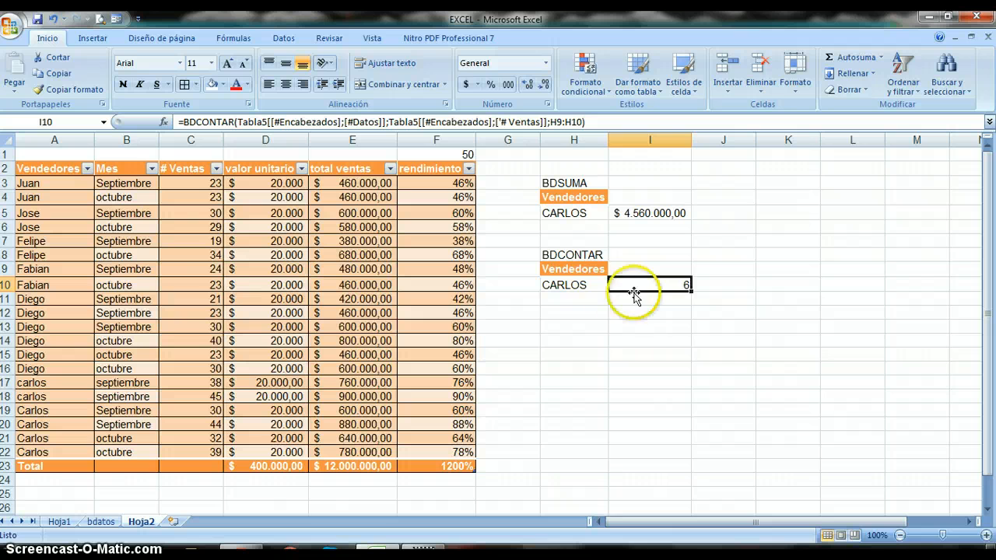
Step: Change the vendor criterion in H5 and H10 to the first vendor listed in the table
{"action": "left_click", "coordinate": [566, 213]}
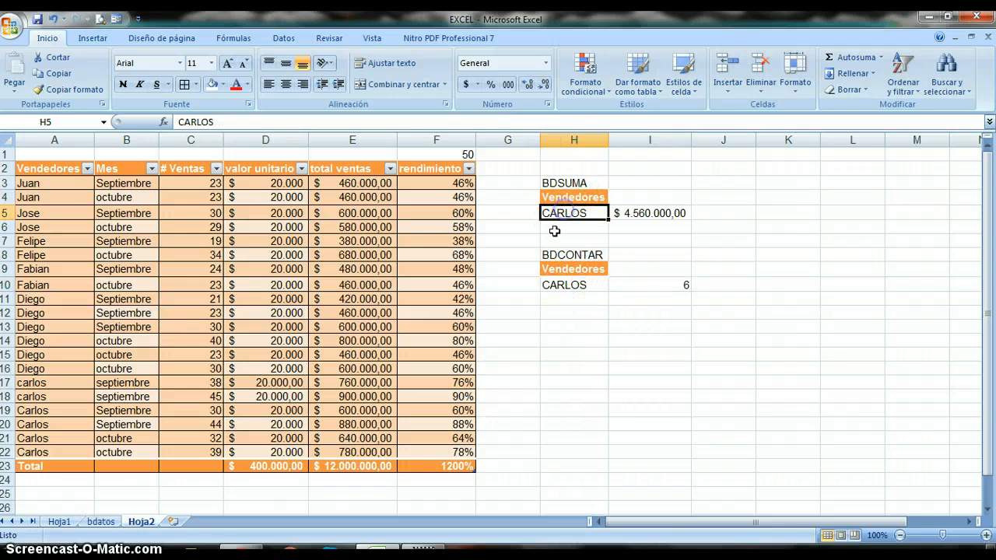
{"action": "type", "text": "JUAN"}
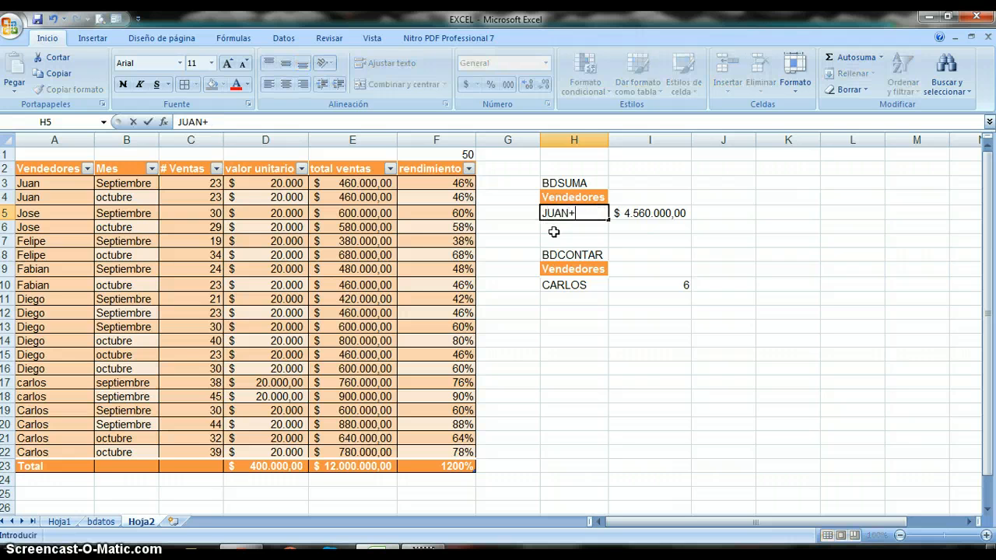
{"action": "key", "text": "Return"}
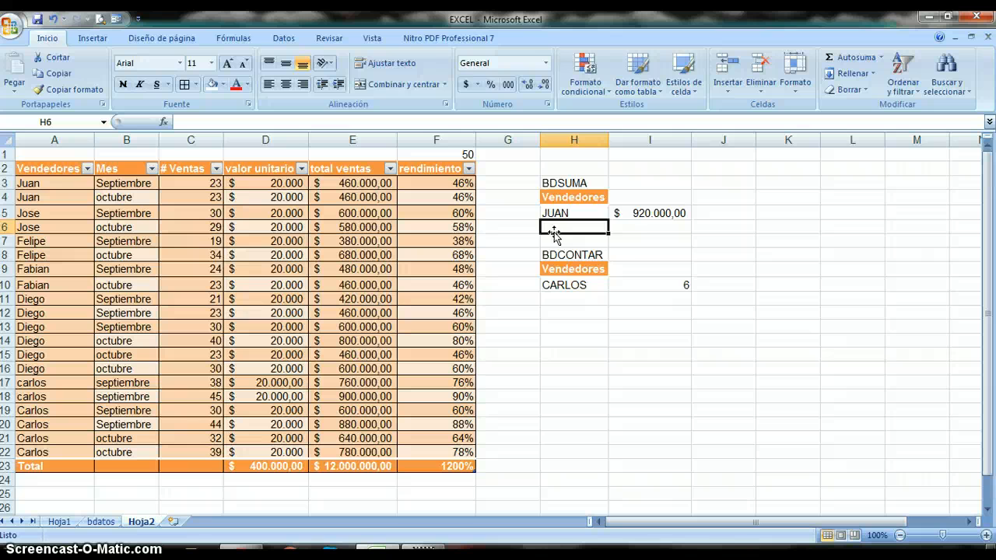
{"action": "left_click", "coordinate": [638, 213]}
{"action": "left_click", "coordinate": [575, 285]}
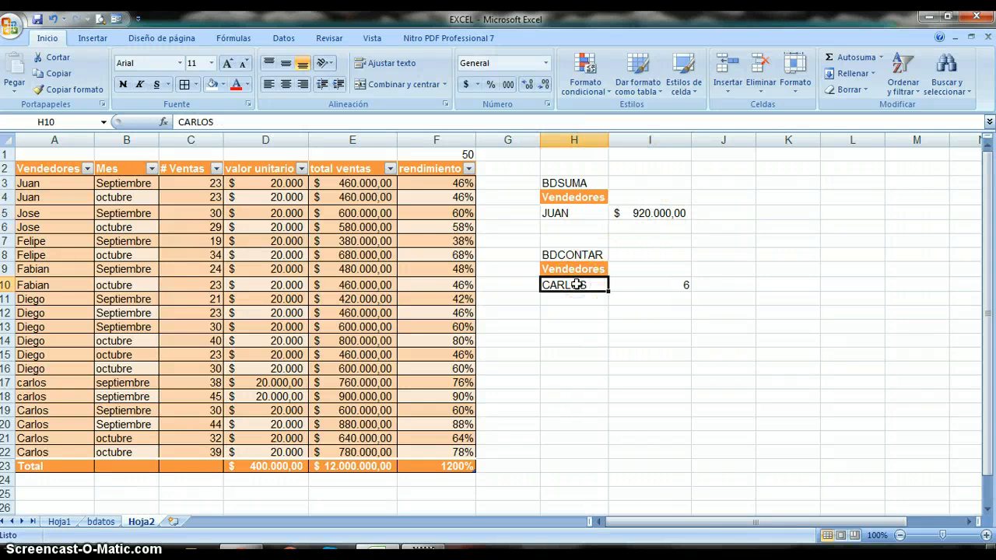
{"action": "type", "text": "JUAN"}
{"action": "key", "text": "Return"}
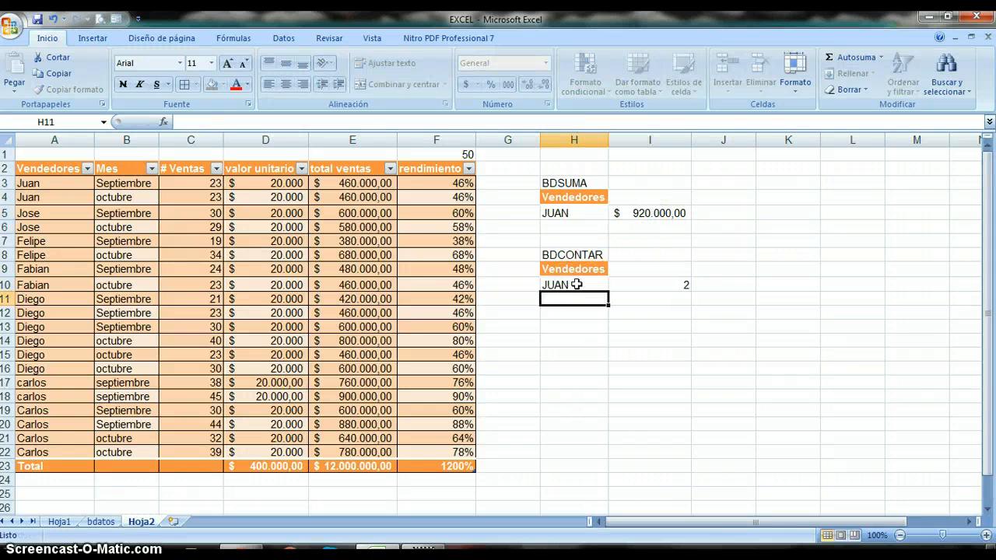
{"action": "left_click", "coordinate": [635, 213]}
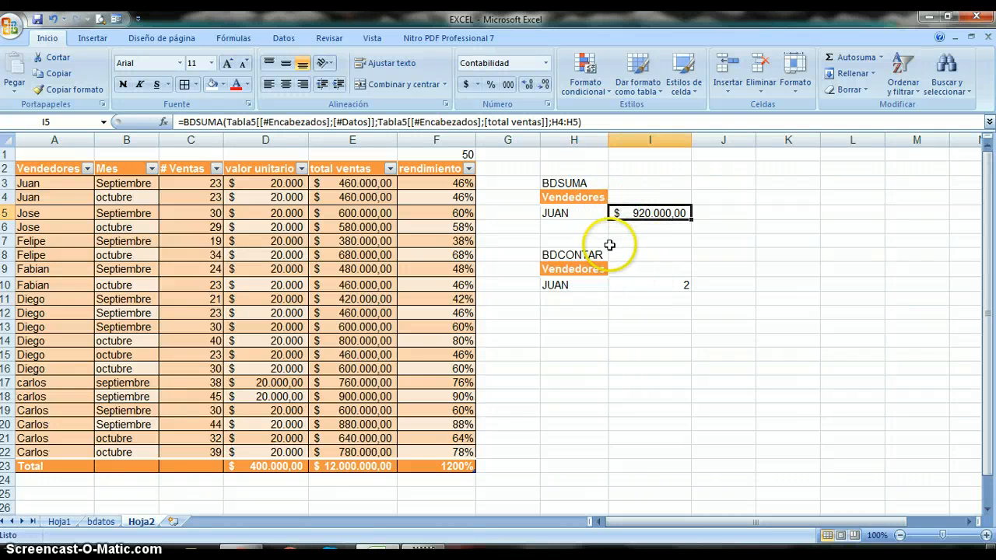
Step: Enter the label BDMAX in cell H13 and the label BDMIN in cell H18
{"action": "left_click", "coordinate": [571, 321]}
{"action": "type", "text": "BDMA"}
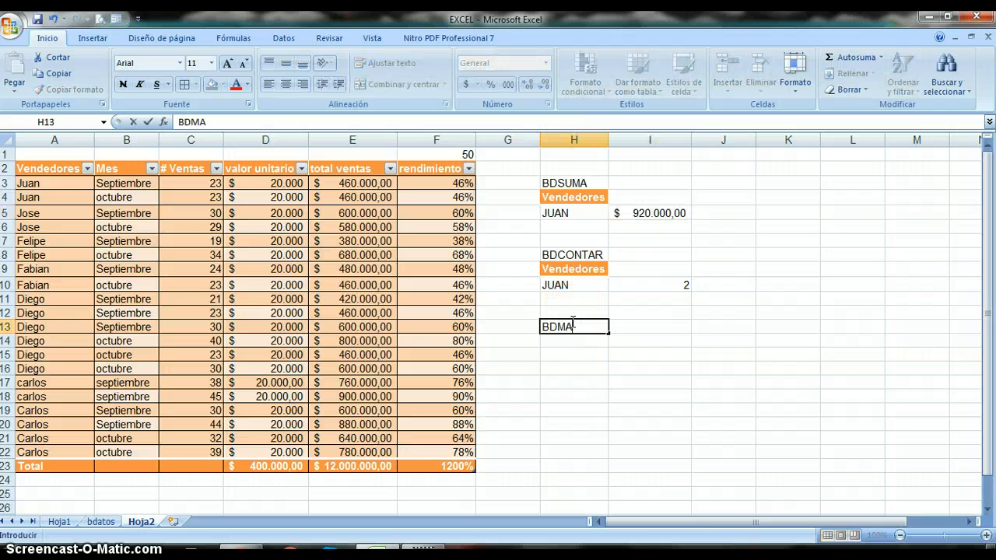
{"action": "type", "text": "X"}
{"action": "left_click", "coordinate": [582, 397]}
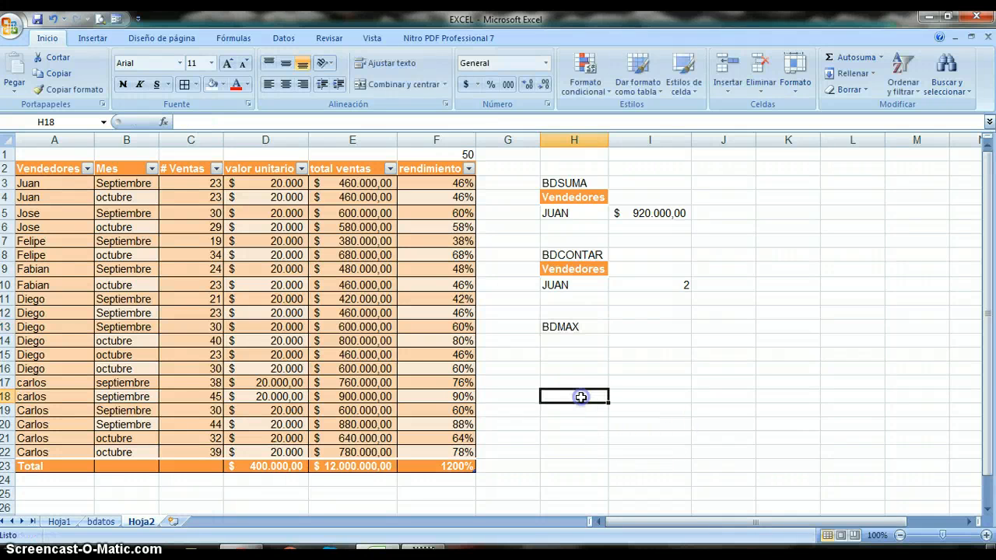
{"action": "type", "text": "B"}
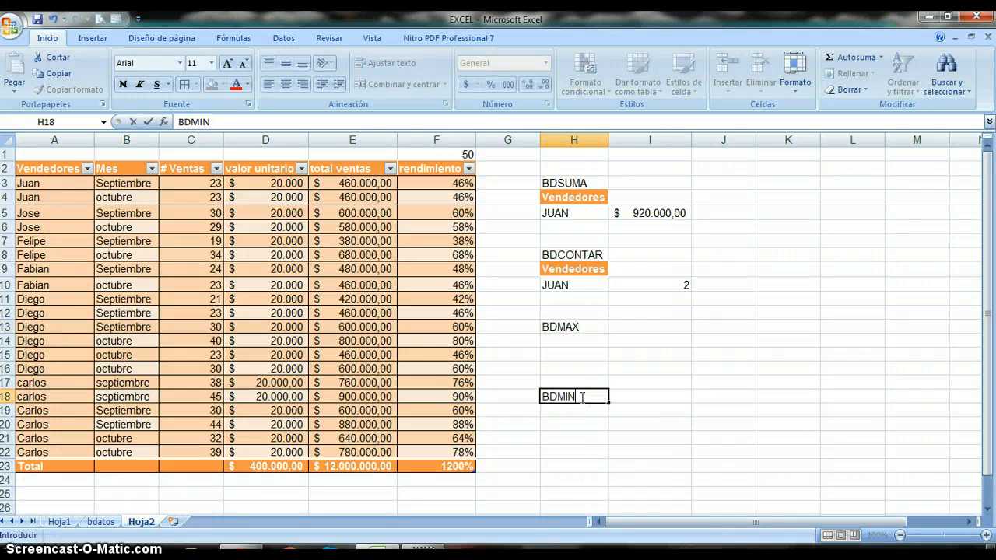
{"action": "type", "text": "DMIN"}
{"action": "left_click", "coordinate": [653, 382]}
{"action": "left_click", "coordinate": [626, 325]}
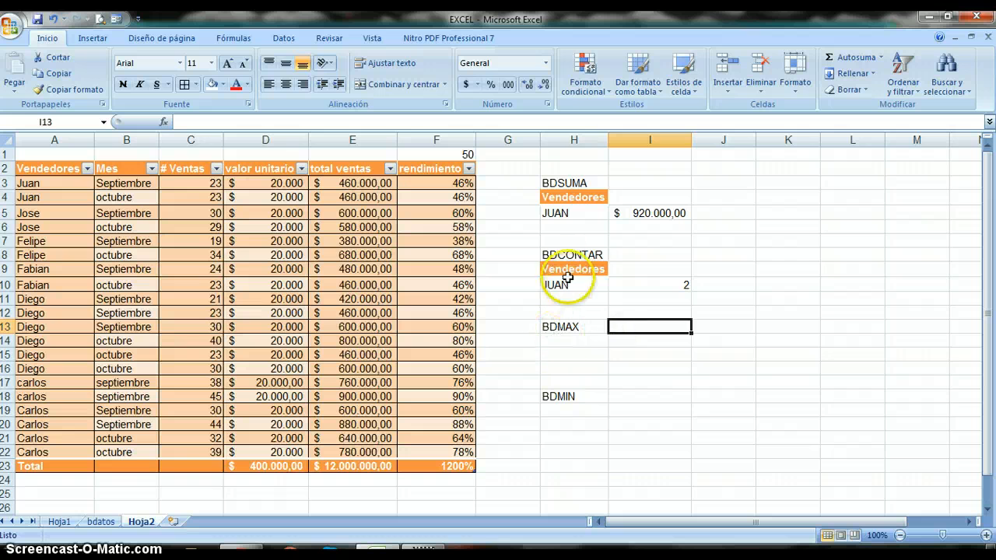
Step: Copy the Vendedores criteria block from H9:H10 under the BDMAX label in H14:H15 and under the BDMIN label in H19:H20
{"action": "left_click_drag", "start_coordinate": [568, 269], "coordinate": [567, 279]}
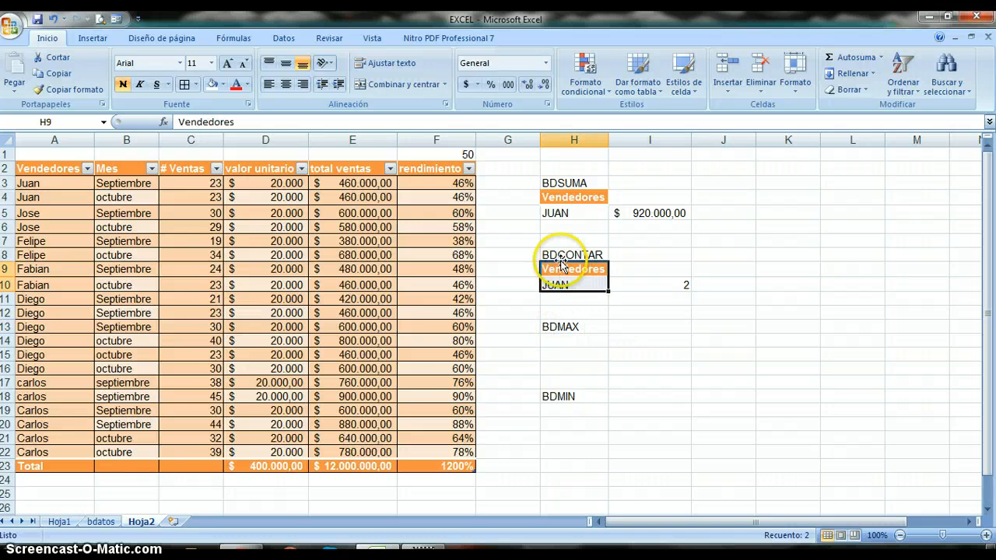
{"action": "key", "text": "ctrl+c"}
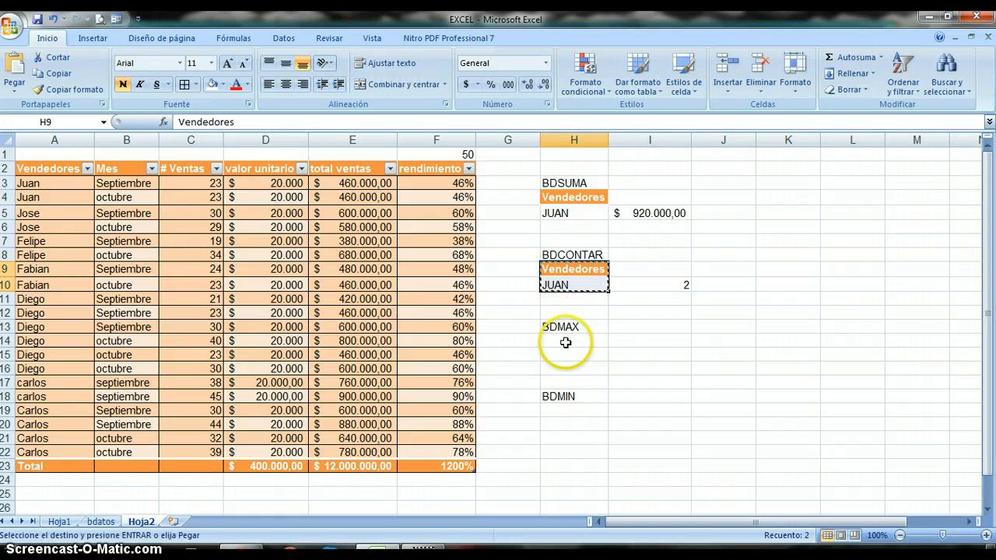
{"action": "left_click", "coordinate": [567, 340]}
{"action": "key", "text": "ctrl+v"}
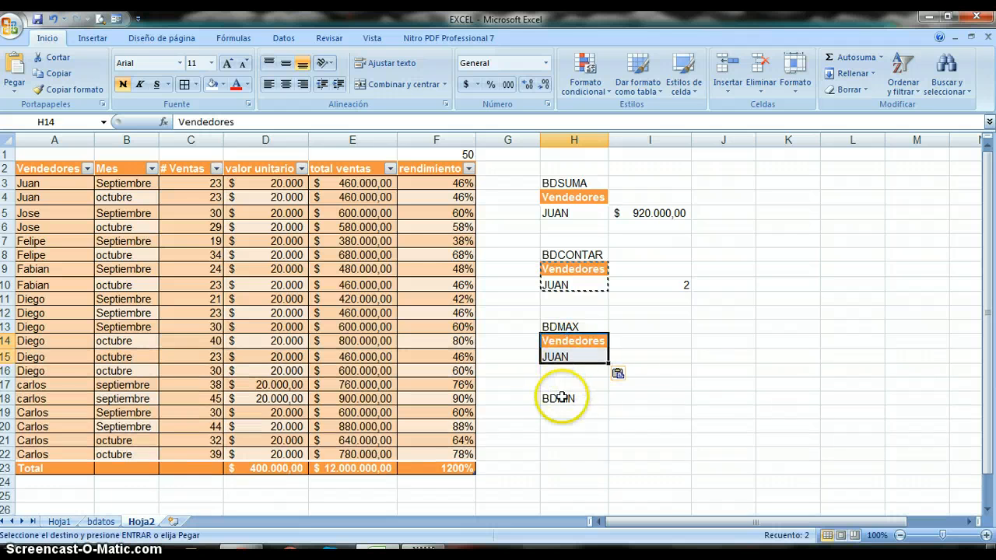
{"action": "left_click", "coordinate": [561, 408]}
{"action": "key", "text": "ctrl+v"}
{"action": "left_click", "coordinate": [634, 442]}
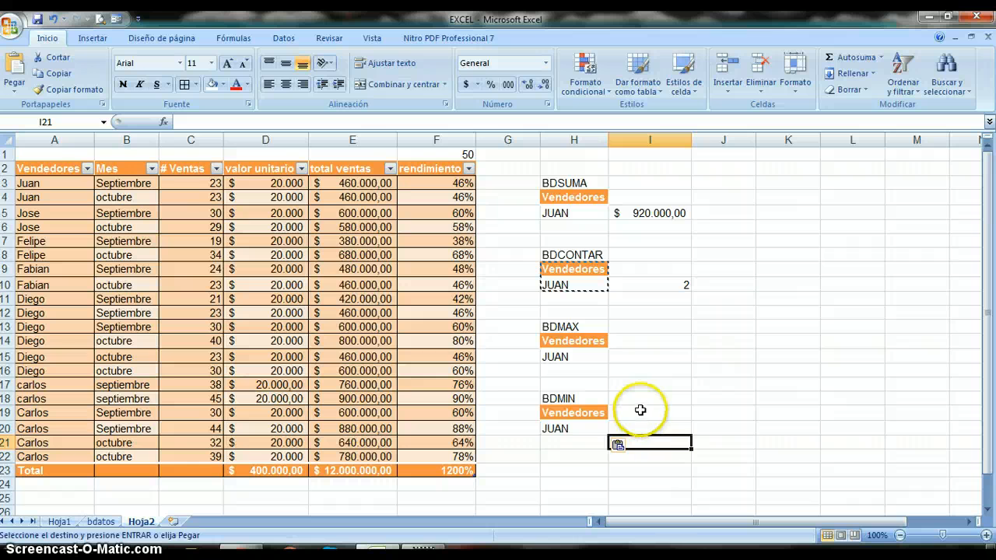
Step: Change the vendor criterion in H15 and H20 to the last vendor listed in the table
{"action": "left_click", "coordinate": [584, 354]}
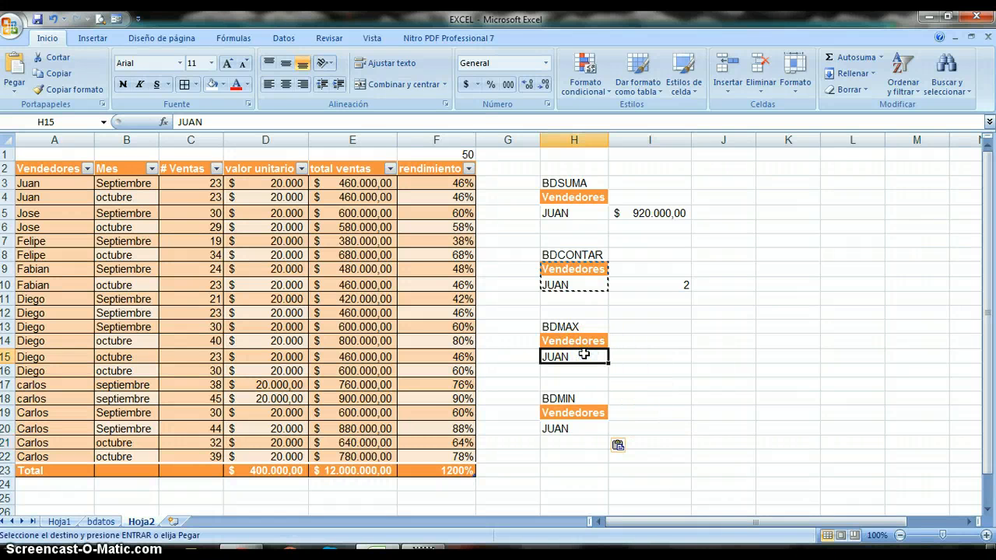
{"action": "type", "text": "C"}
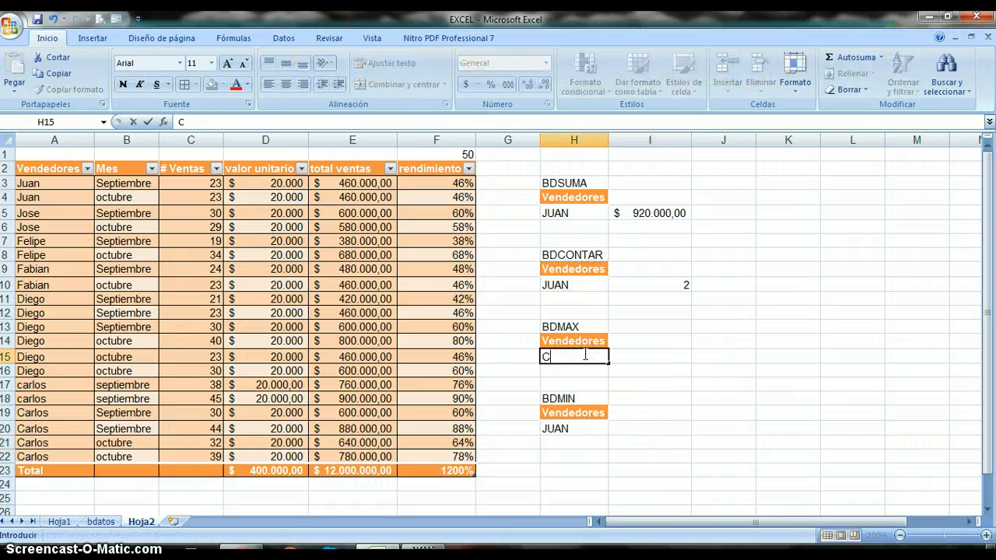
{"action": "type", "text": "ARLOS"}
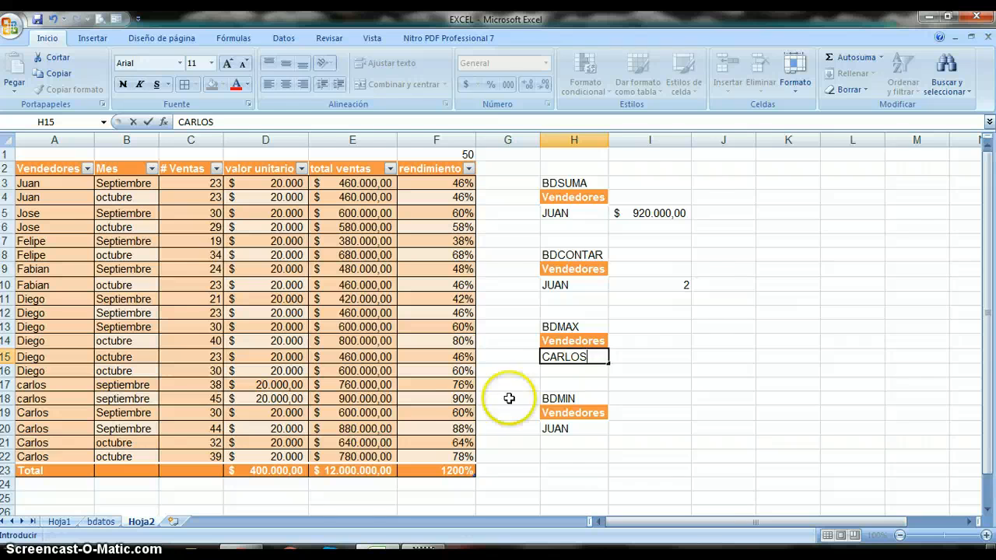
{"action": "left_click", "coordinate": [557, 428]}
{"action": "type", "text": "CAR"}
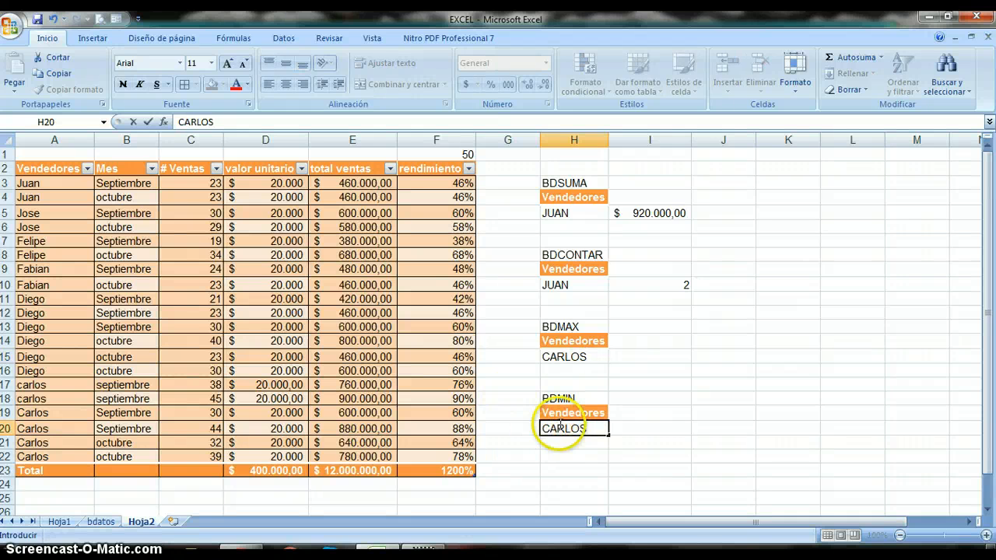
{"action": "type", "text": "LOS"}
Step: Calculate the vendor's highest # Ventas in I15 with BDMAX, using the table with its headers as database and H14:H15 as criteria
{"action": "left_click", "coordinate": [623, 358]}
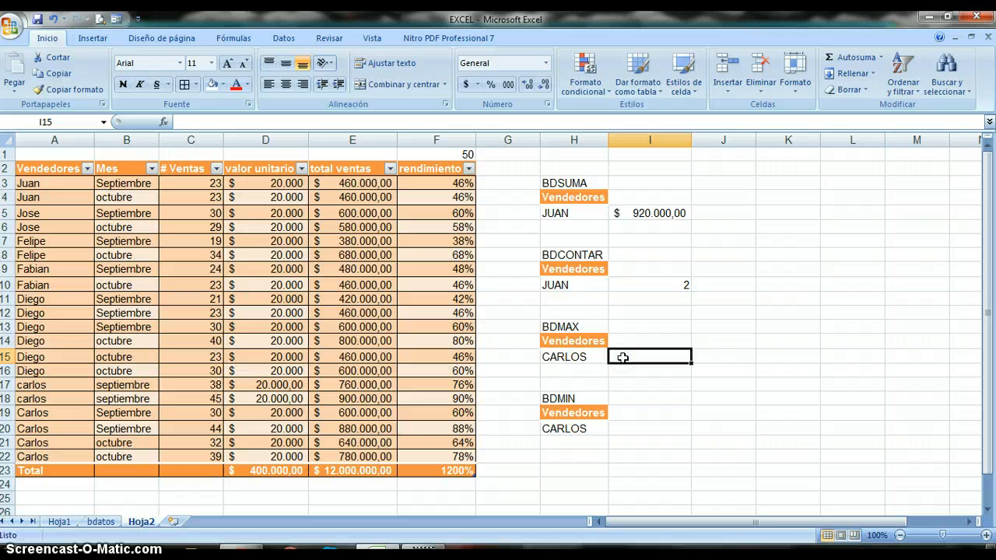
{"action": "type", "text": "="}
{"action": "left_click", "coordinate": [617, 364]}
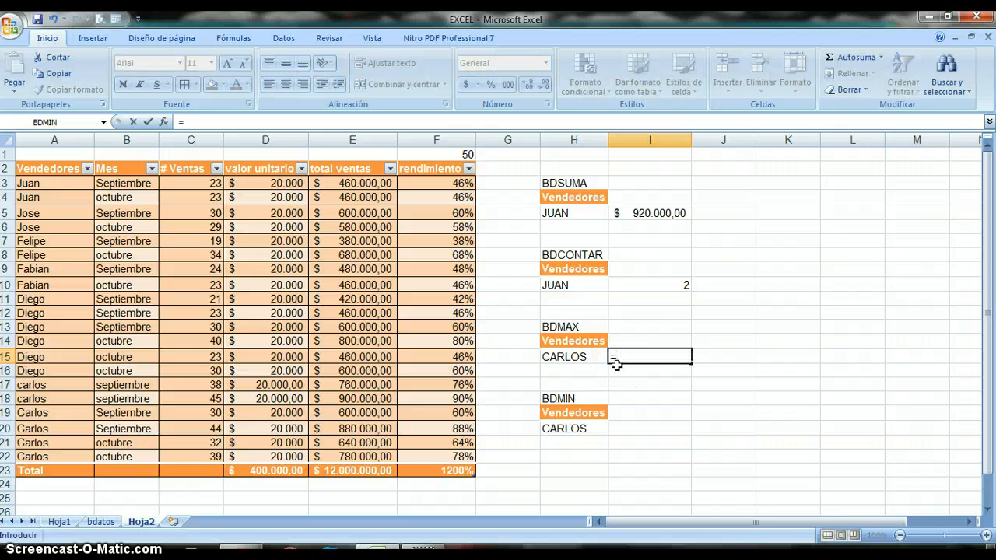
{"action": "type", "text": "B"}
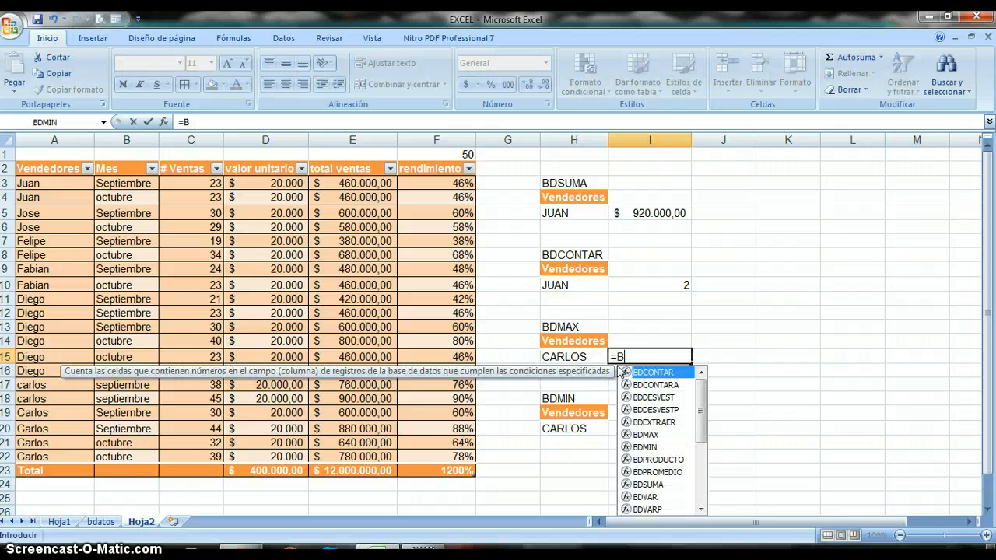
{"action": "type", "text": "DMA"}
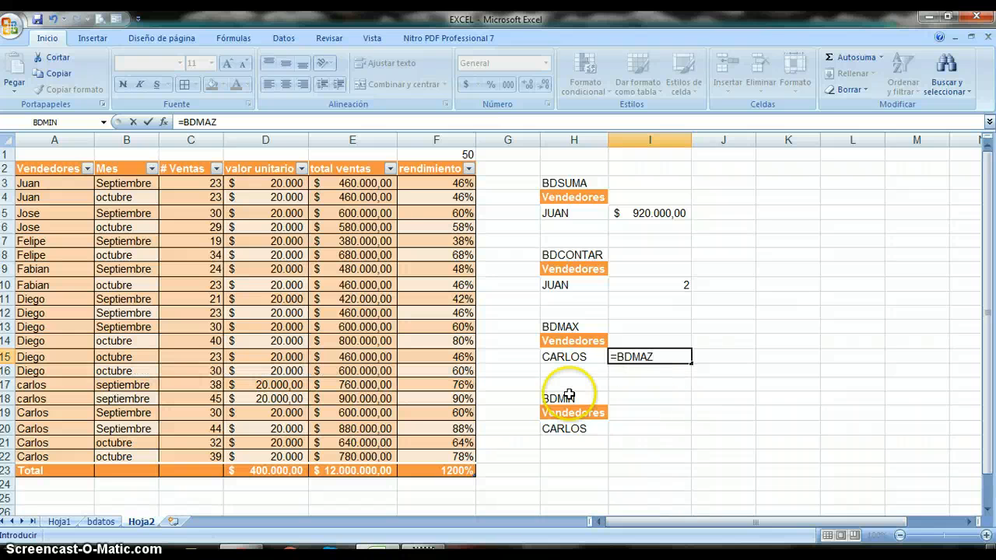
{"action": "type", "text": "X("}
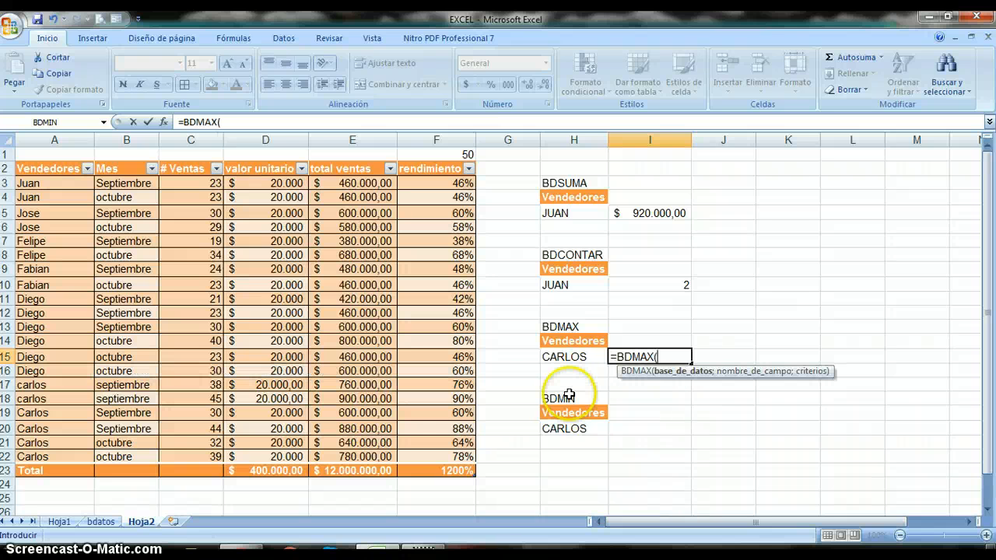
{"action": "left_click_drag", "start_coordinate": [67, 167], "coordinate": [427, 457]}
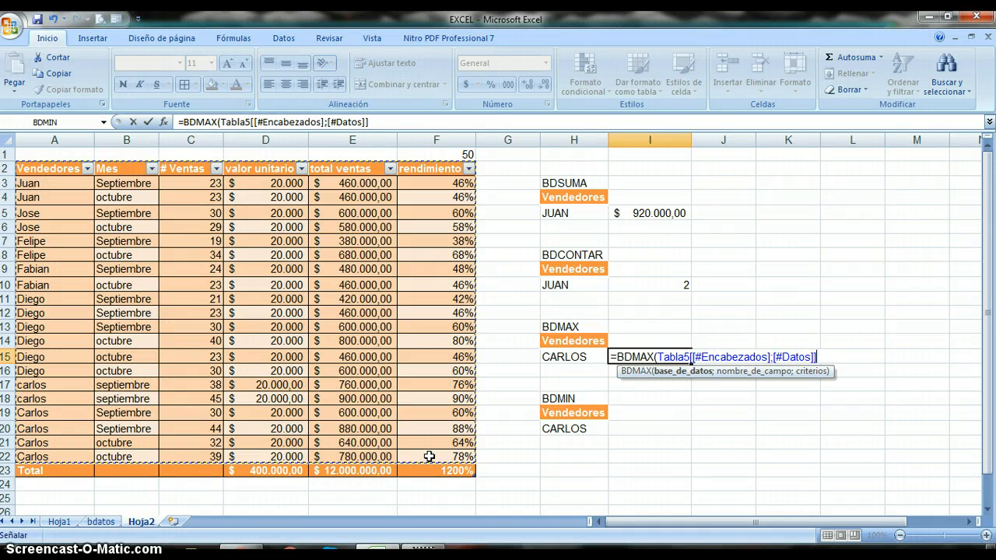
{"action": "type", "text": ";"}
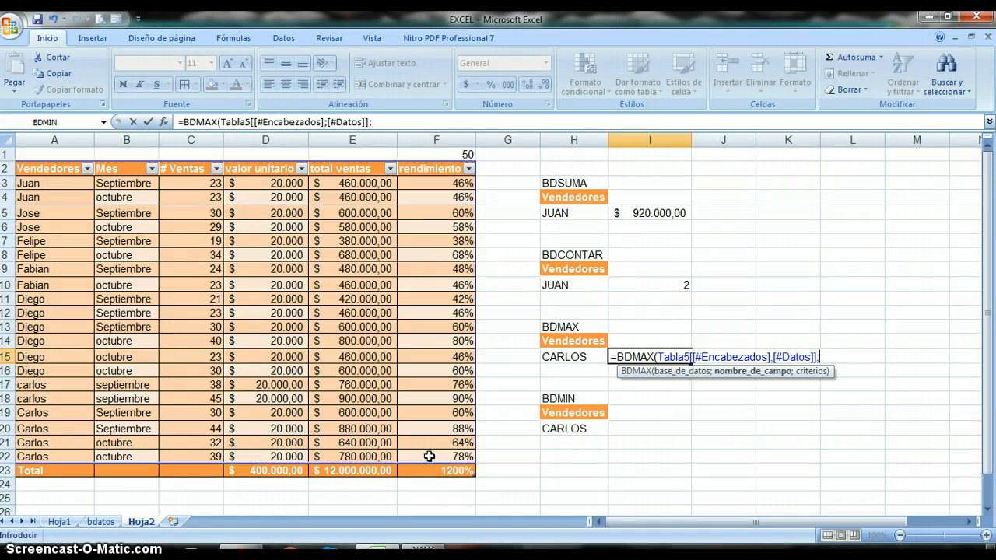
{"action": "left_click", "coordinate": [193, 171]}
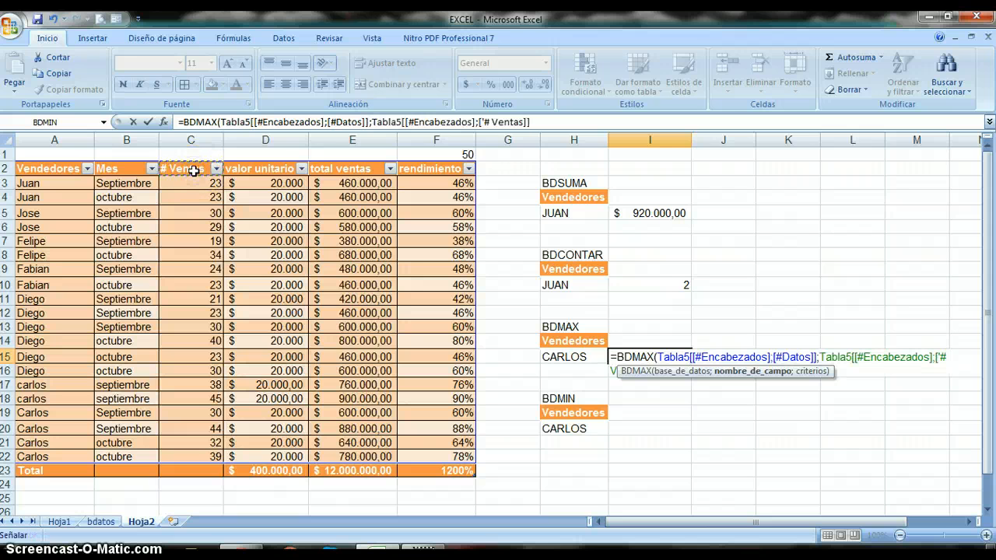
{"action": "type", "text": ";"}
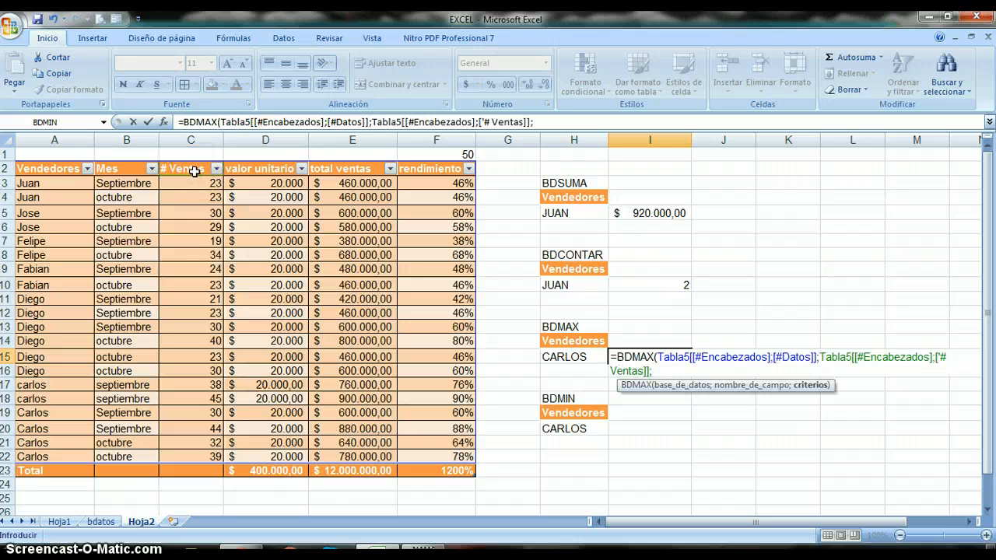
{"action": "left_click_drag", "start_coordinate": [557, 341], "coordinate": [554, 350]}
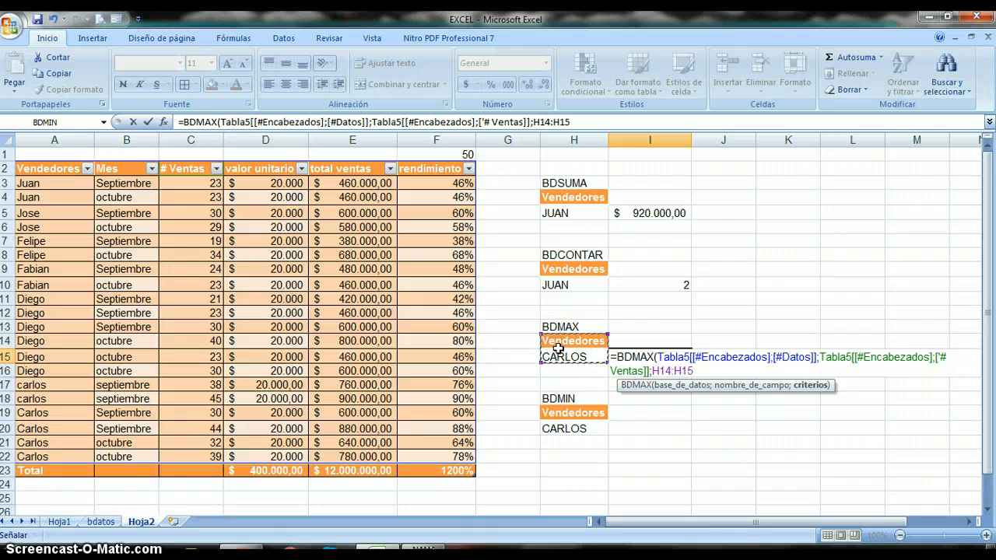
{"action": "key", "text": "Return"}
{"action": "left_click", "coordinate": [652, 352]}
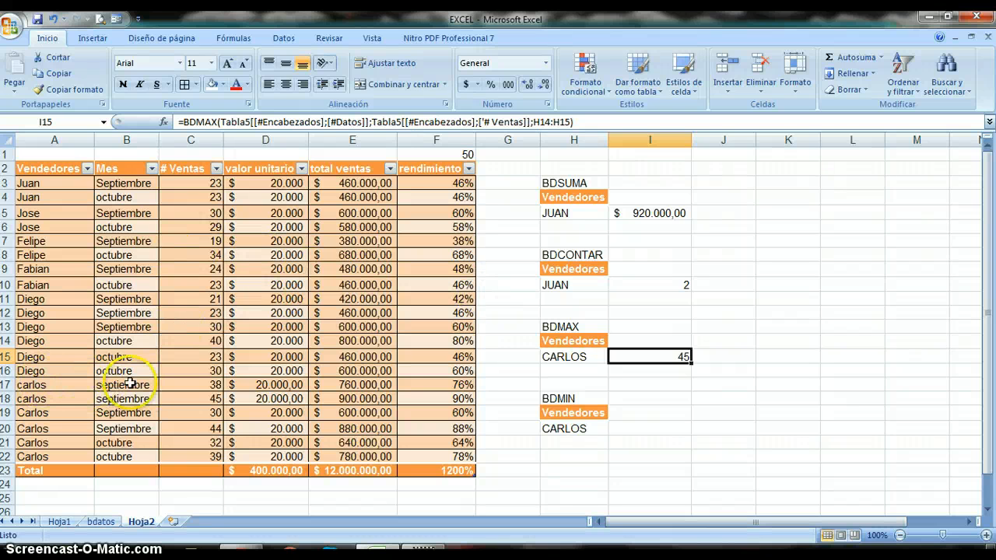
{"action": "left_click_drag", "start_coordinate": [210, 385], "coordinate": [206, 450]}
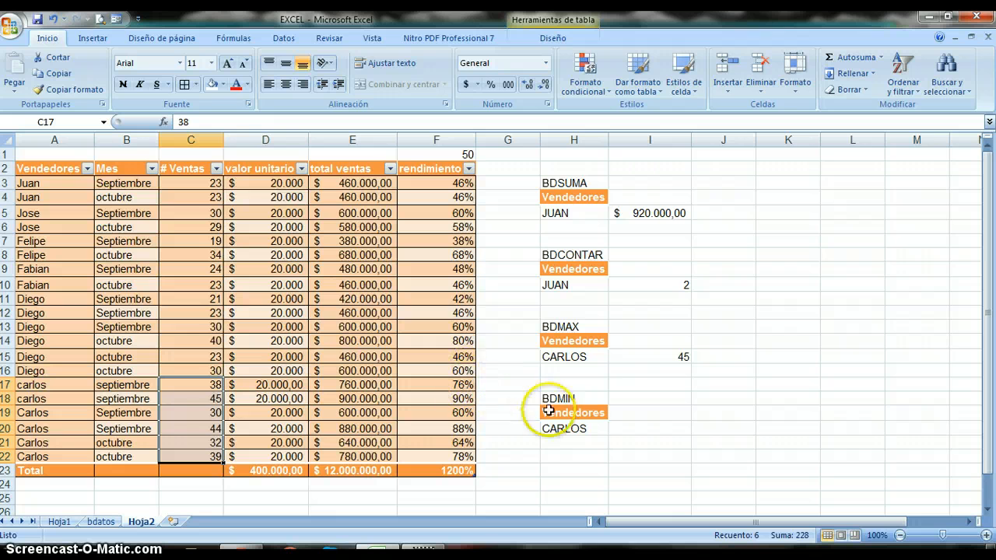
Step: Calculate the vendor's lowest # Ventas in I20 with BDMIN, using the table with its headers as database and H19:H20 as criteria
{"action": "left_click", "coordinate": [635, 430]}
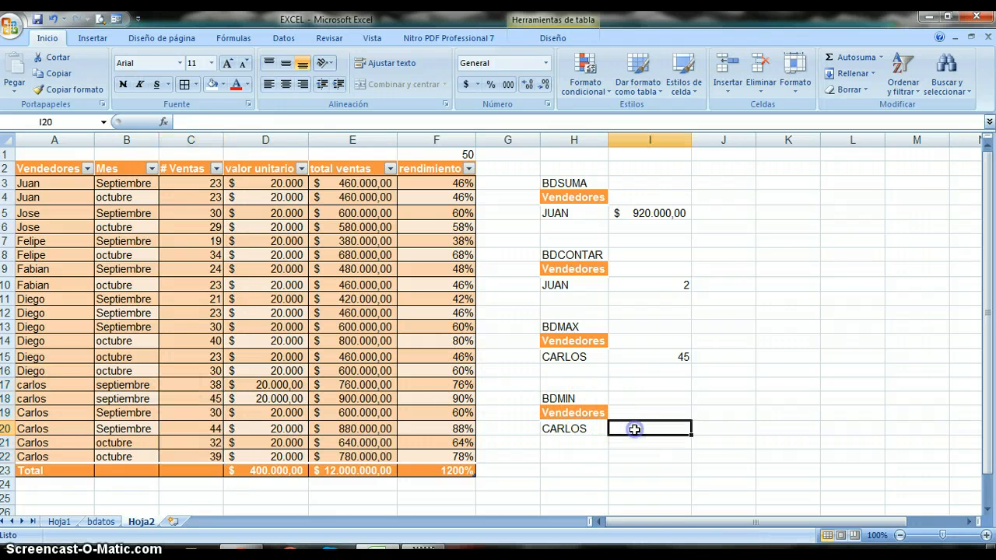
{"action": "type", "text": "="}
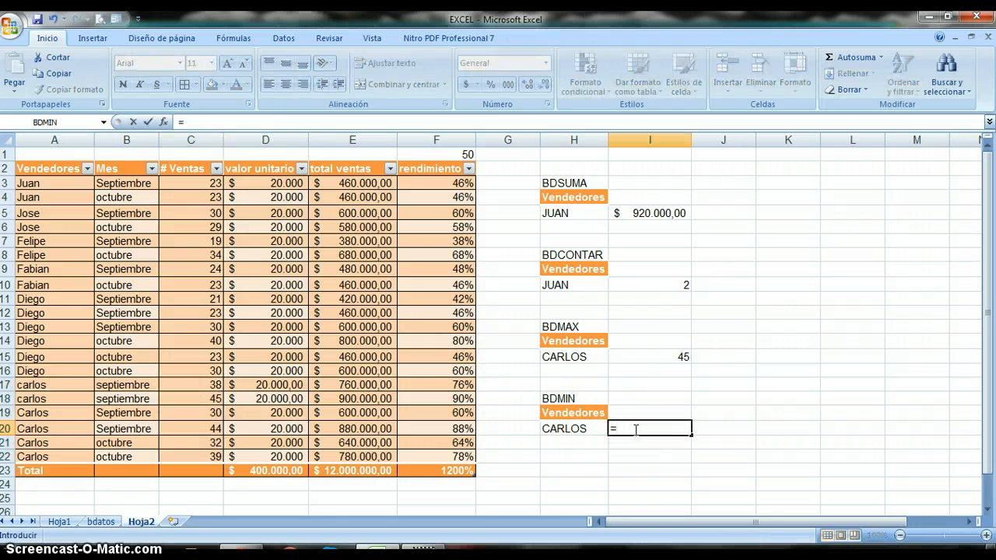
{"action": "type", "text": "BDMIN("}
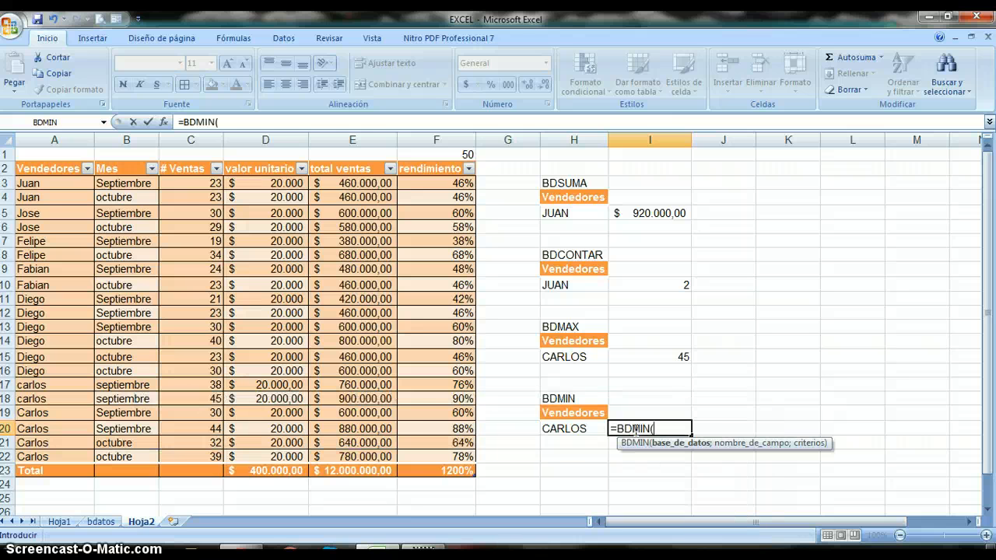
{"action": "left_click_drag", "start_coordinate": [51, 168], "coordinate": [463, 455]}
{"action": "type", "text": ";"}
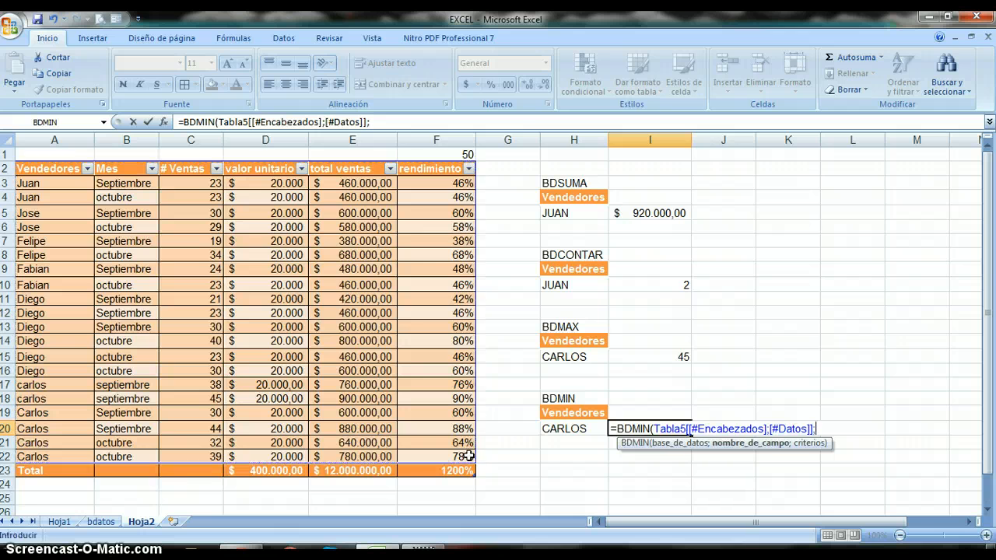
{"action": "left_click", "coordinate": [169, 169]}
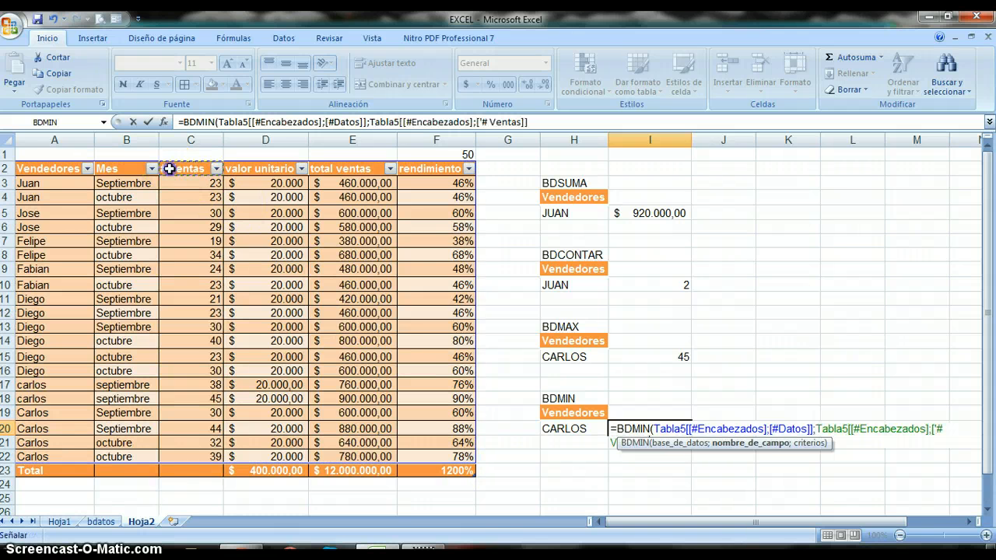
{"action": "type", "text": ";"}
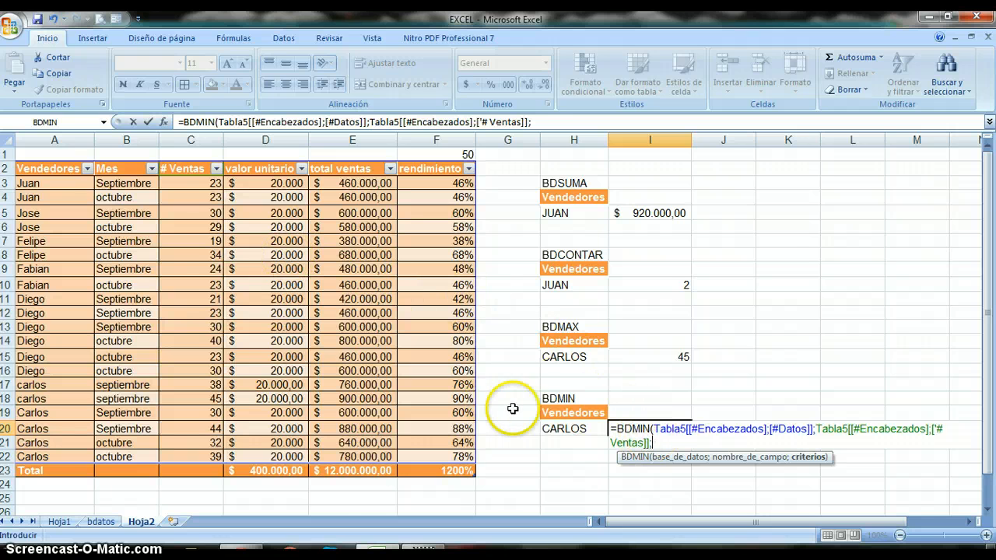
{"action": "left_click_drag", "start_coordinate": [552, 411], "coordinate": [553, 427]}
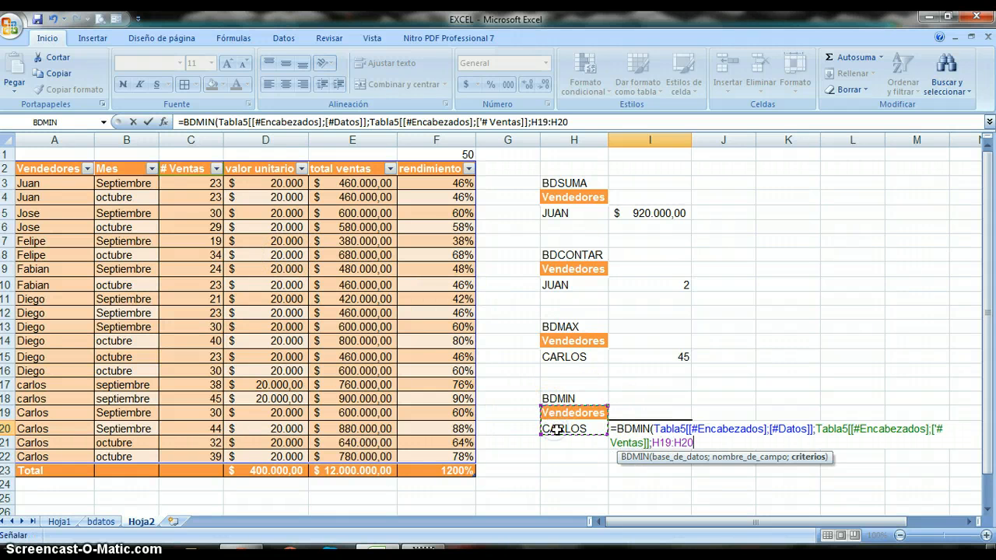
{"action": "type", "text": ")"}
{"action": "key", "text": "Return"}
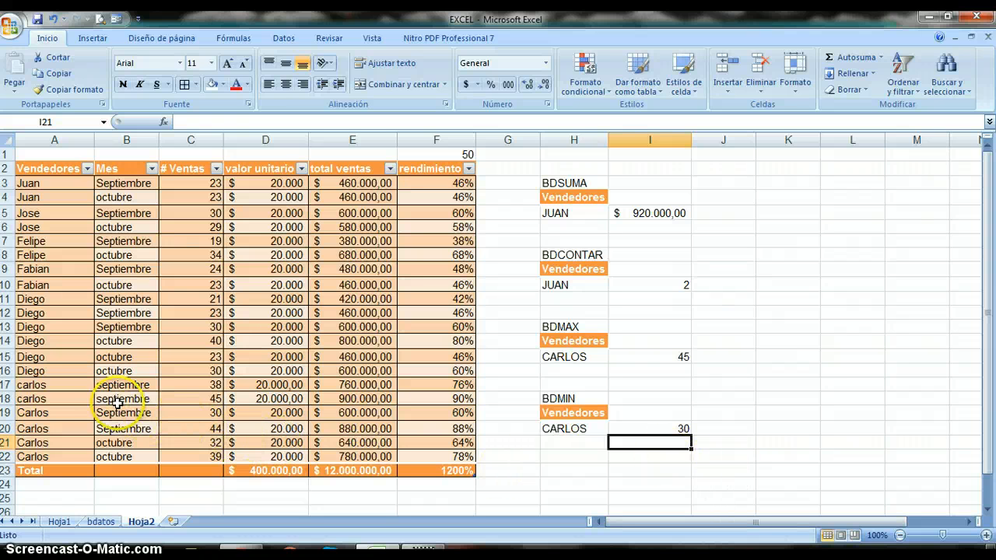
Step: Highlight the vendor's highest and lowest # Ventas by filling cell C18 white and cell C19 dark red
{"action": "left_click", "coordinate": [184, 398]}
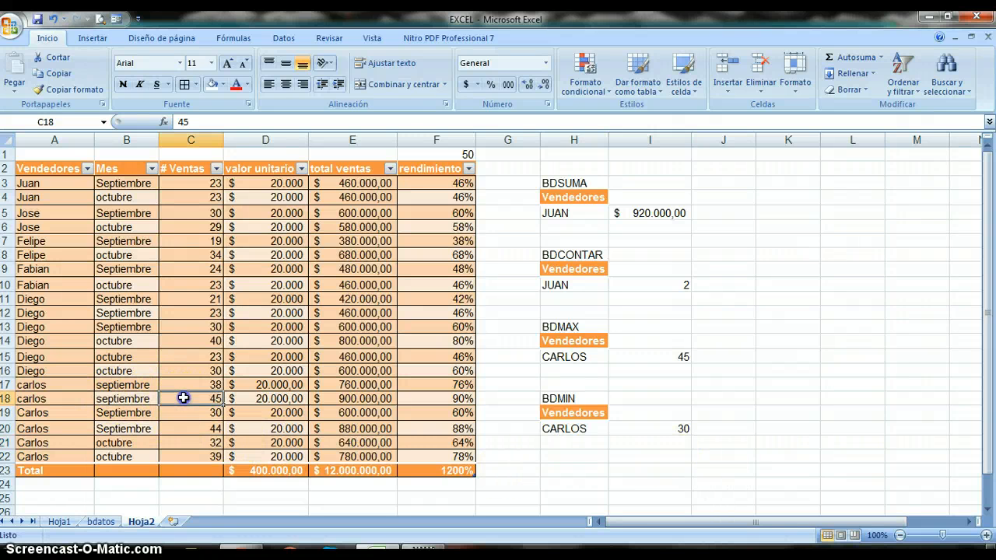
{"action": "left_click", "coordinate": [213, 84]}
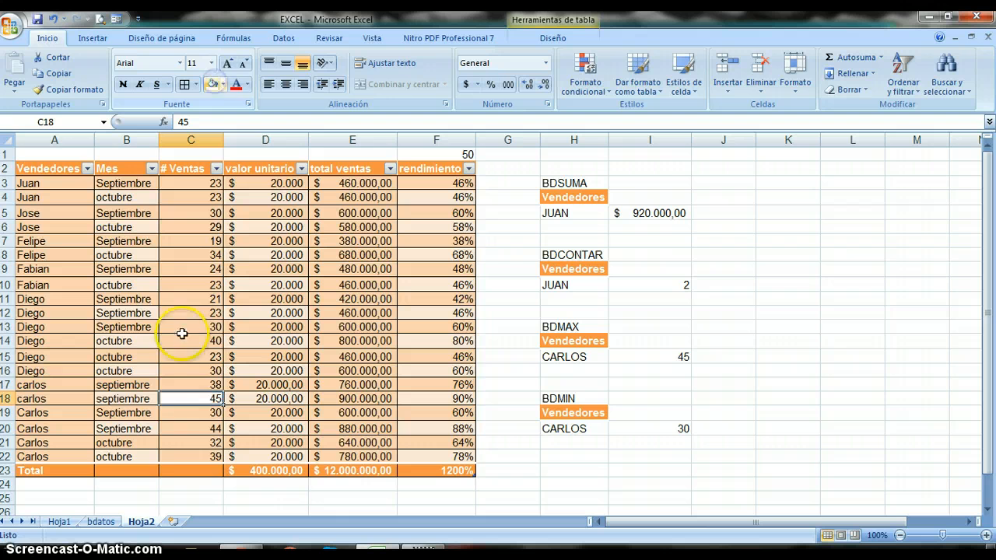
{"action": "left_click", "coordinate": [207, 412]}
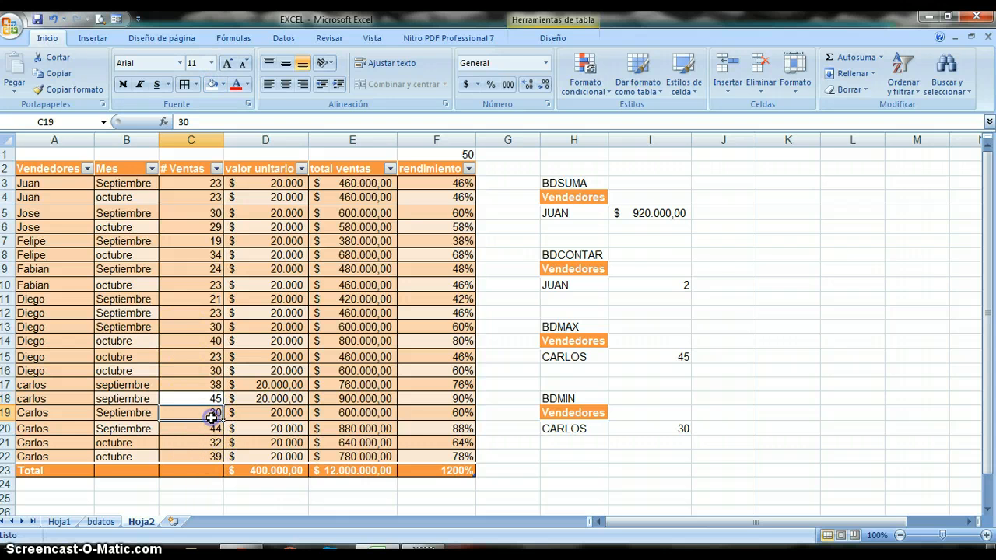
{"action": "left_click", "coordinate": [222, 84]}
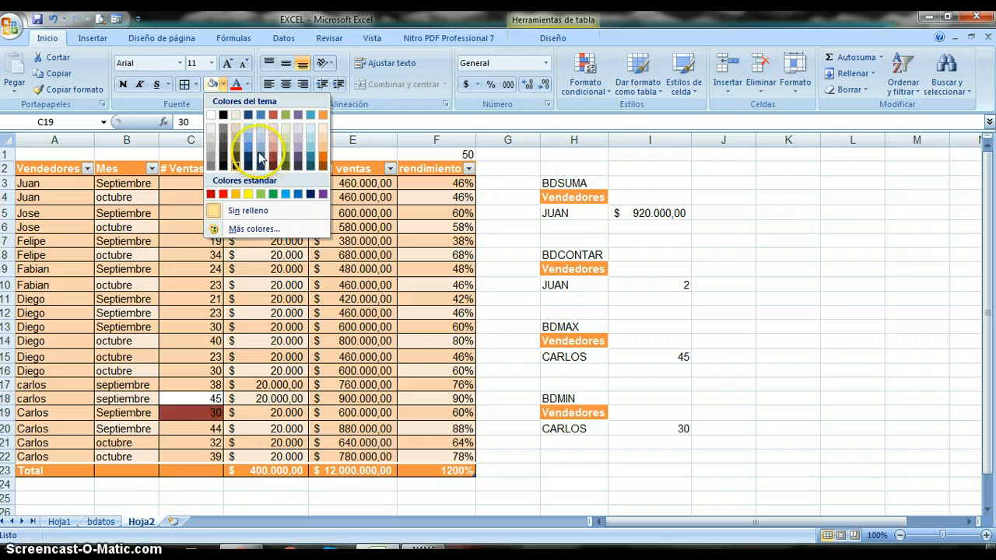
{"action": "left_click", "coordinate": [210, 194]}
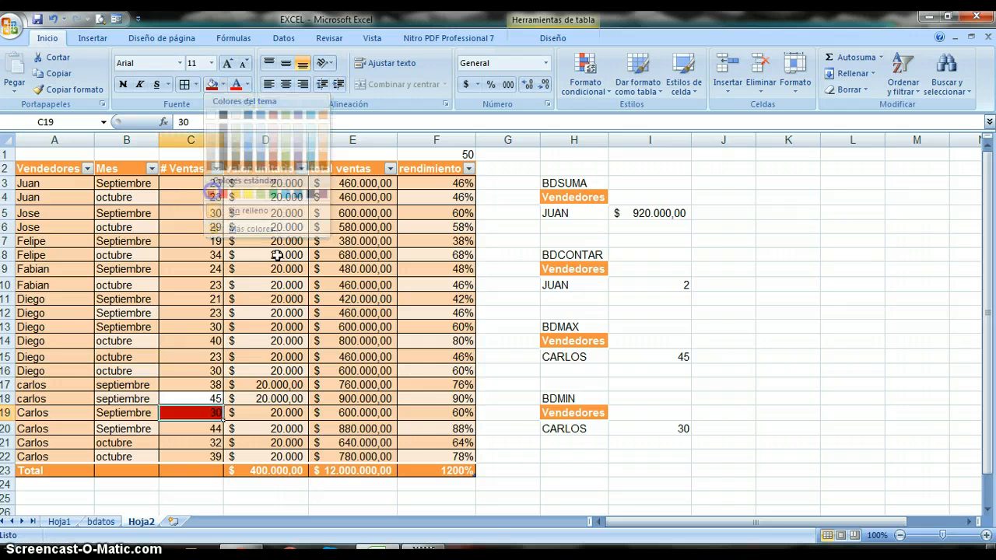
Step: Undo the fill colours applied to cells C18 and C19
{"action": "left_click", "coordinate": [219, 392]}
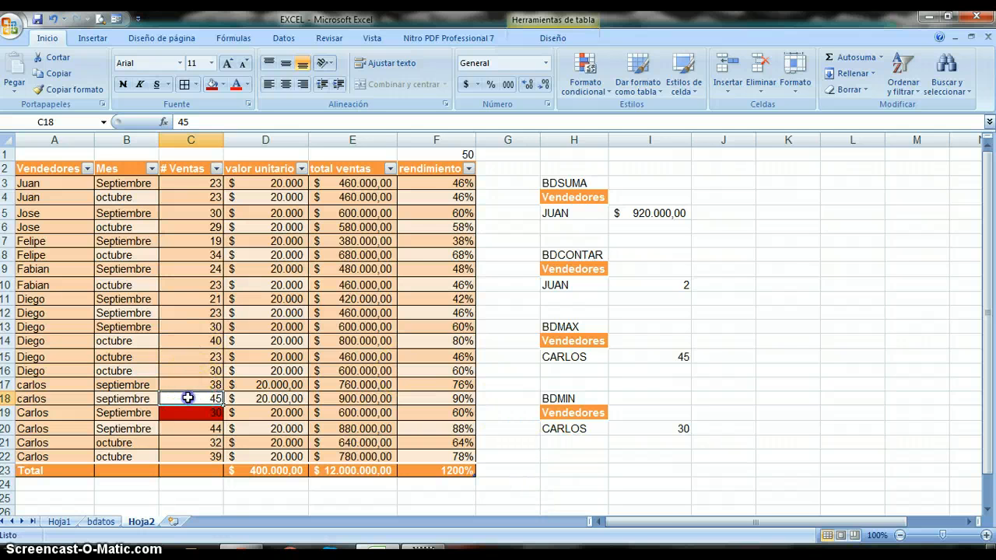
{"action": "left_click", "coordinate": [196, 414]}
{"action": "left_click", "coordinate": [202, 399]}
{"action": "left_click_drag", "start_coordinate": [194, 381], "coordinate": [193, 428]}
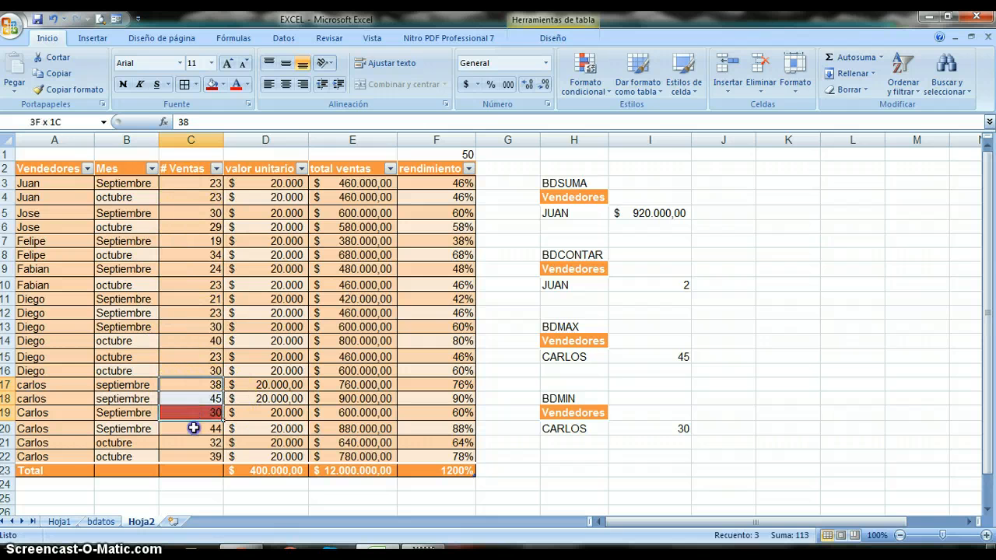
{"action": "key", "text": "ctrl+z"}
{"action": "key", "text": "ctrl+z"}
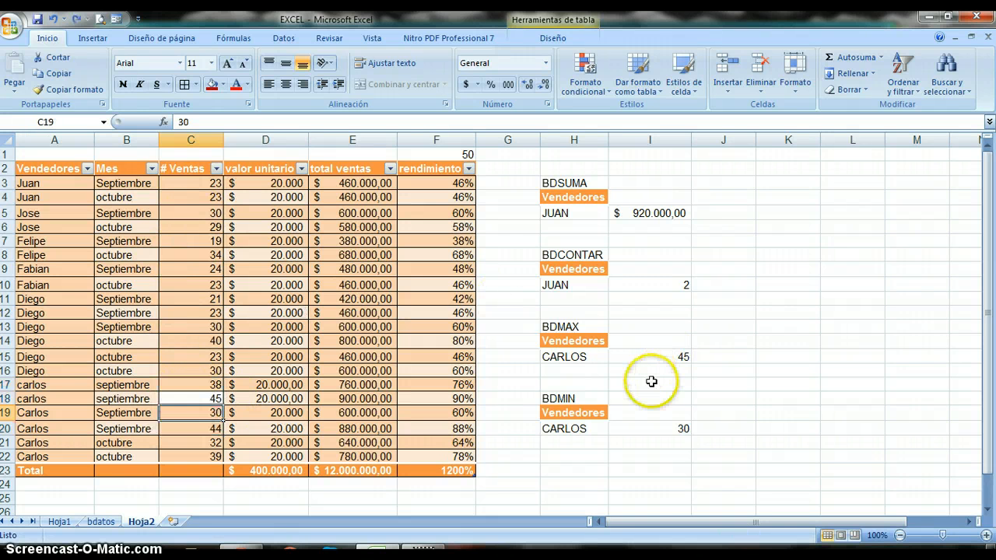
{"action": "left_click", "coordinate": [900, 459]}
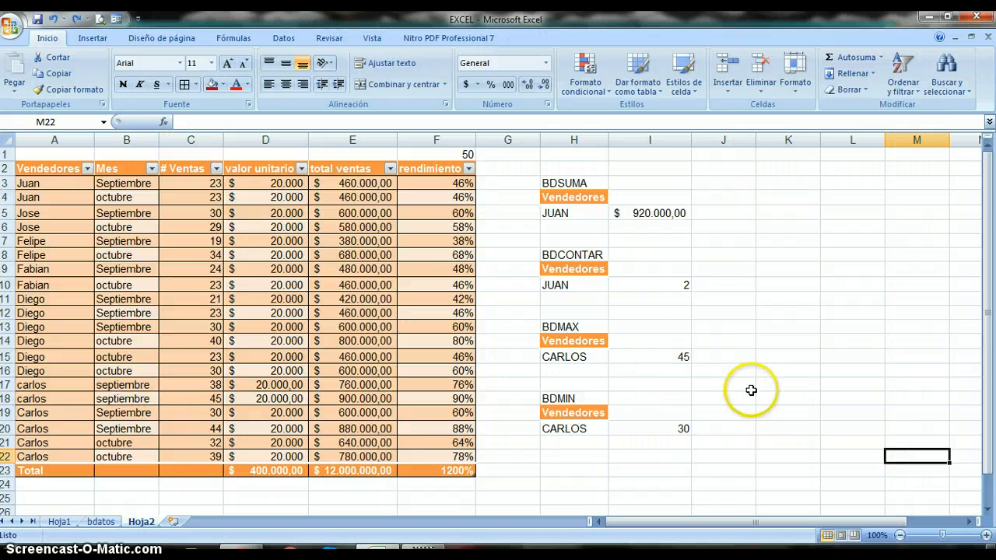
{"action": "scroll", "coordinate": [692, 384], "scroll_direction": "down", "scroll_amount": 3}
{"action": "scroll", "coordinate": [692, 384], "scroll_direction": "up", "scroll_amount": 3}
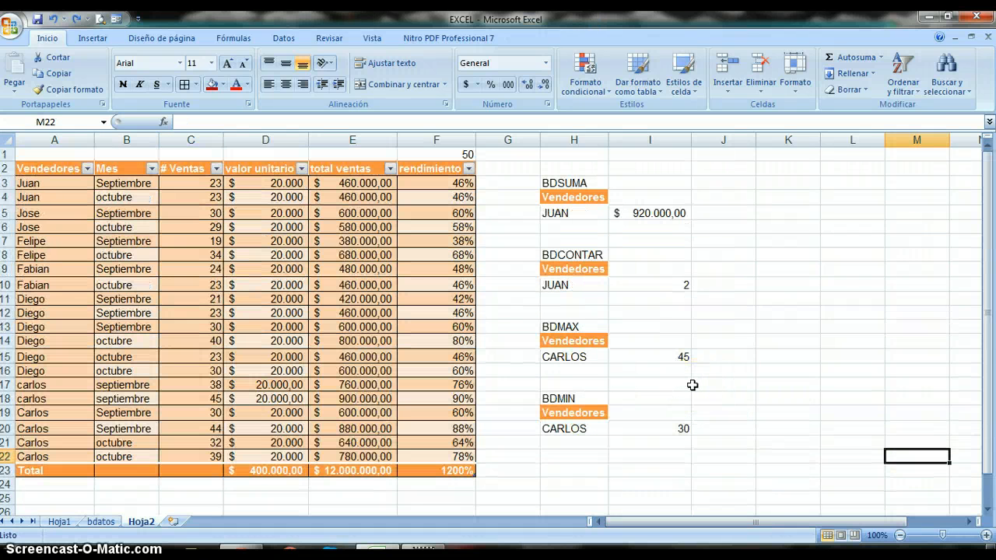